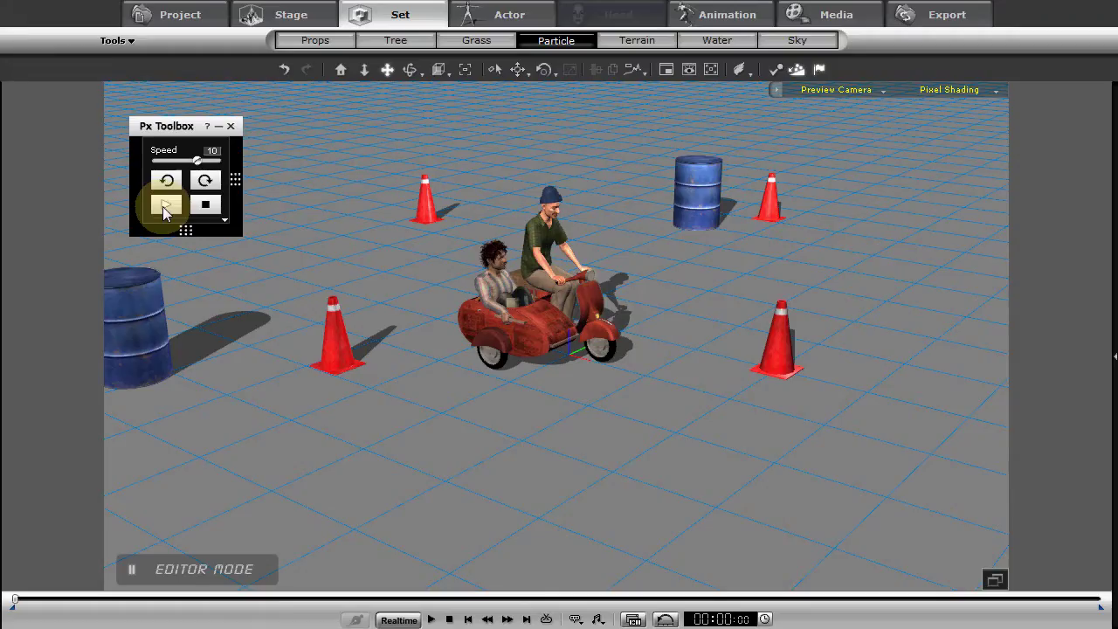
# - Run the physics simulation with the Px Toolbox, steer the scooter and sidecar clockwise, and pause playback
pyautogui.click(165, 207)
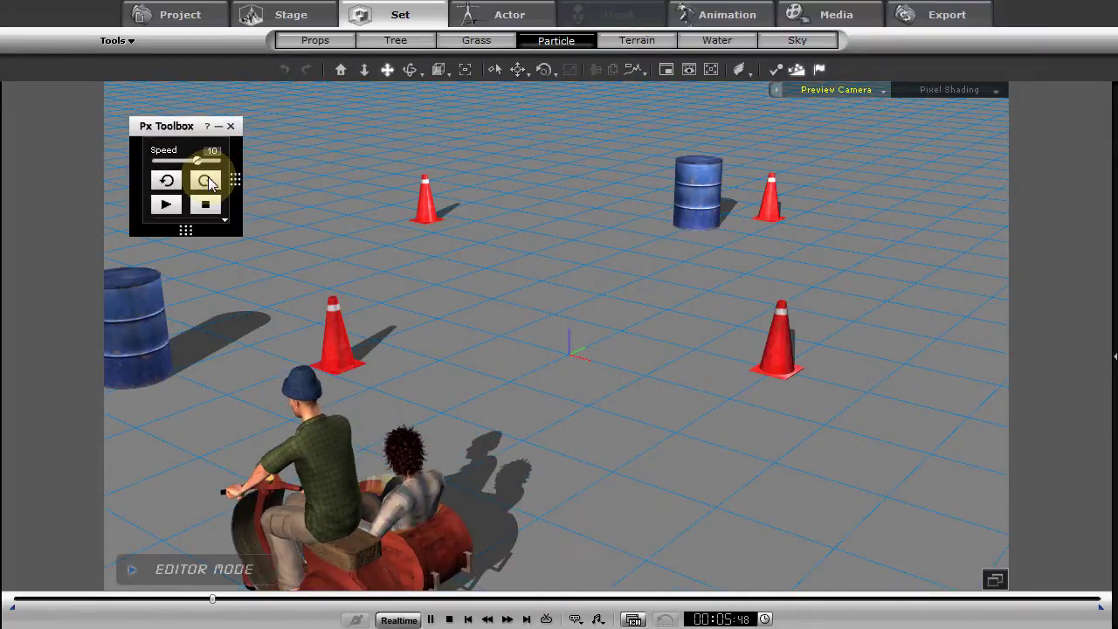
pyautogui.click(208, 180)
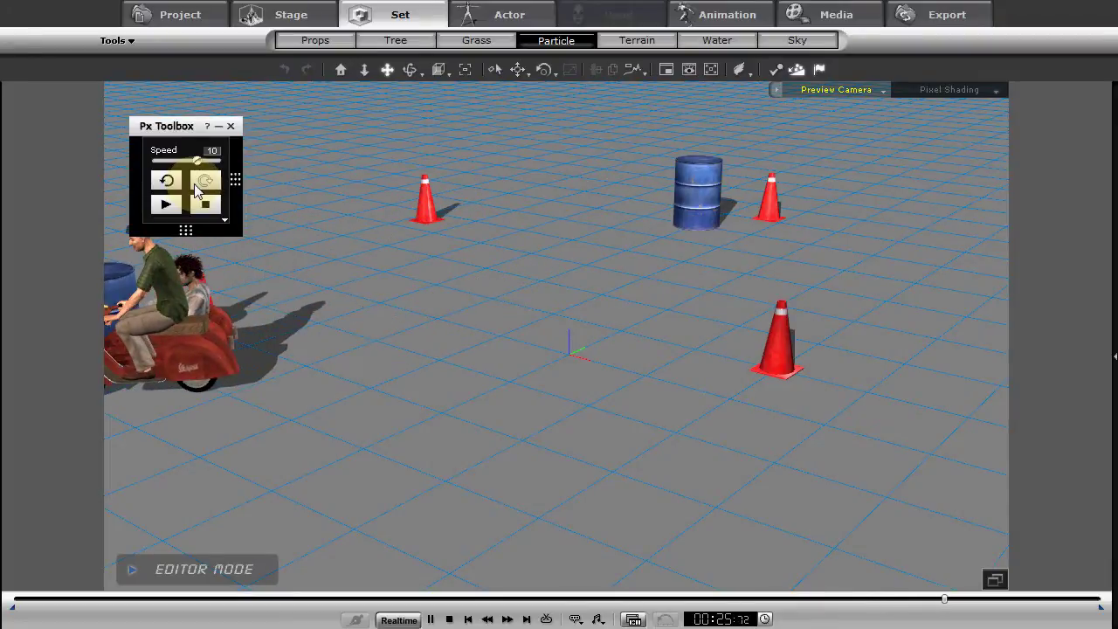
pyautogui.click(213, 267)
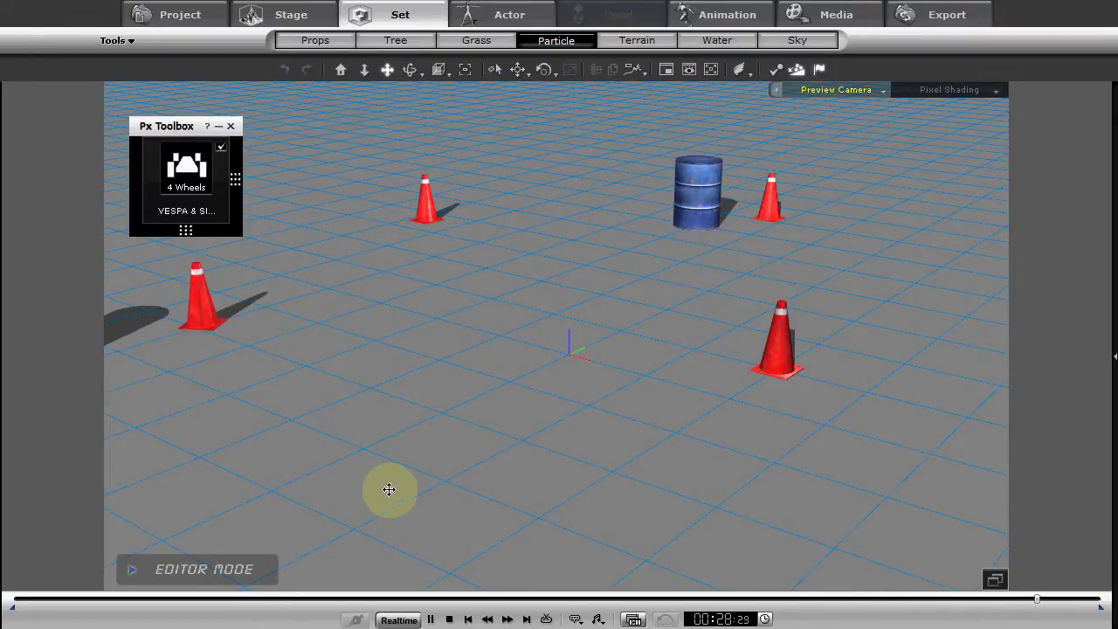
pyautogui.press('space')
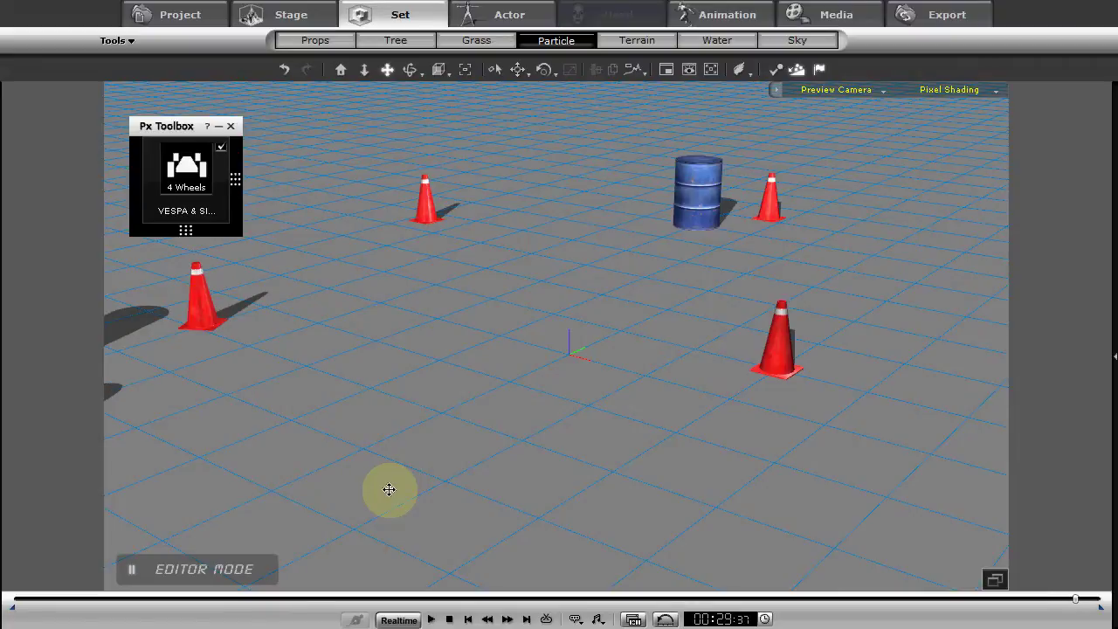
# - Inspect the 4 Wheels base and its wheel parts up close in the scene
pyautogui.moveTo(389, 489); pyautogui.dragTo(399, 230, button='middle')
pyautogui.moveTo(439, 337); pyautogui.dragTo(444, 379, button='middle')
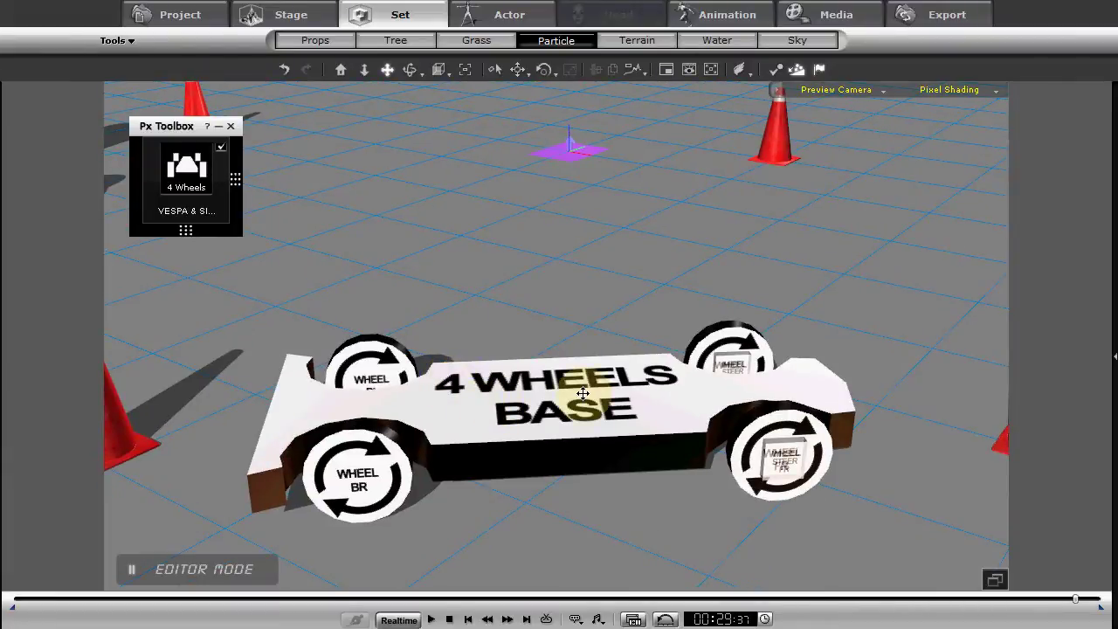
pyautogui.moveTo(569, 424); pyautogui.dragTo(569, 399, button='middle')
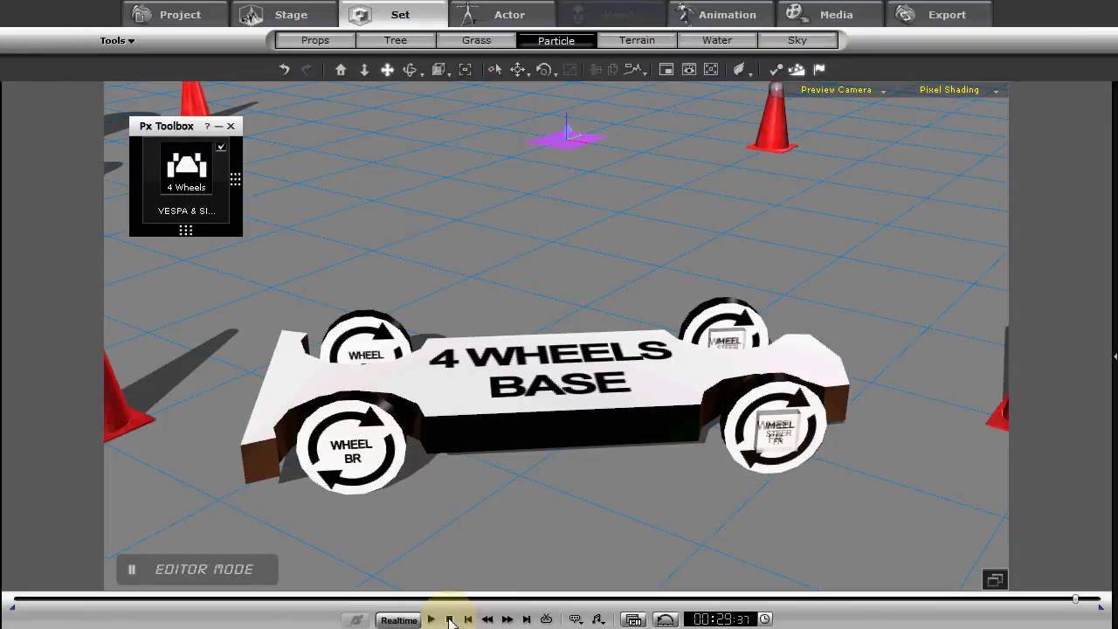
# - Switch to the Firefox browser, open the vespa 90 ss model from the 3D Warehouse results, and open its download options
pyautogui.hotkey('alt', 'Tab')
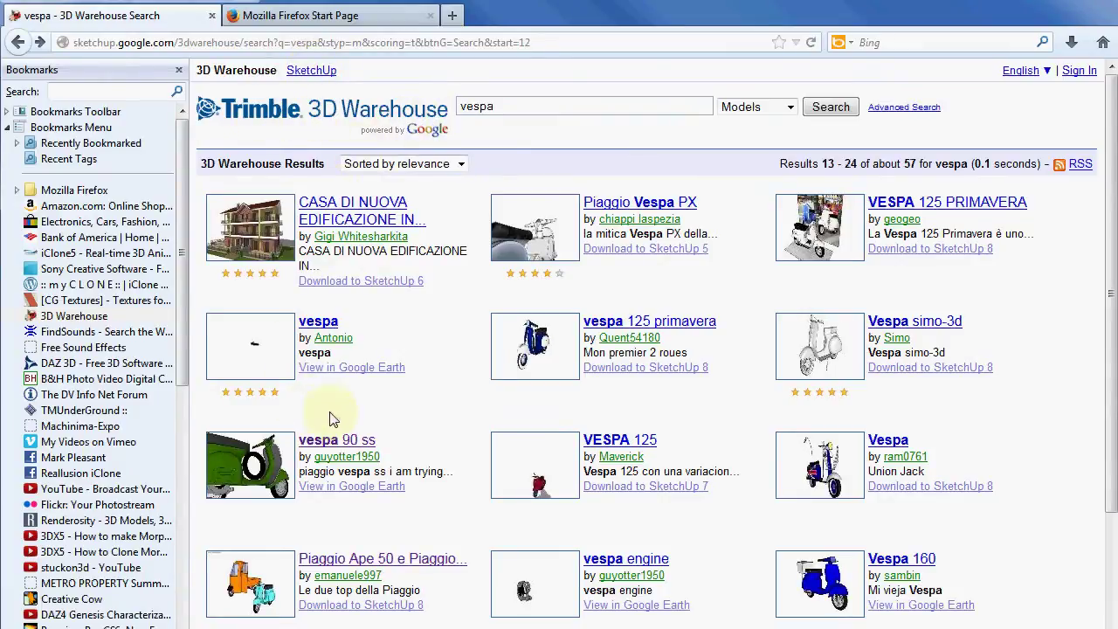
pyautogui.click(246, 464)
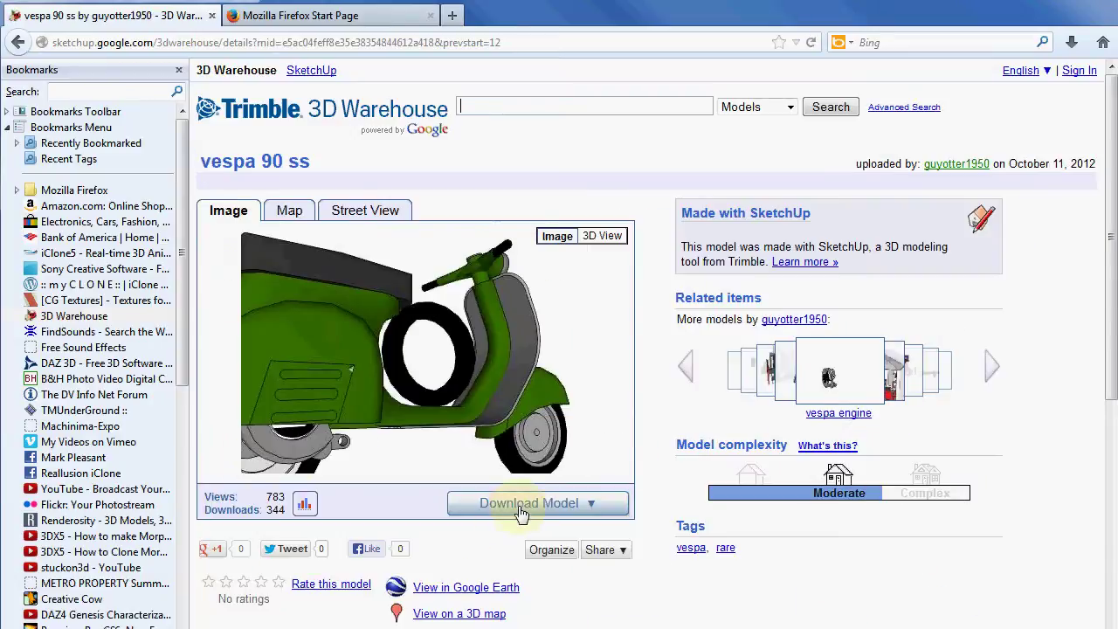
pyautogui.click(521, 504)
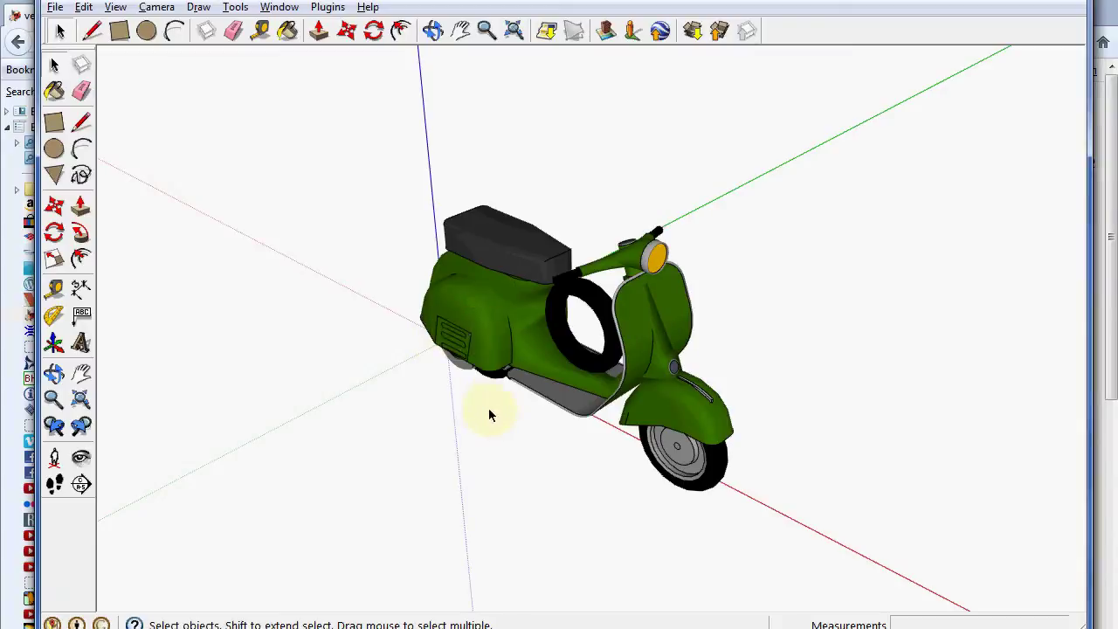
# - In SketchUp, delete the spare tire between the scooter's seat and front shield
pyautogui.press('h')
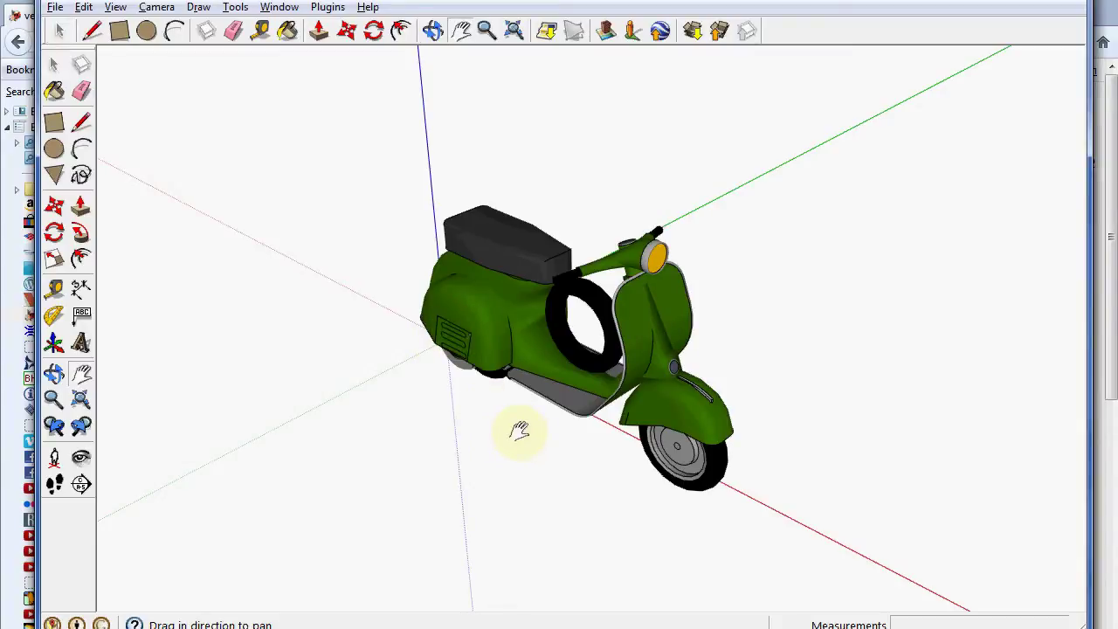
pyautogui.moveTo(519, 430)
pyautogui.mouseDown(button='middle')
pyautogui.moveTo(412, 425)
pyautogui.moveTo(287, 197)
pyautogui.moveTo(512, 324)
pyautogui.moveTo(559, 430)
pyautogui.moveTo(634, 392)
pyautogui.moveTo(599, 360)
pyautogui.mouseUp(button='middle')
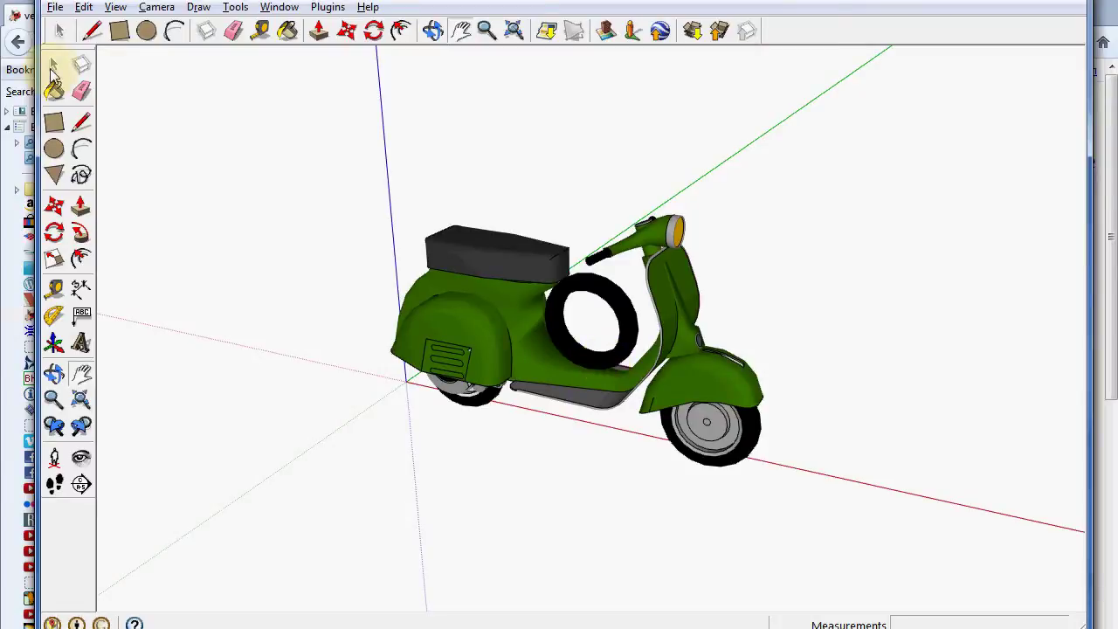
pyautogui.click(53, 67)
pyautogui.click(611, 321)
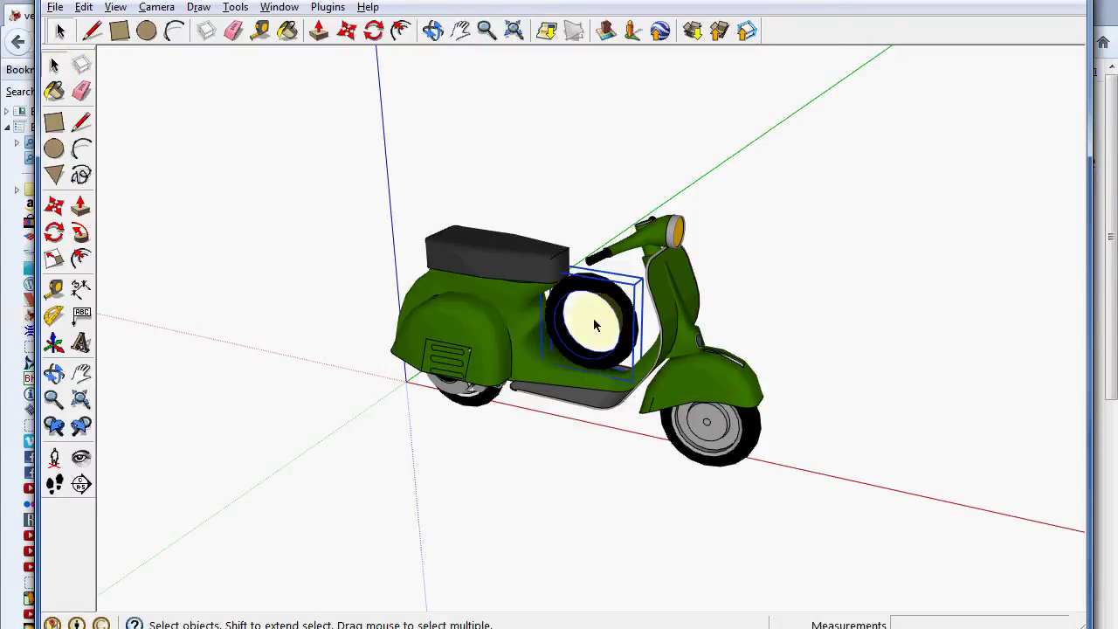
pyautogui.press('Delete')
# - Select the front wheel's rim and tire in turn to check how the wheel is grouped
pyautogui.click(723, 442)
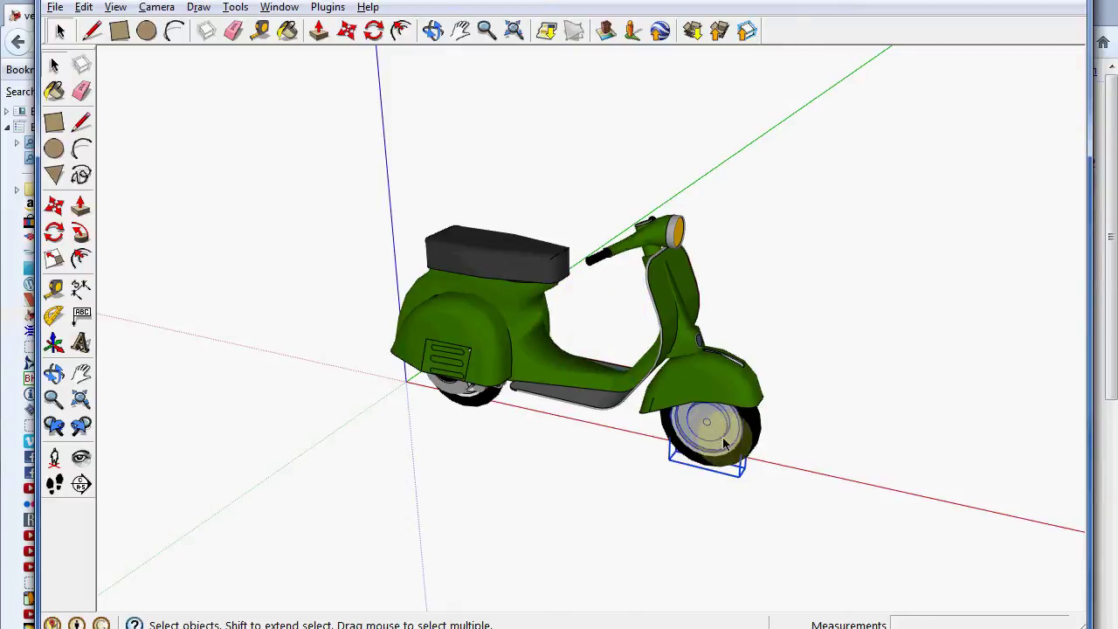
pyautogui.click(756, 424)
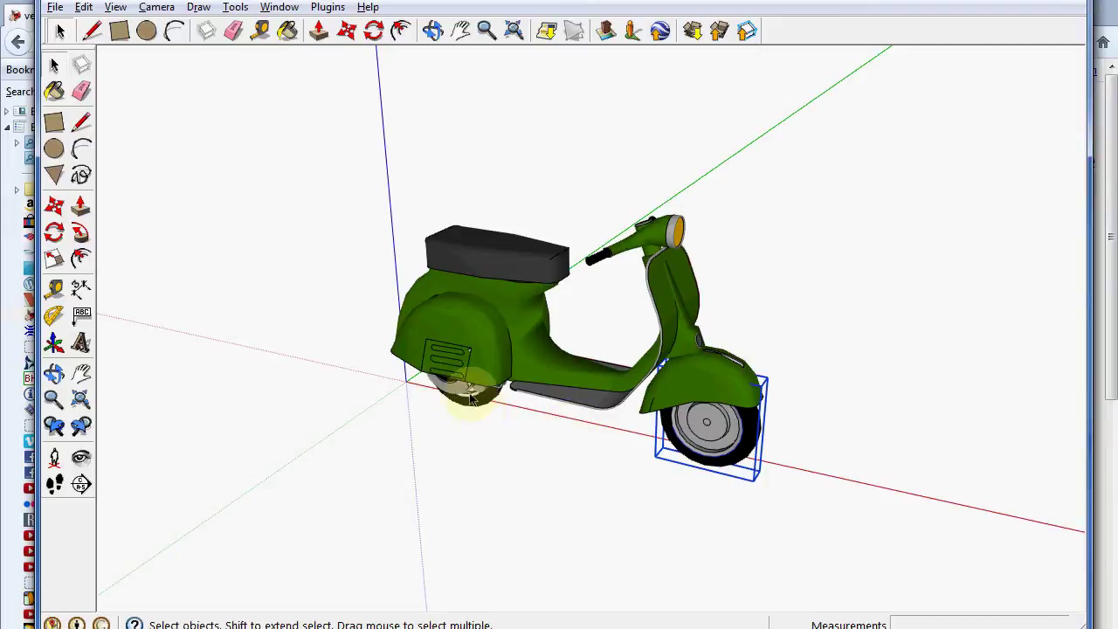
pyautogui.moveTo(592, 469); pyautogui.dragTo(399, 437, button='middle')
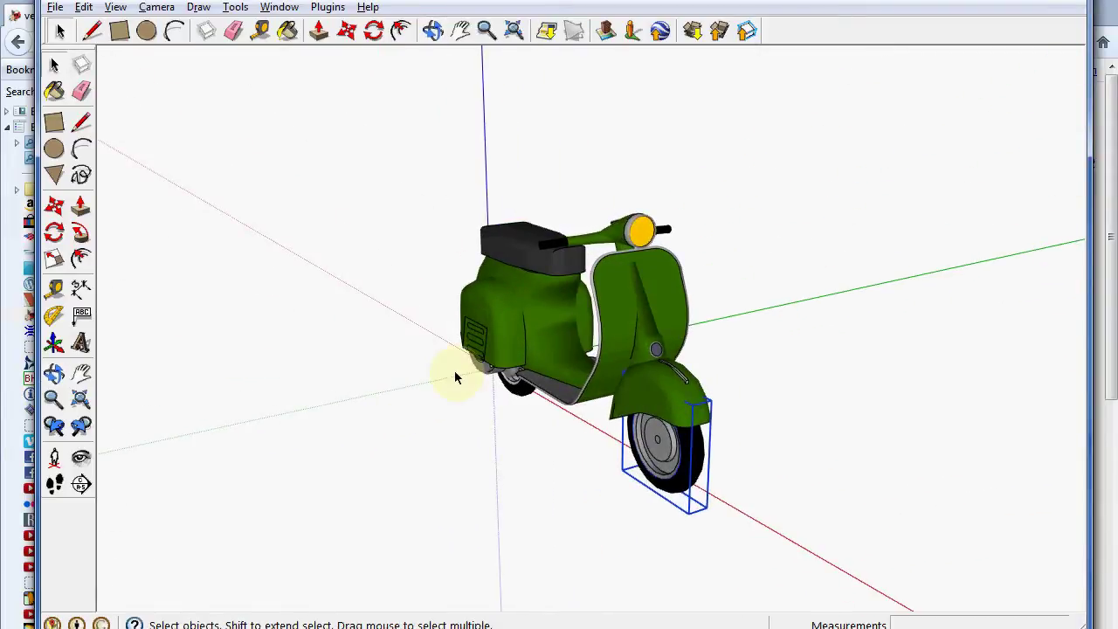
pyautogui.moveTo(454, 377); pyautogui.dragTo(510, 319, button='middle')
pyautogui.moveTo(464, 354); pyautogui.dragTo(537, 397, button='middle')
# - Select both handlebar halves together with the front fender to check the steering parts, and clear the selection
pyautogui.click(616, 273)
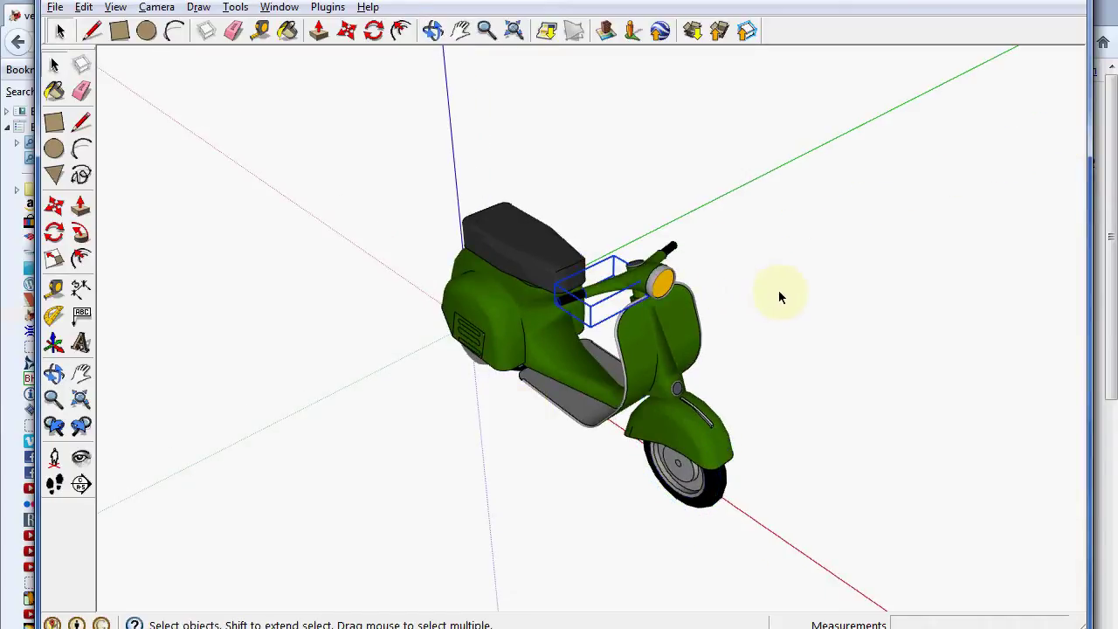
pyautogui.moveTo(779, 292); pyautogui.dragTo(589, 340, button='middle')
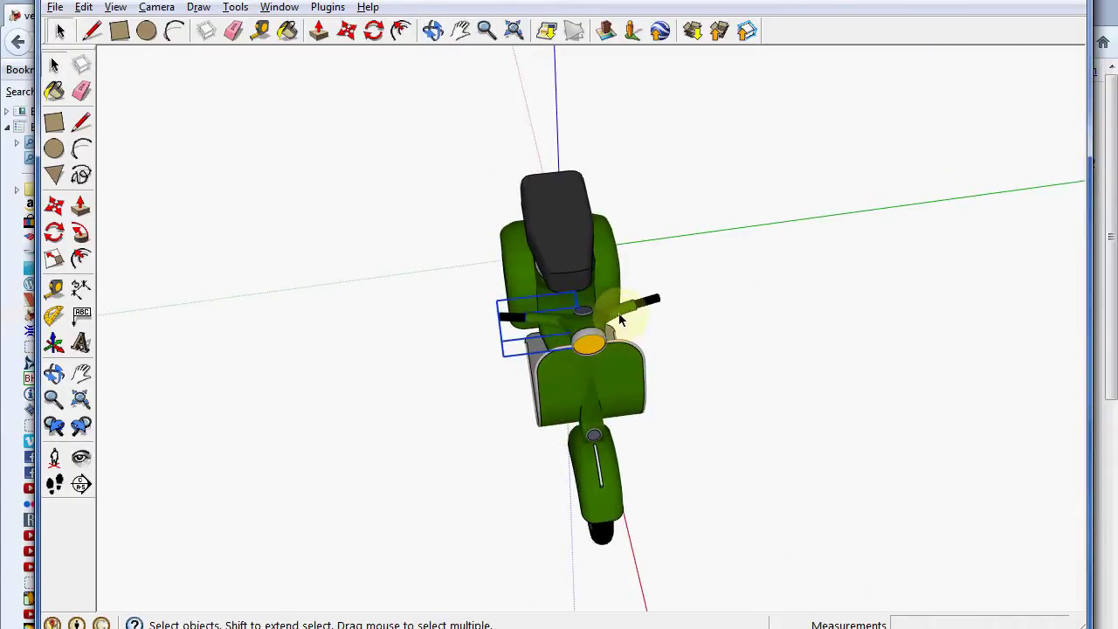
pyautogui.click(621, 320)
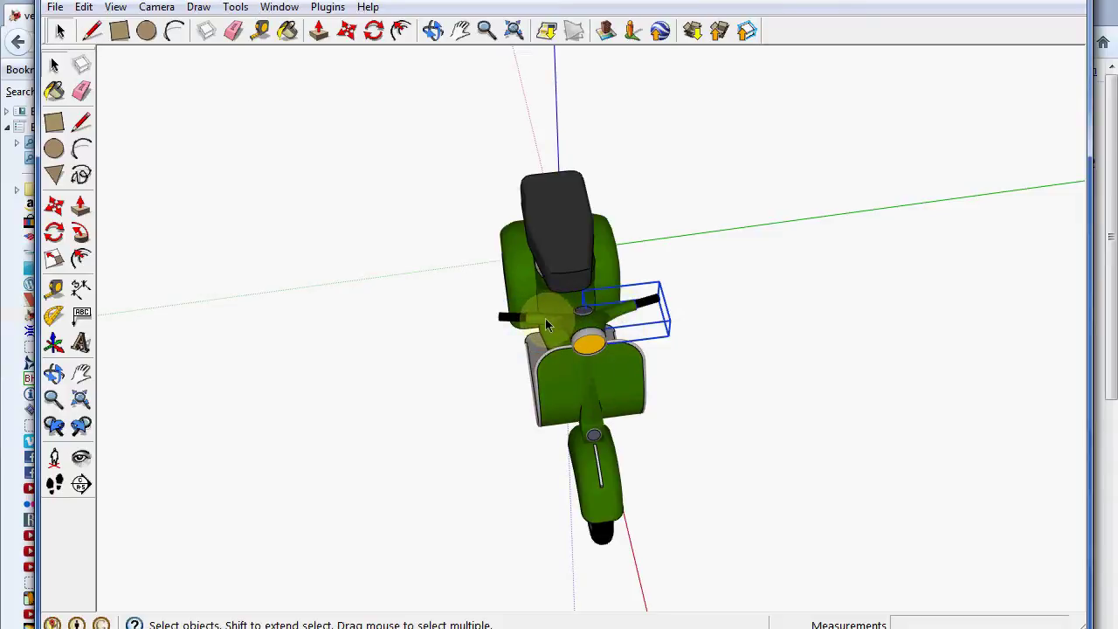
pyautogui.keyDown('shift'); pyautogui.click(546, 325); pyautogui.keyUp('shift')
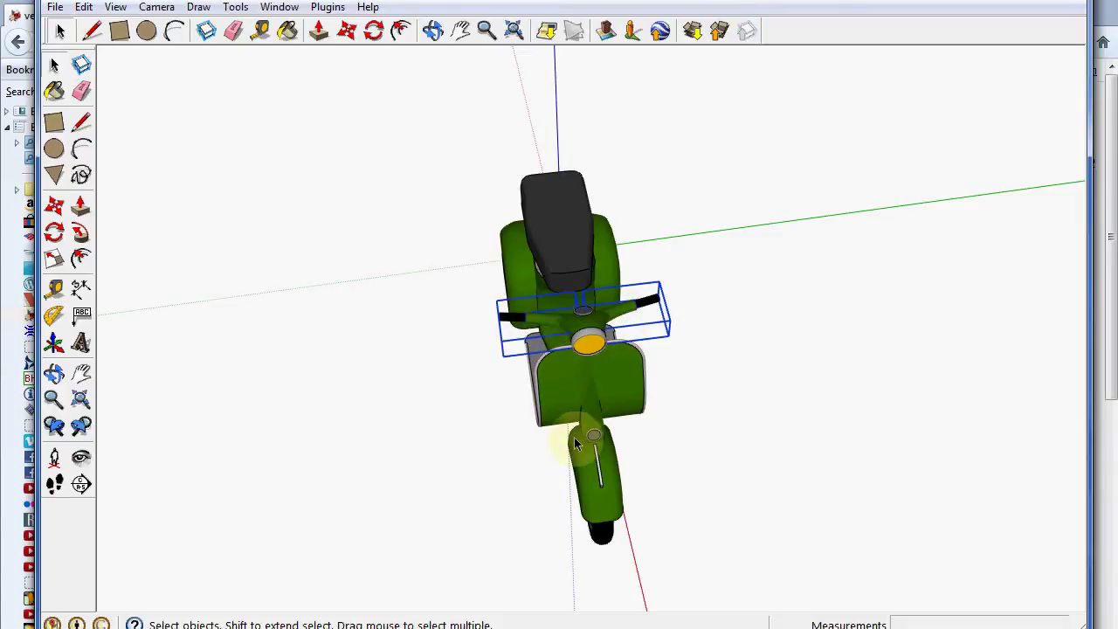
pyautogui.keyDown('shift'); pyautogui.click(584, 462); pyautogui.keyUp('shift')
pyautogui.press('o')
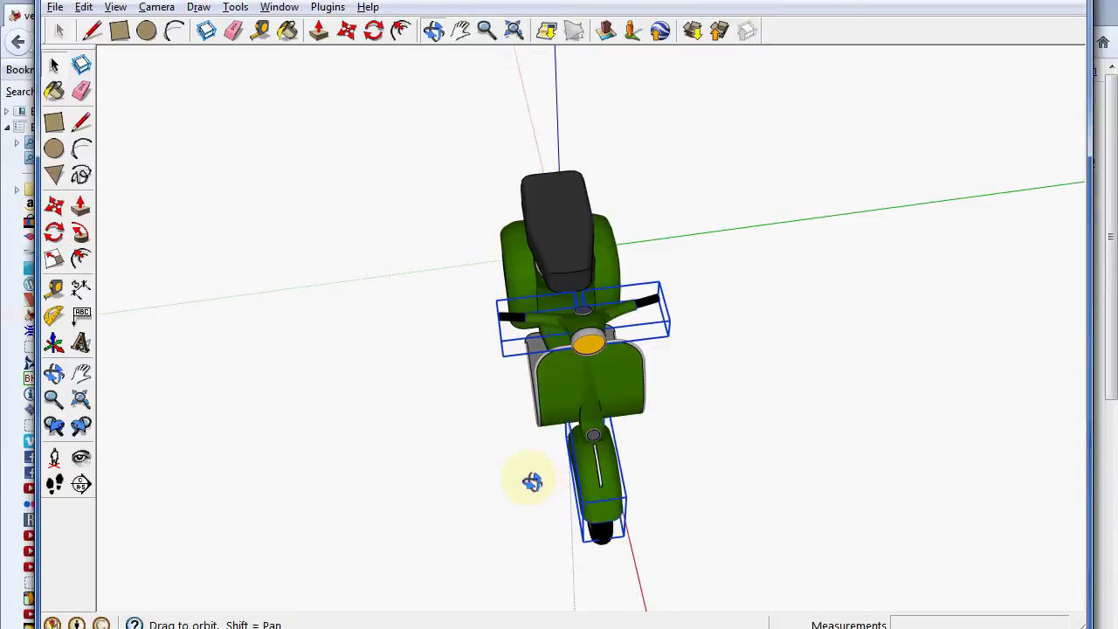
pyautogui.moveTo(532, 481); pyautogui.dragTo(811, 342)
pyautogui.press('space')
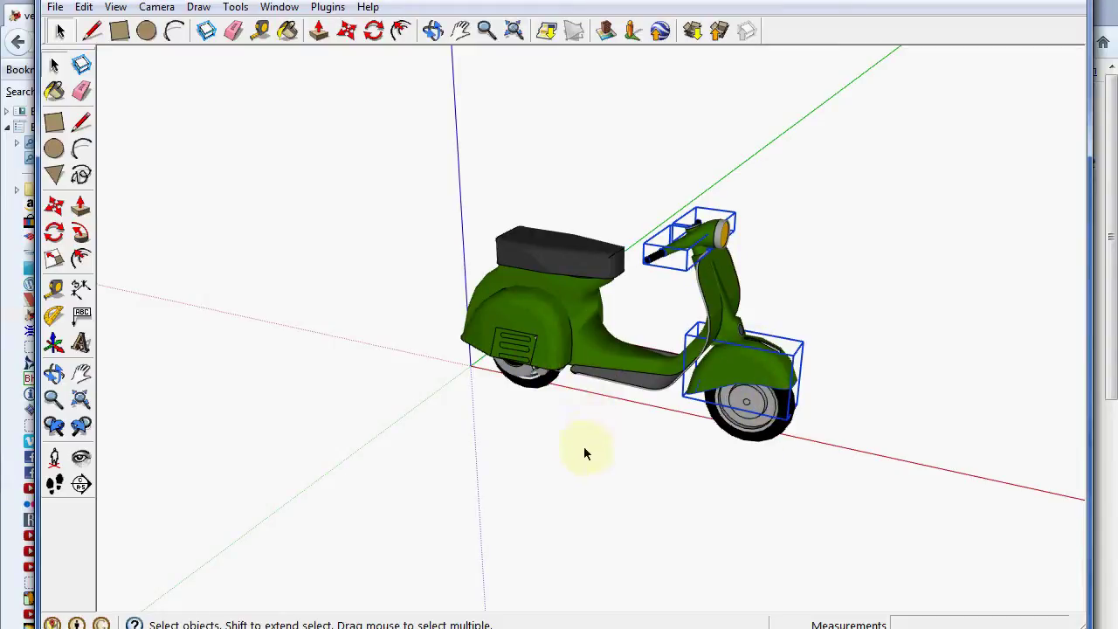
pyautogui.click(421, 301)
pyautogui.keyDown('shift'); pyautogui.moveTo(469, 250); pyautogui.dragTo(336, 253, button='middle'); pyautogui.keyUp('shift')
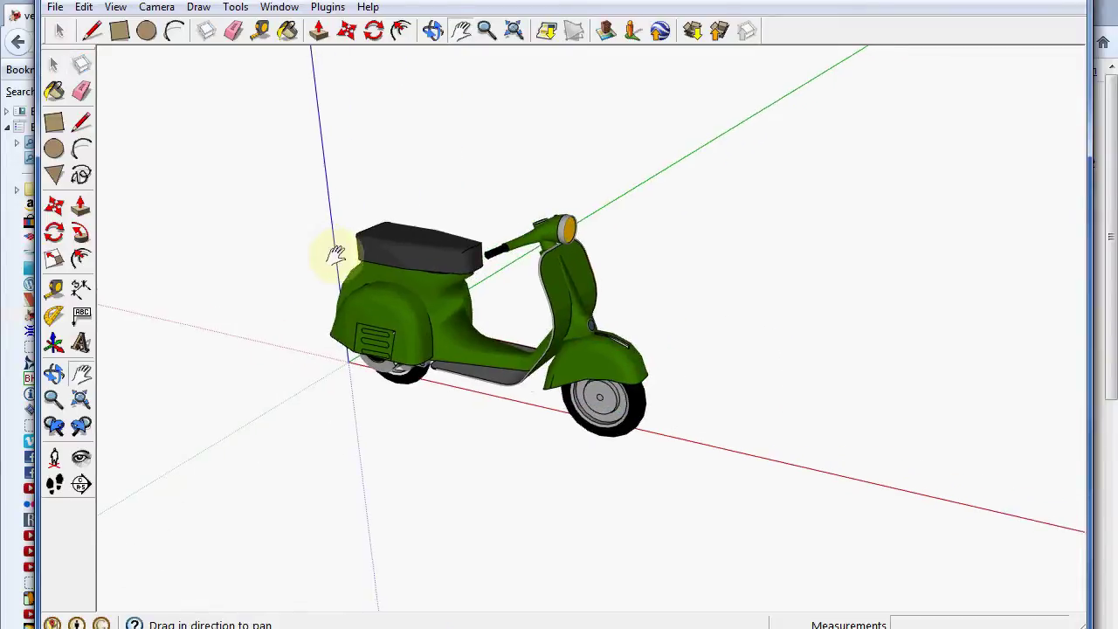
pyautogui.moveTo(336, 255); pyautogui.dragTo(338, 260)
pyautogui.moveTo(475, 317); pyautogui.dragTo(317, 356, button='middle')
pyautogui.moveTo(402, 344); pyautogui.dragTo(516, 320, button='middle')
pyautogui.scroll(4, 474, 341)
pyautogui.scroll(-1, 495, 349)
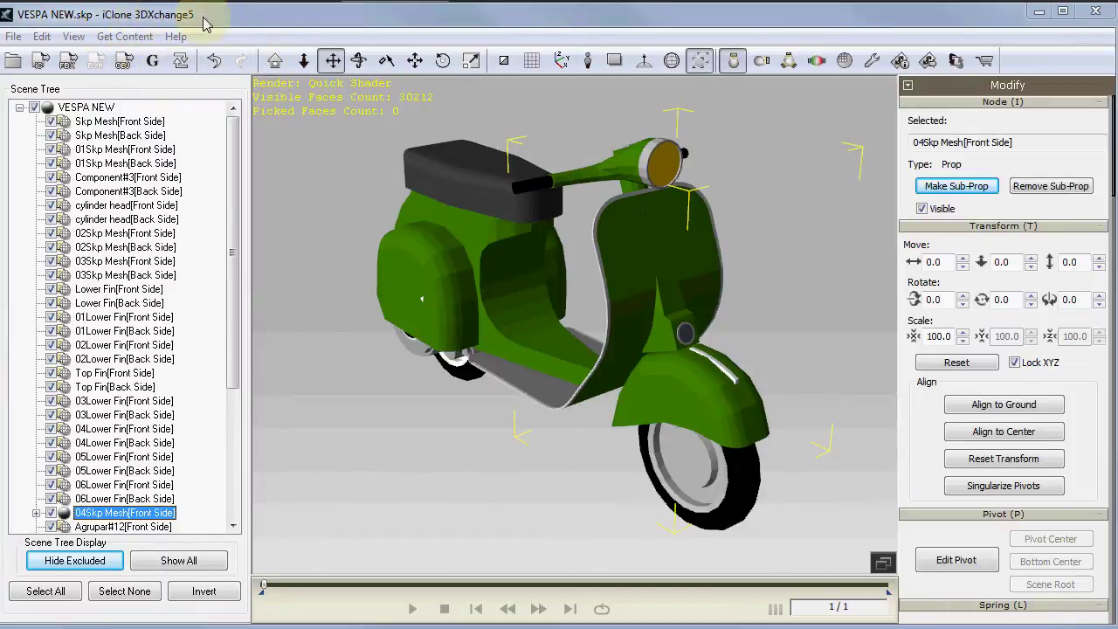
# - In 3DXchange5, find the コンポーネント#2[Front Side] node at the end of the scene tree and toggle its visibility off and on
pyautogui.click(234, 319)
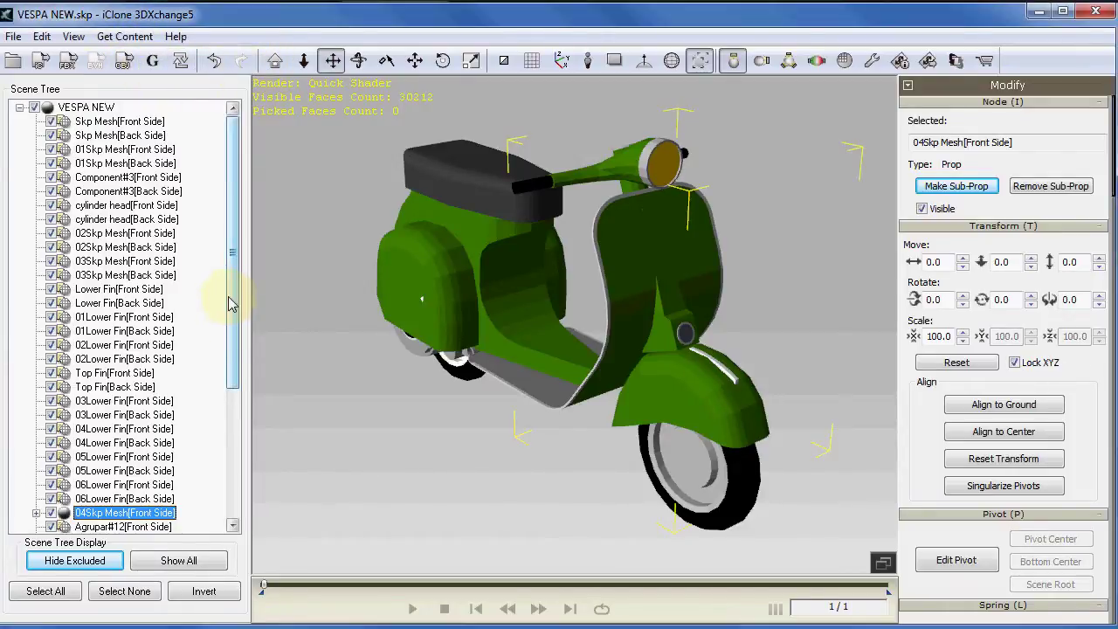
pyautogui.moveTo(229, 303); pyautogui.dragTo(200, 486)
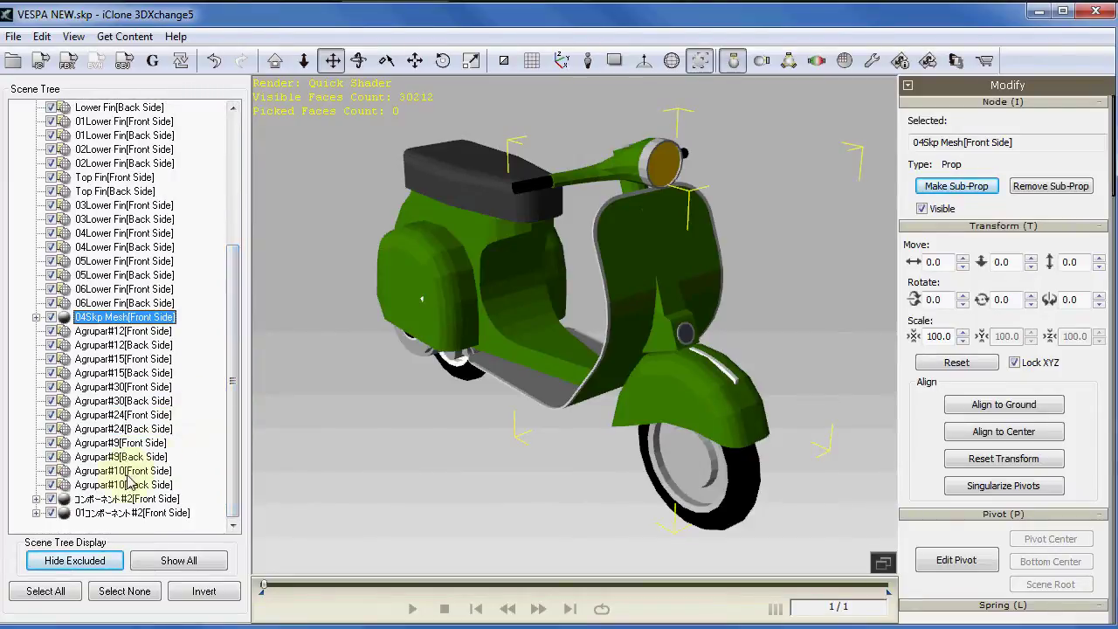
pyautogui.click(103, 500)
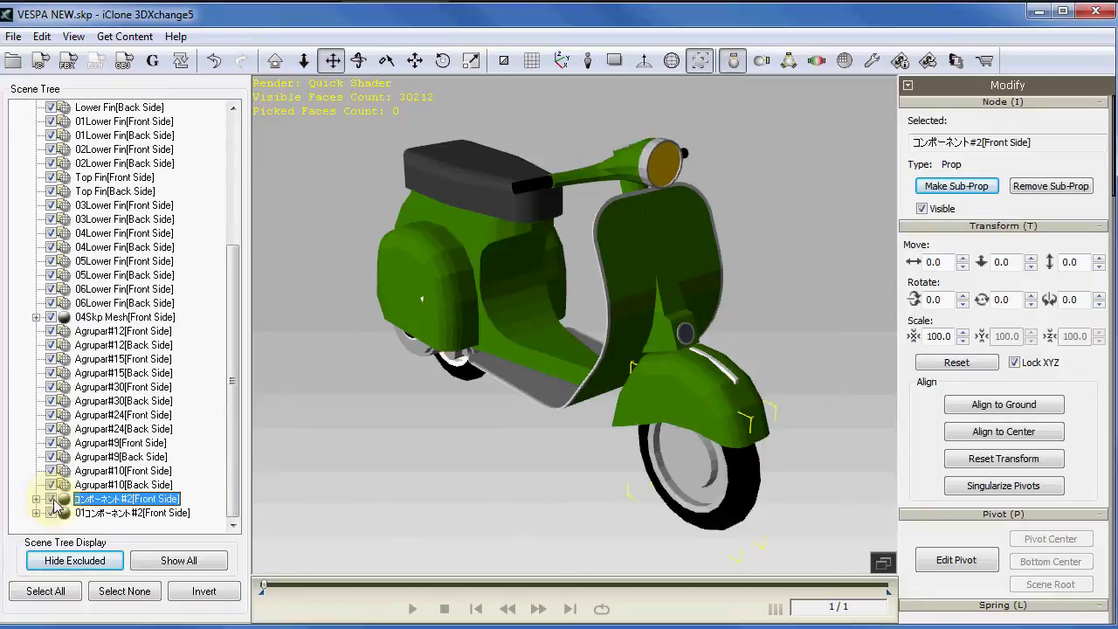
pyautogui.click(51, 499)
pyautogui.click(51, 500)
pyautogui.click(50, 499)
pyautogui.click(51, 500)
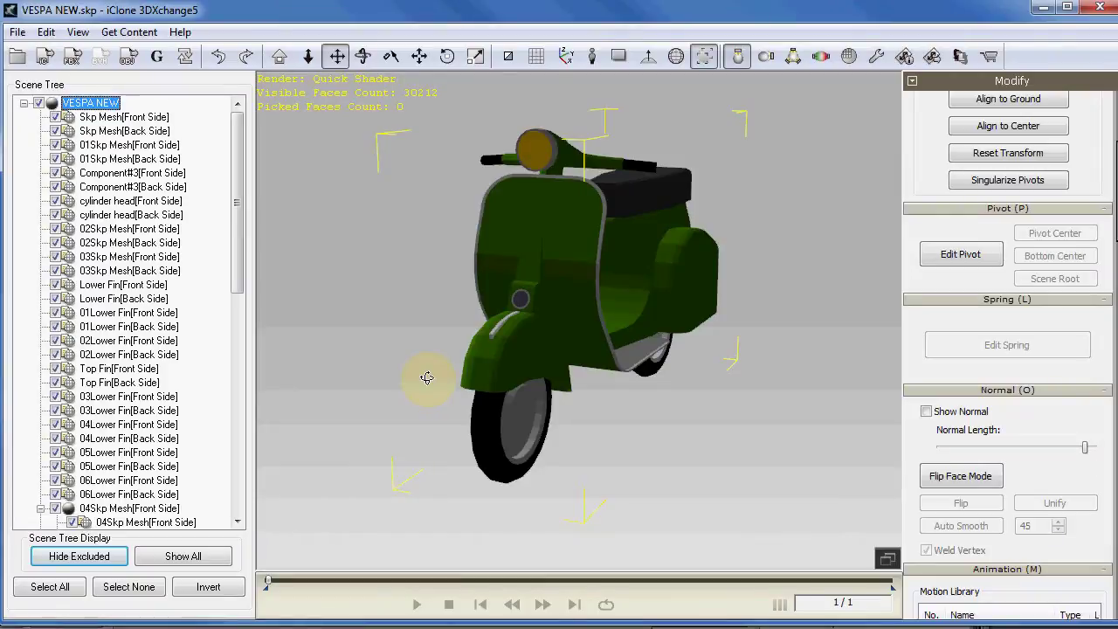
# - Select all nodes from Skp Mesh[Front Side] through 01コンポーネント#1[Back Side] and apply Auto Smooth at 45 with Weld Vertex enabled
pyautogui.moveTo(426, 377); pyautogui.dragTo(559, 360, button='right')
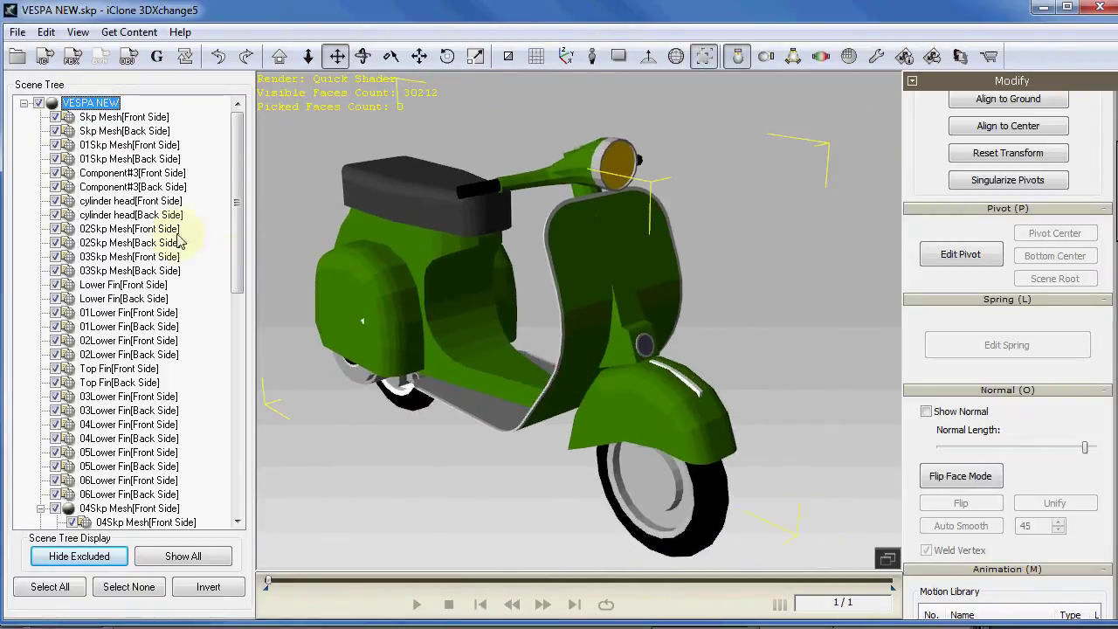
pyautogui.click(104, 117)
pyautogui.moveTo(241, 226); pyautogui.dragTo(242, 490)
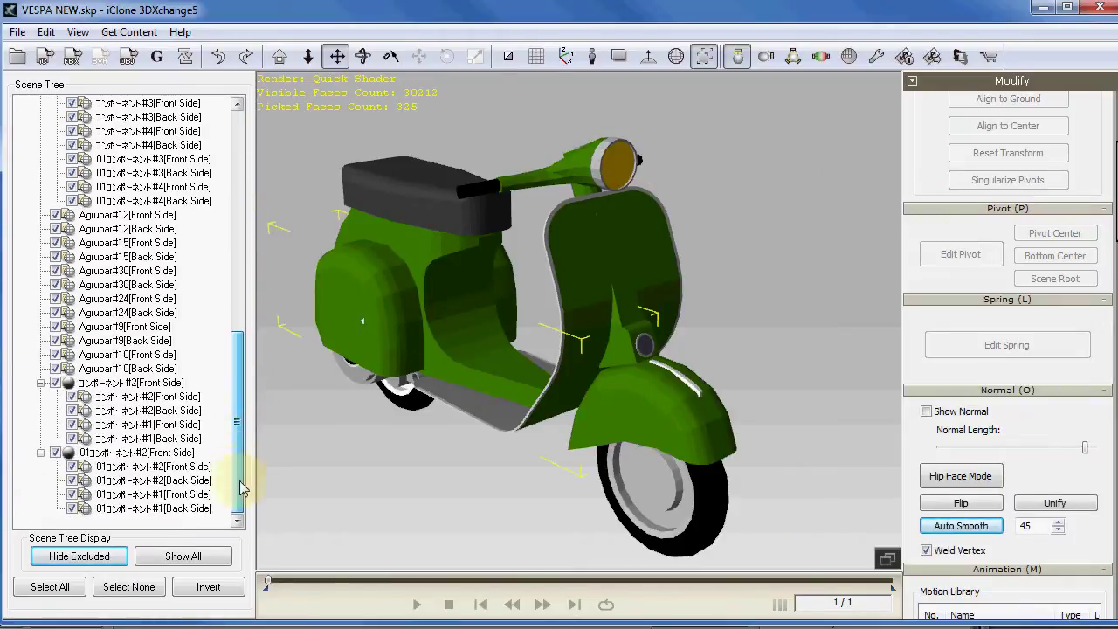
pyautogui.keyDown('shift'); pyautogui.click(153, 509); pyautogui.keyUp('shift')
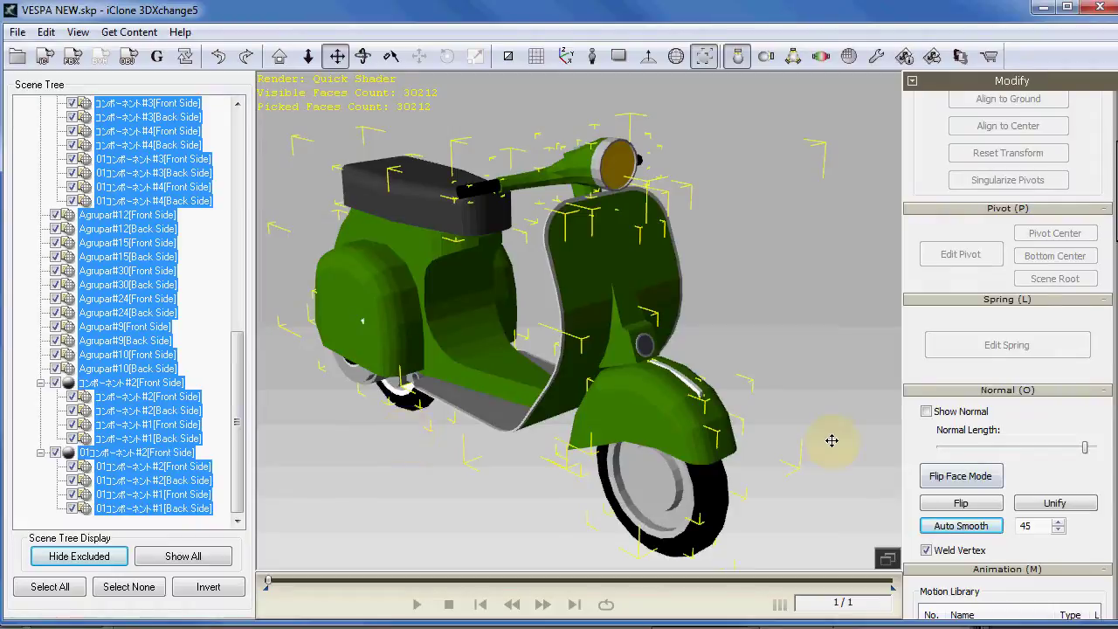
pyautogui.click(961, 526)
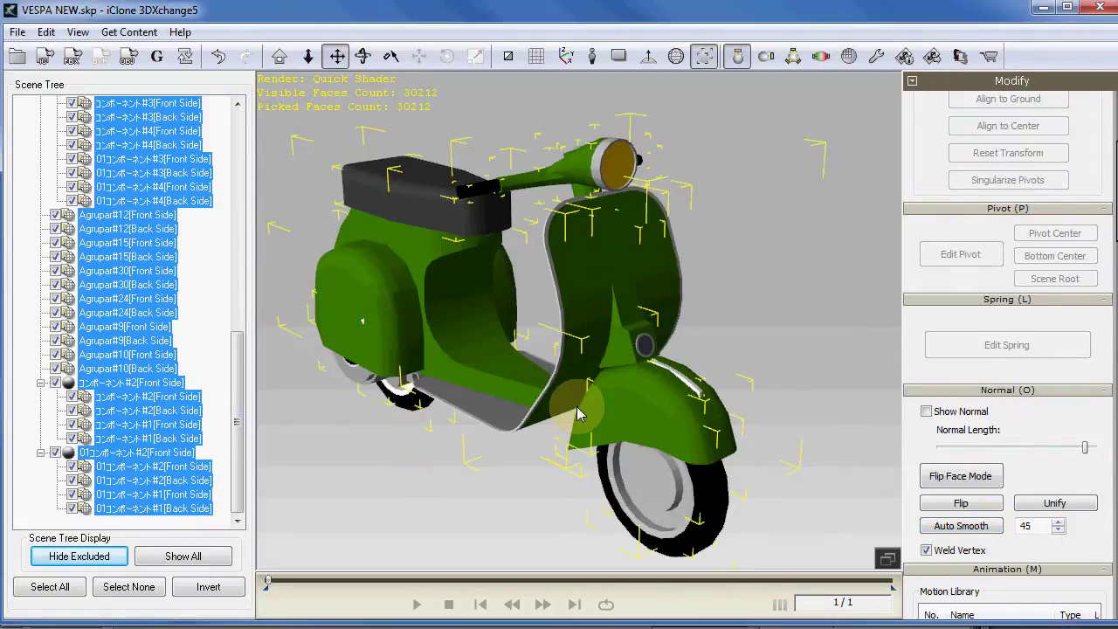
pyautogui.moveTo(603, 453); pyautogui.dragTo(511, 449, button='right')
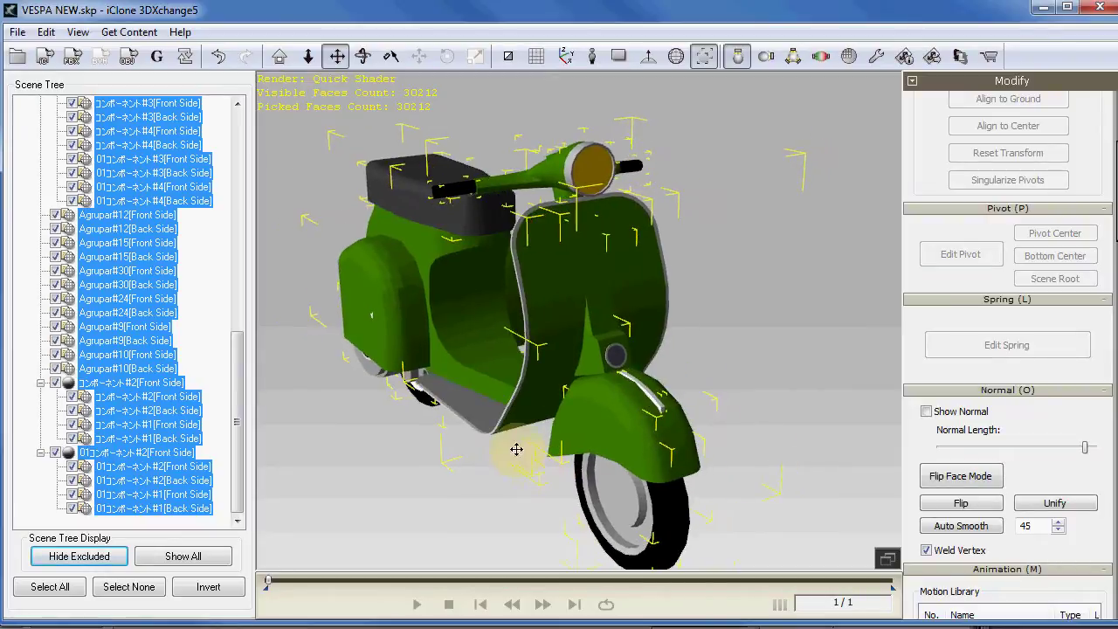
pyautogui.moveTo(377, 277); pyautogui.dragTo(549, 300, button='right')
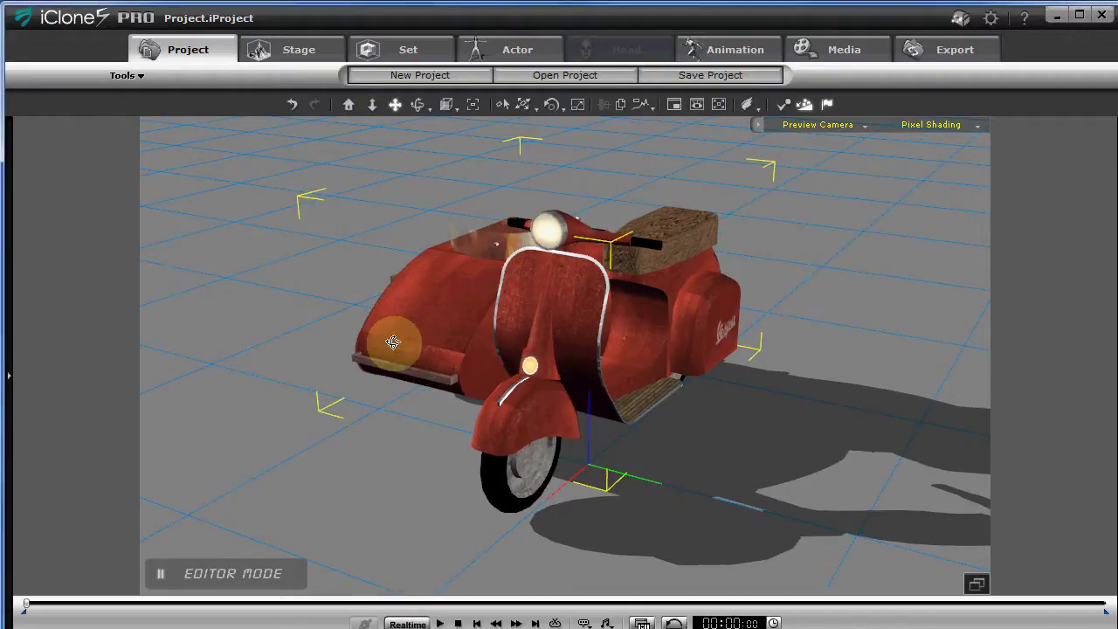
# - Examine the textured red scooter and sidecar from several sides in iClone
pyautogui.moveTo(393, 342); pyautogui.dragTo(362, 404, button='right')
pyautogui.moveTo(454, 345); pyautogui.dragTo(798, 379, button='right')
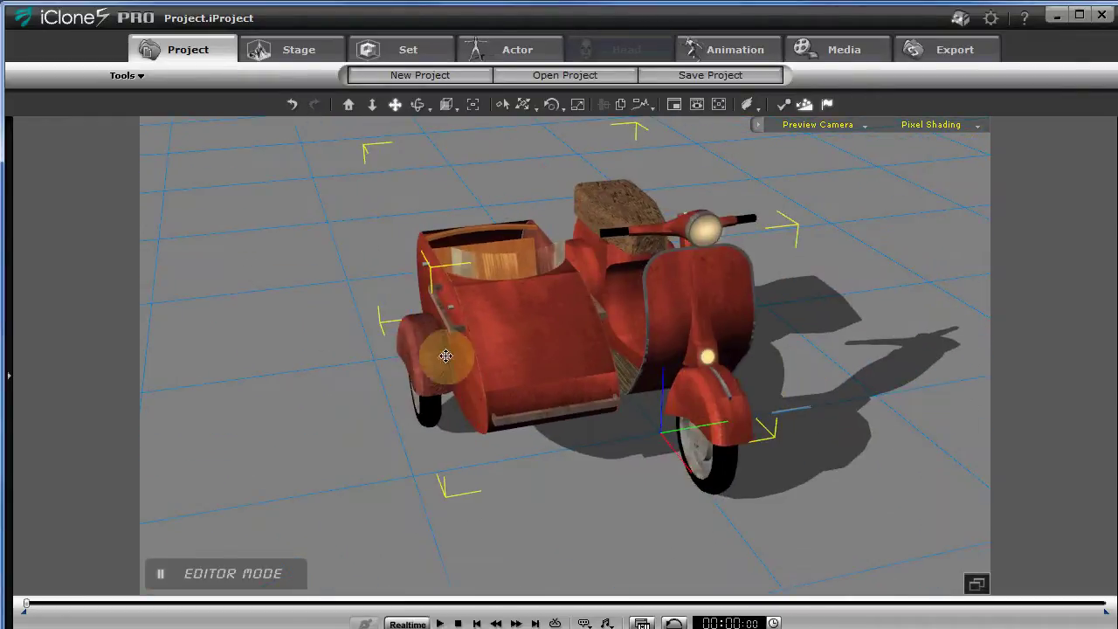
pyautogui.moveTo(551, 366); pyautogui.dragTo(514, 357, button='right')
pyautogui.moveTo(449, 395); pyautogui.dragTo(624, 350, button='right')
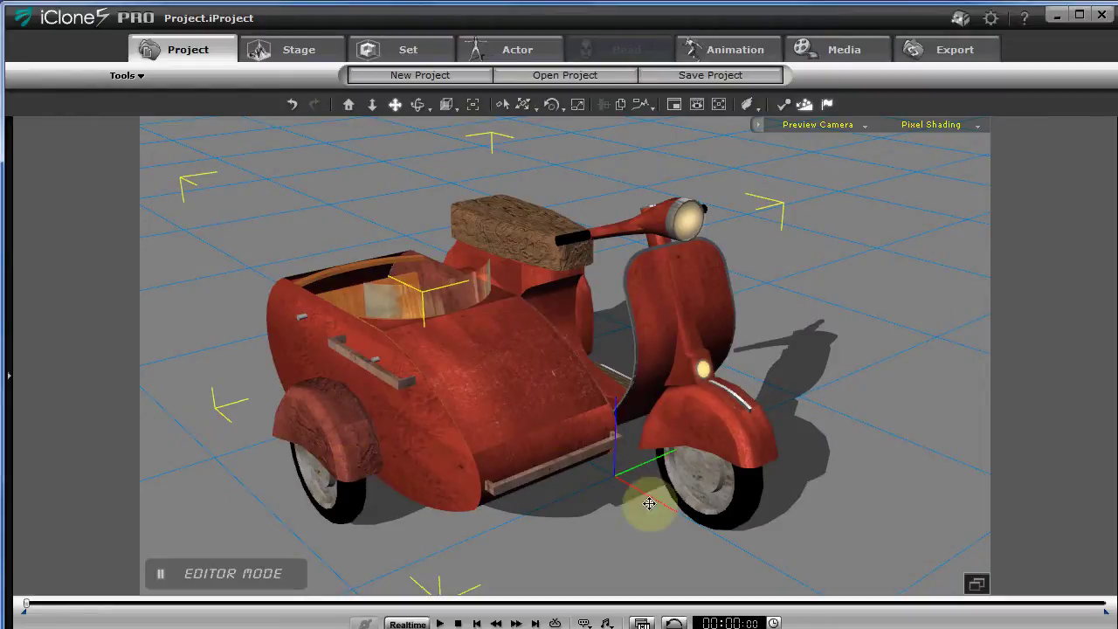
# - Inspect the sidecar, front fender and wheels of the scooter from the front corner
pyautogui.moveTo(741, 474); pyautogui.dragTo(710, 493, button='right')
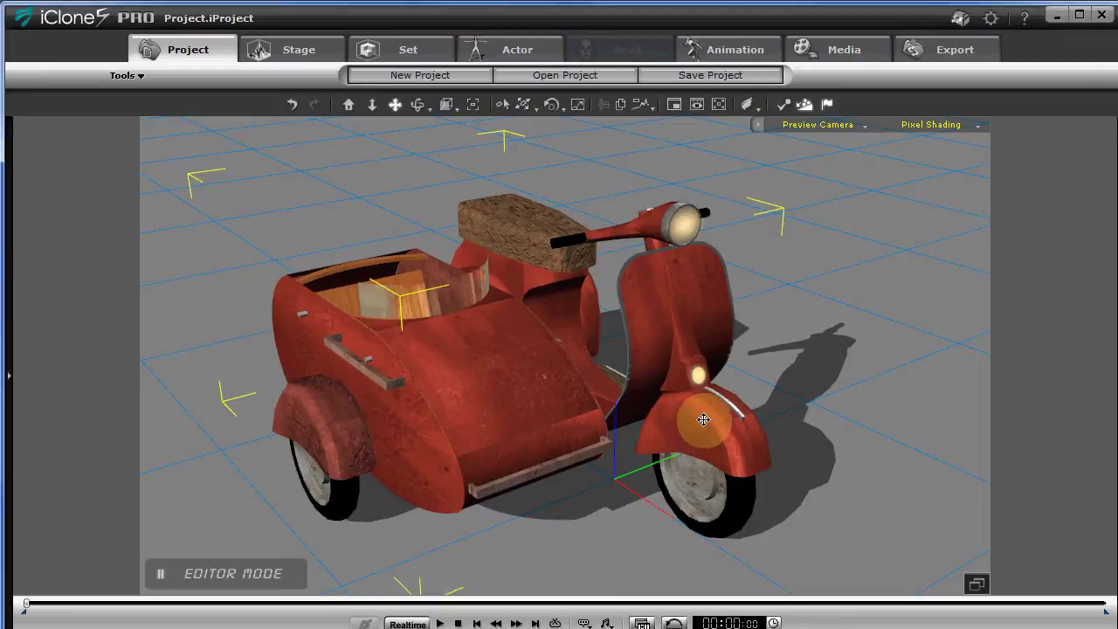
pyautogui.moveTo(703, 420); pyautogui.dragTo(564, 317, button='right')
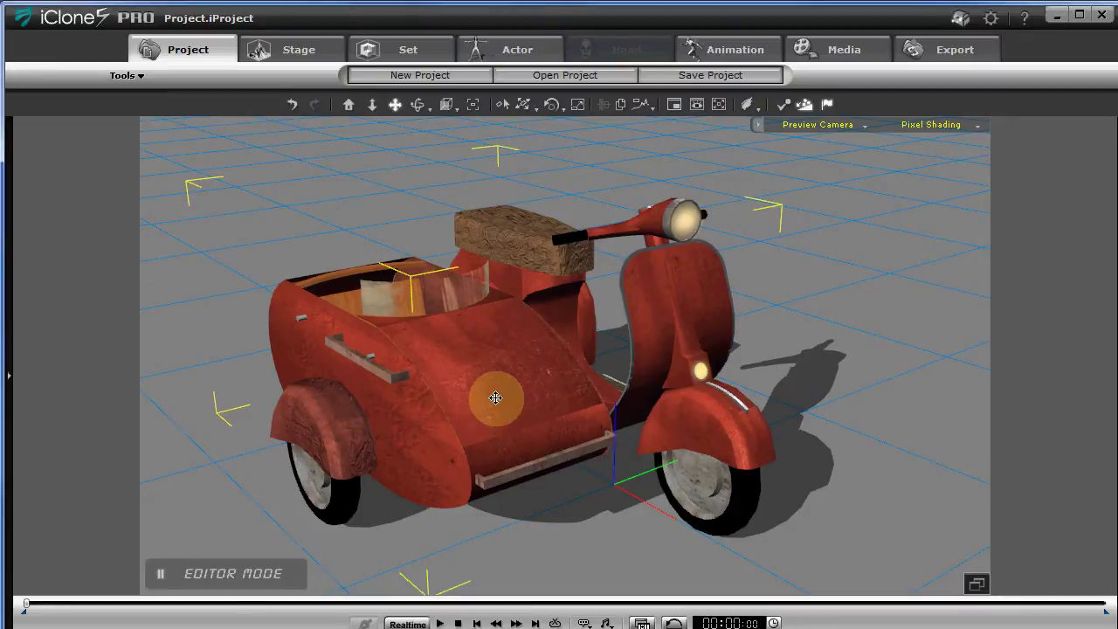
pyautogui.moveTo(502, 397)
pyautogui.mouseDown(button='right')
pyautogui.moveTo(493, 401)
pyautogui.moveTo(515, 418)
pyautogui.moveTo(498, 417)
pyautogui.mouseUp(button='right')
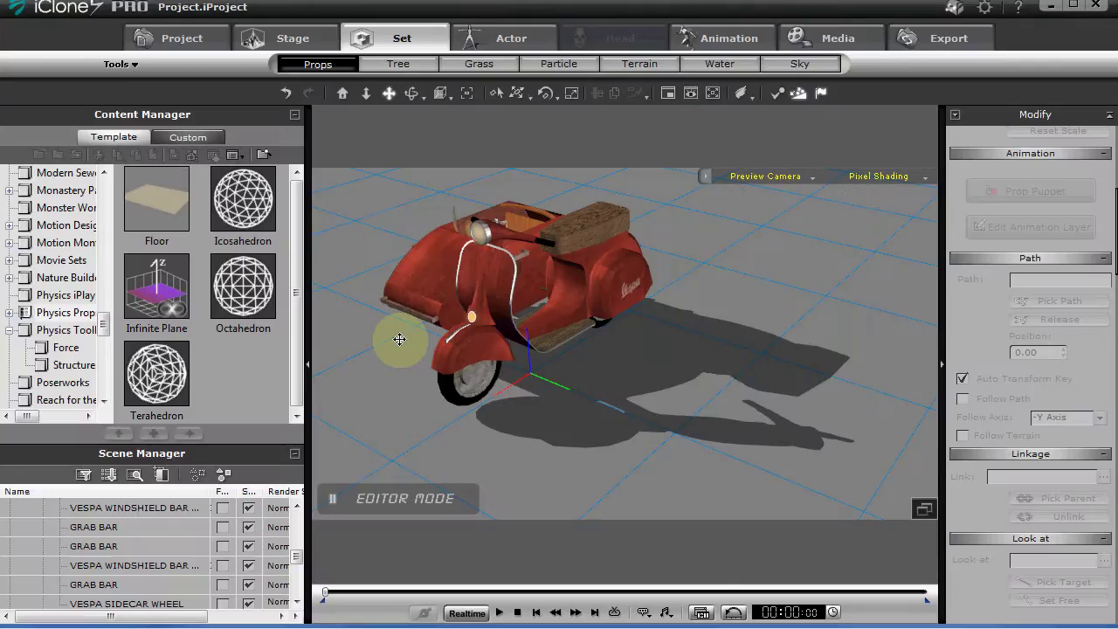
# - Add the Infinite Plane and the 07 4 Wheels structure from the Physics Toolbox to the scooter scene
pyautogui.moveTo(157, 291); pyautogui.dragTo(523, 385)
pyautogui.moveTo(523, 384); pyautogui.dragTo(554, 407, button='right')
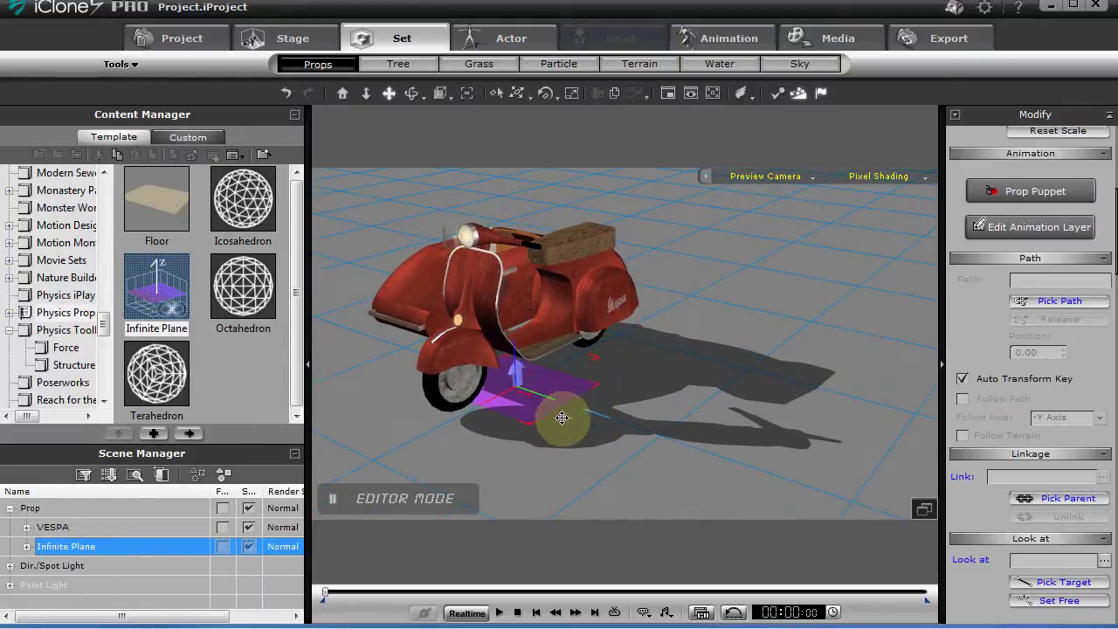
pyautogui.click(65, 367)
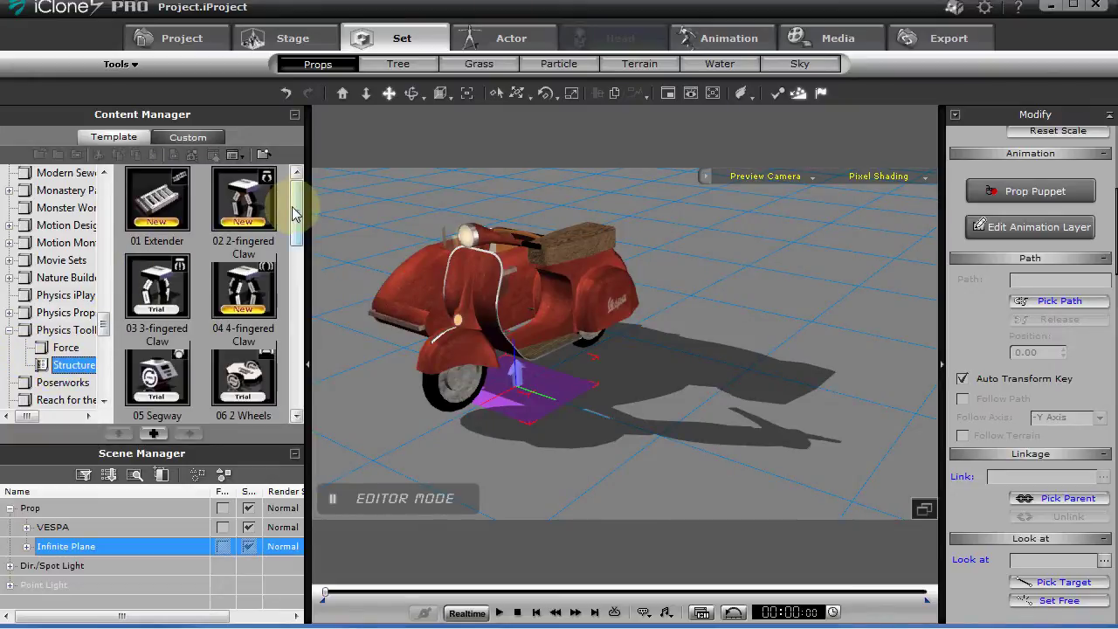
pyautogui.moveTo(294, 214); pyautogui.dragTo(305, 249)
pyautogui.scroll(-1, 305, 244)
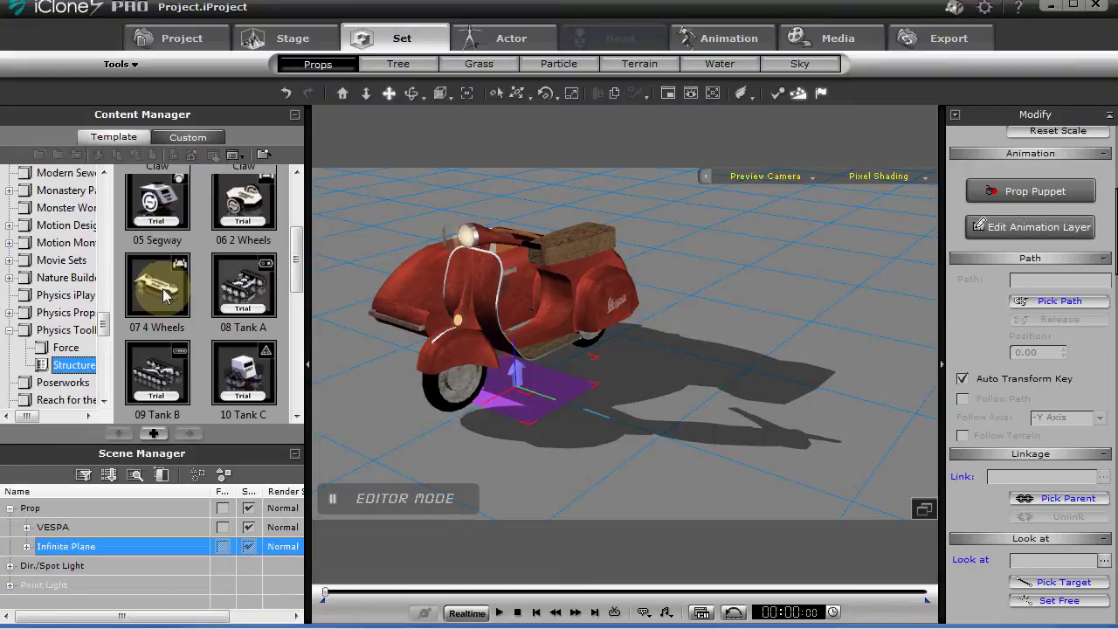
pyautogui.moveTo(164, 296); pyautogui.dragTo(708, 401)
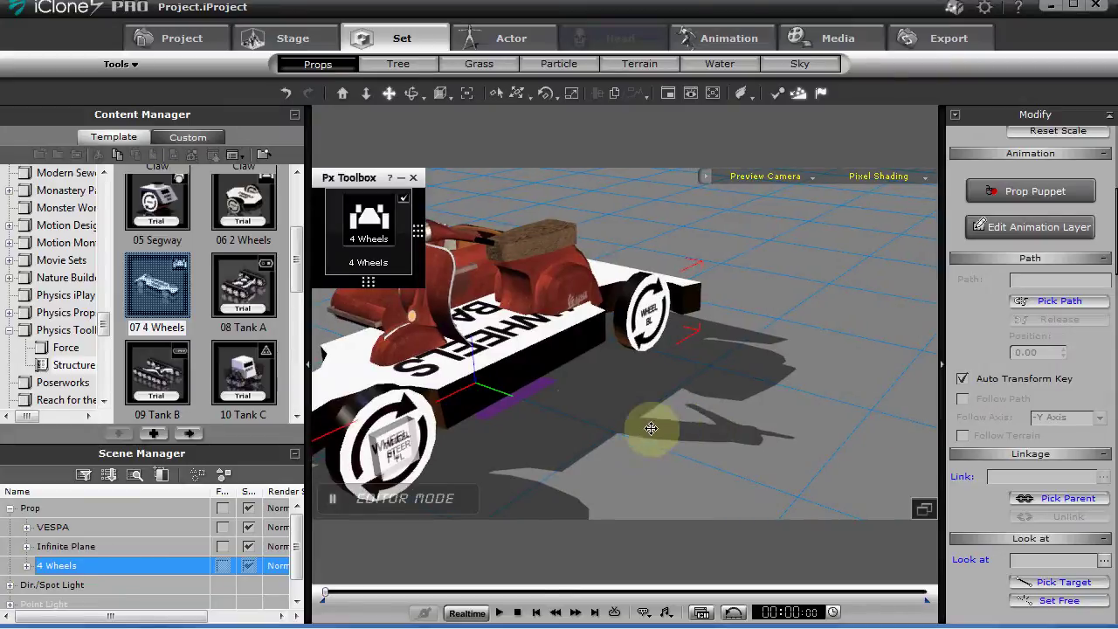
# - Place the 4 Wheels prop beside the scooter and scale it down closer to the scooter's size
pyautogui.moveTo(519, 397); pyautogui.dragTo(758, 396)
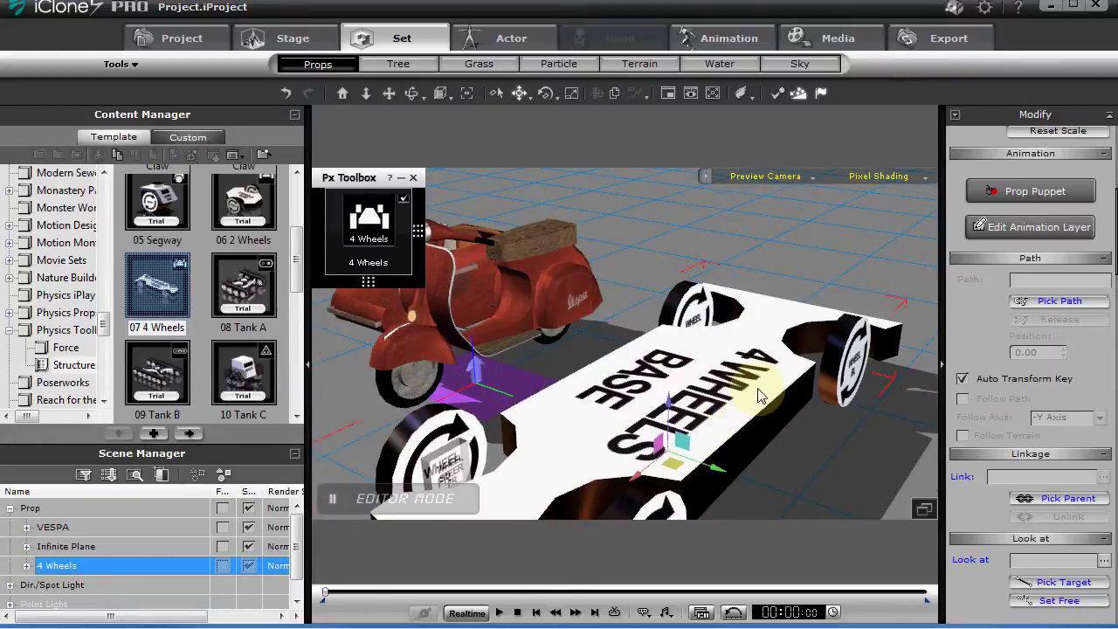
pyautogui.moveTo(758, 395); pyautogui.dragTo(631, 360, button='right')
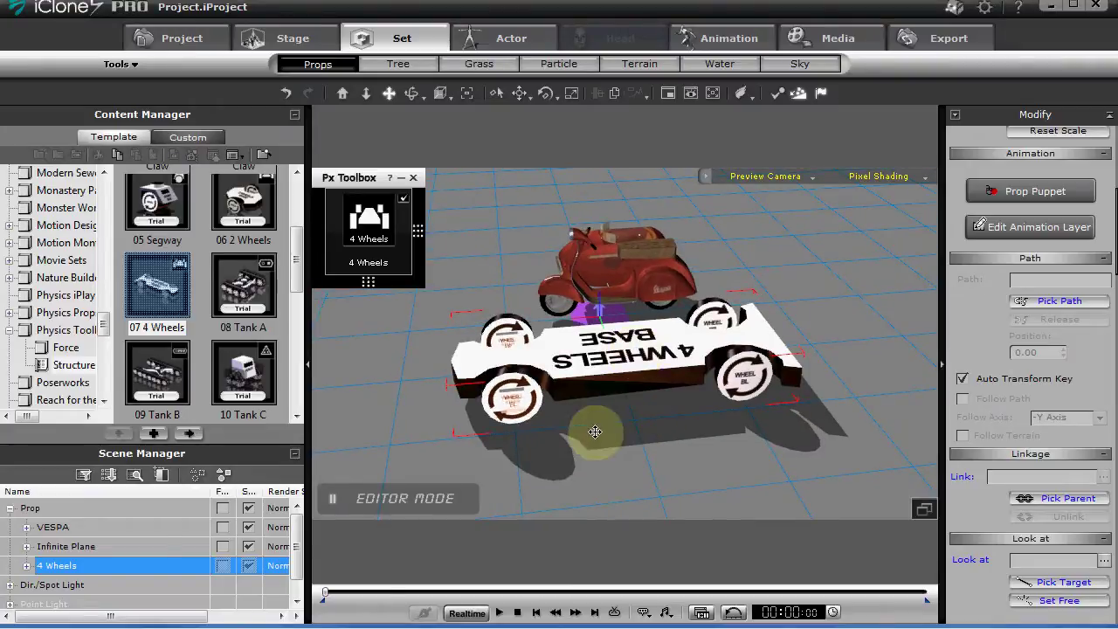
pyautogui.press('r')
pyautogui.moveTo(618, 380); pyautogui.dragTo(638, 369, button='right')
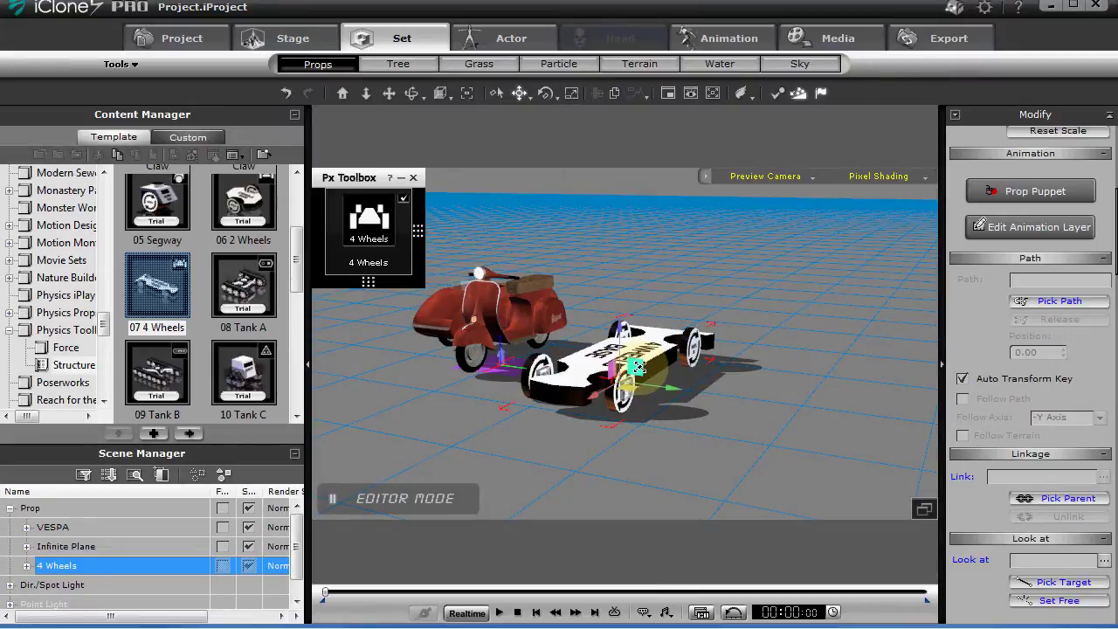
pyautogui.moveTo(620, 374); pyautogui.dragTo(453, 357, button='right')
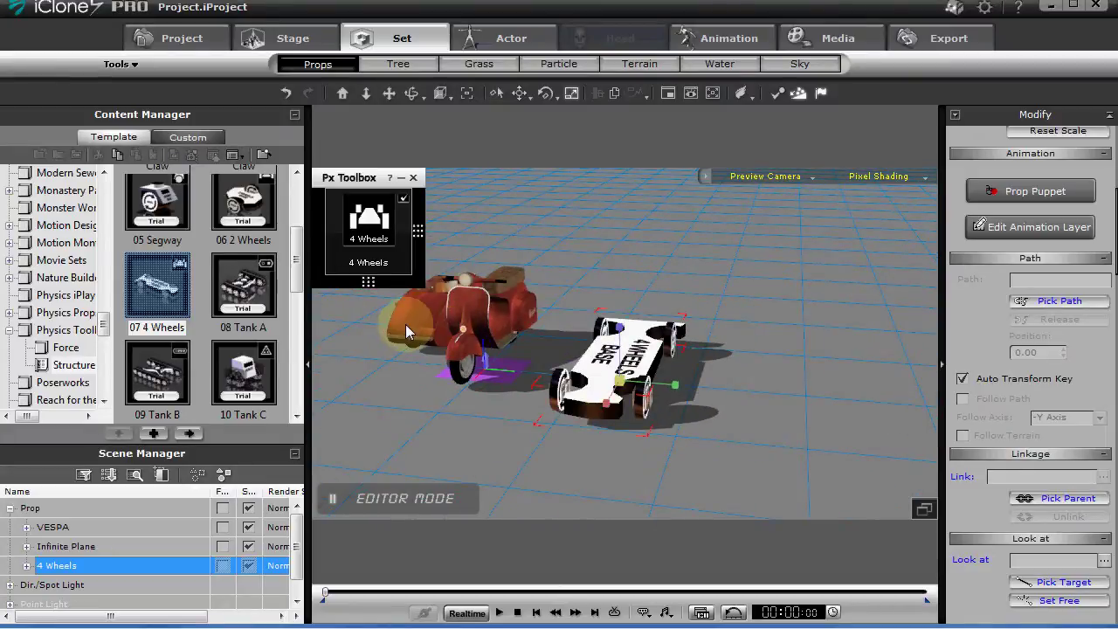
pyautogui.moveTo(654, 394); pyautogui.dragTo(559, 407, button='right')
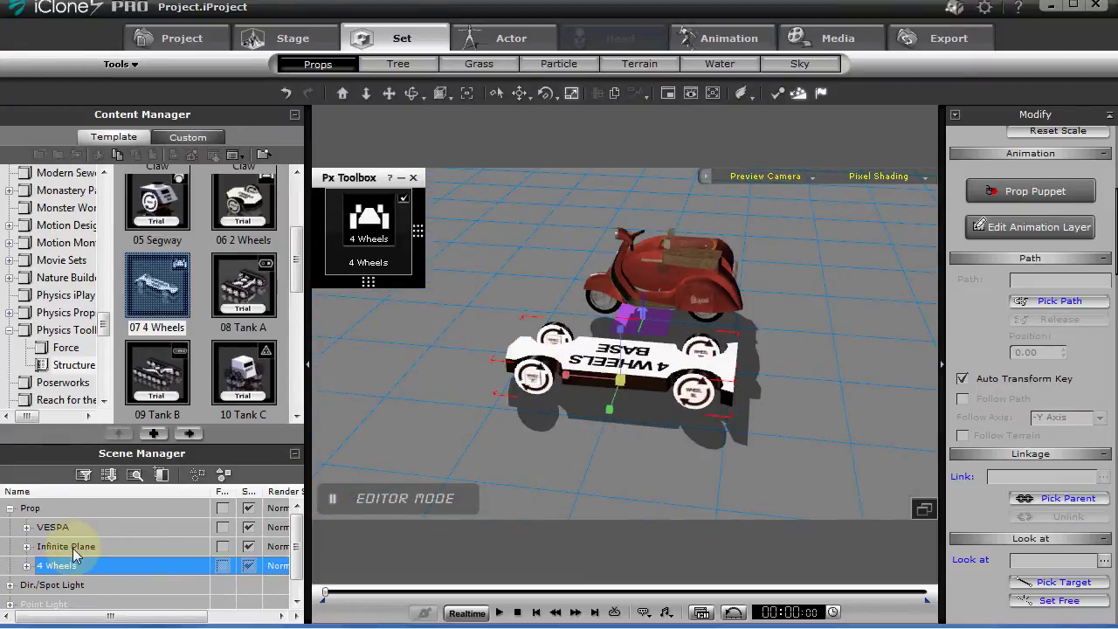
# - Select all the wheel and steering nodes under the 4 Wheels prop and detach them from the base
pyautogui.click(27, 565)
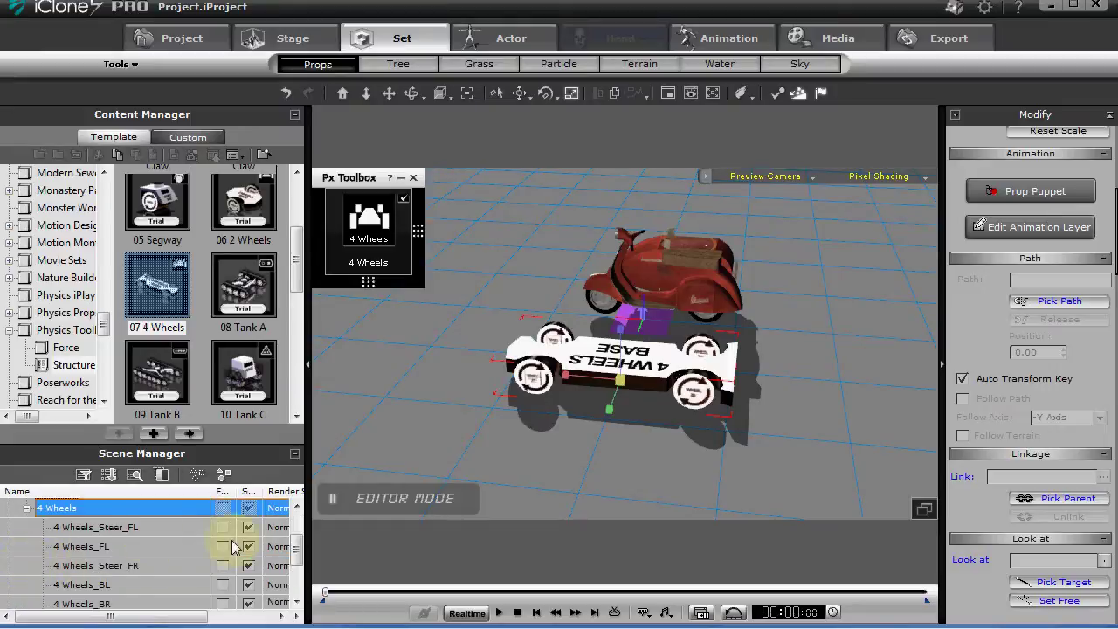
pyautogui.moveTo(295, 554)
pyautogui.mouseDown()
pyautogui.moveTo(294, 573)
pyautogui.moveTo(296, 550)
pyautogui.mouseUp()
pyautogui.click(148, 584)
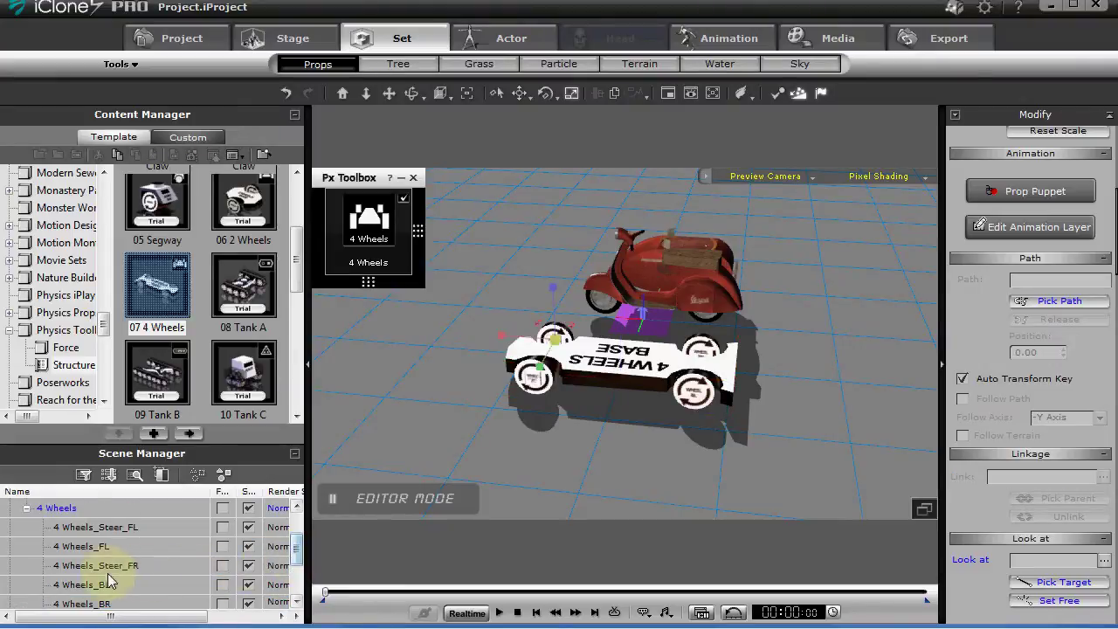
pyautogui.keyDown('shift'); pyautogui.click(103, 529); pyautogui.keyUp('shift')
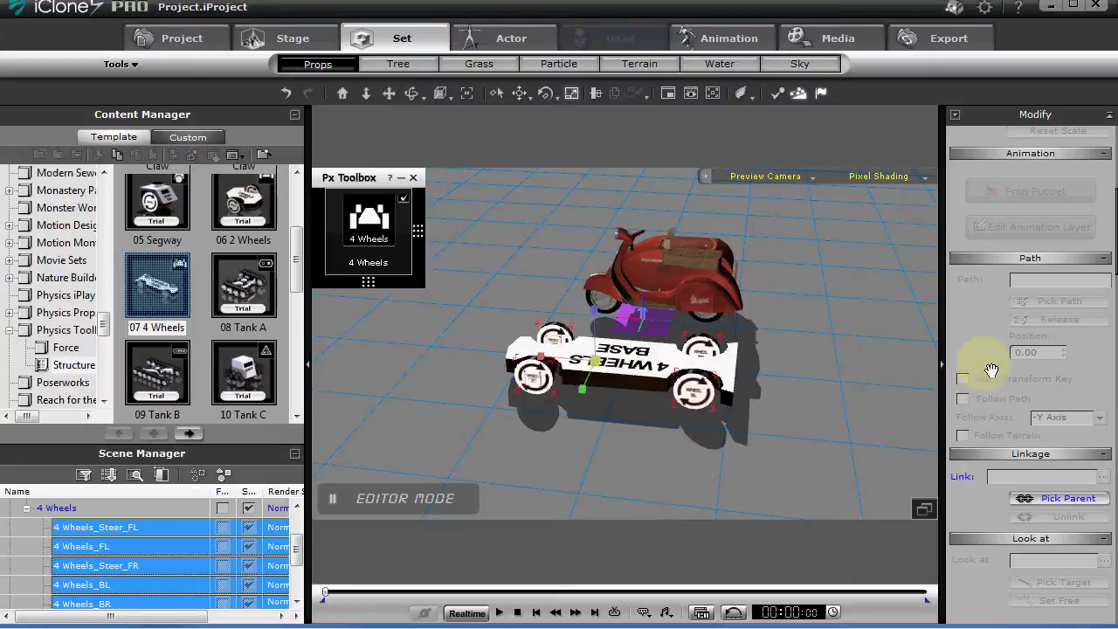
pyautogui.scroll(-10, 992, 370)
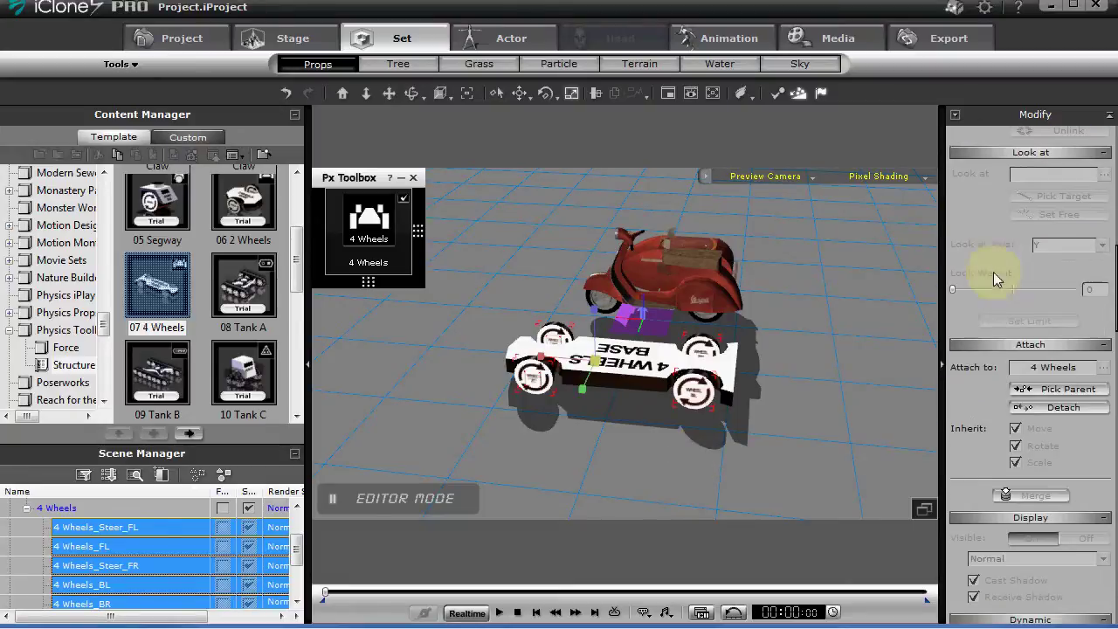
pyautogui.click(1058, 407)
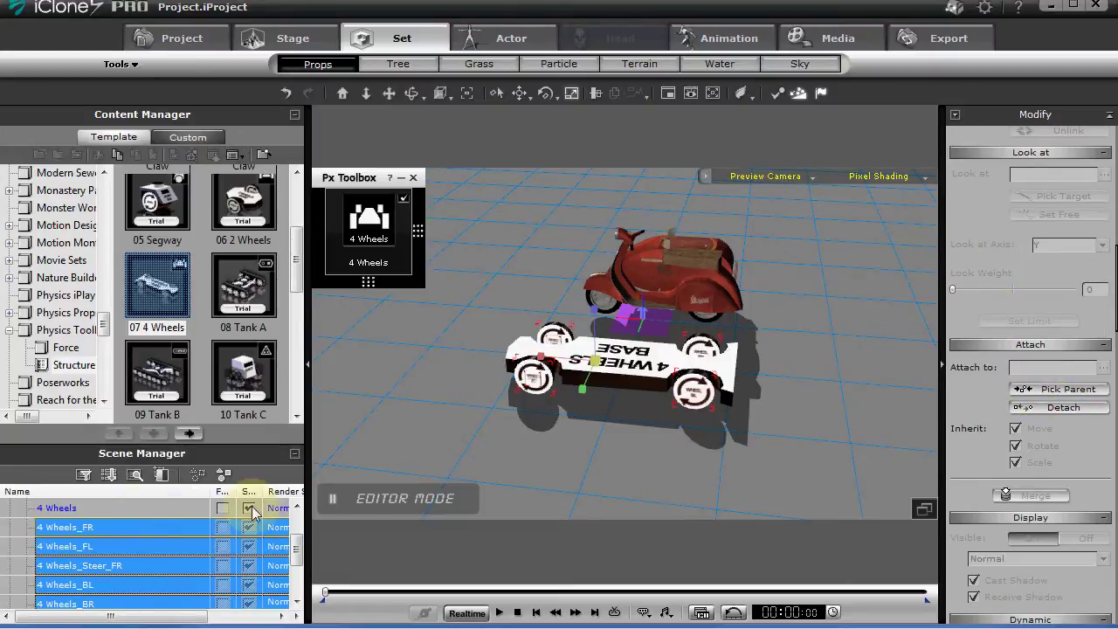
# - Raise the 4 Wheels base above its detached wheels and scale it down slightly
pyautogui.click(113, 510)
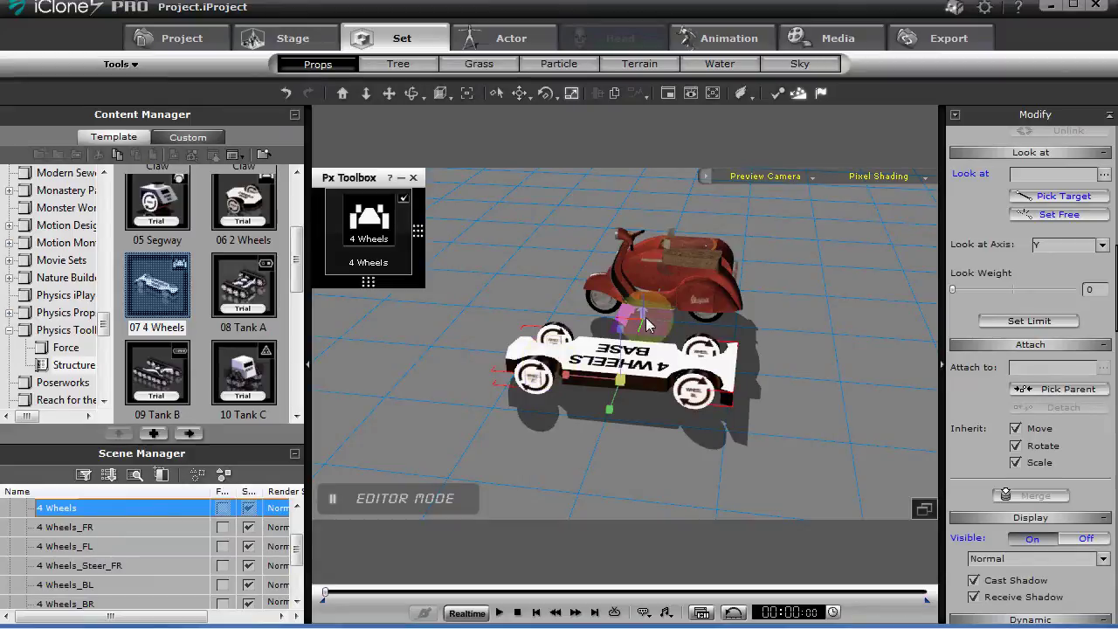
pyautogui.press('w')
pyautogui.moveTo(620, 338); pyautogui.dragTo(619, 309)
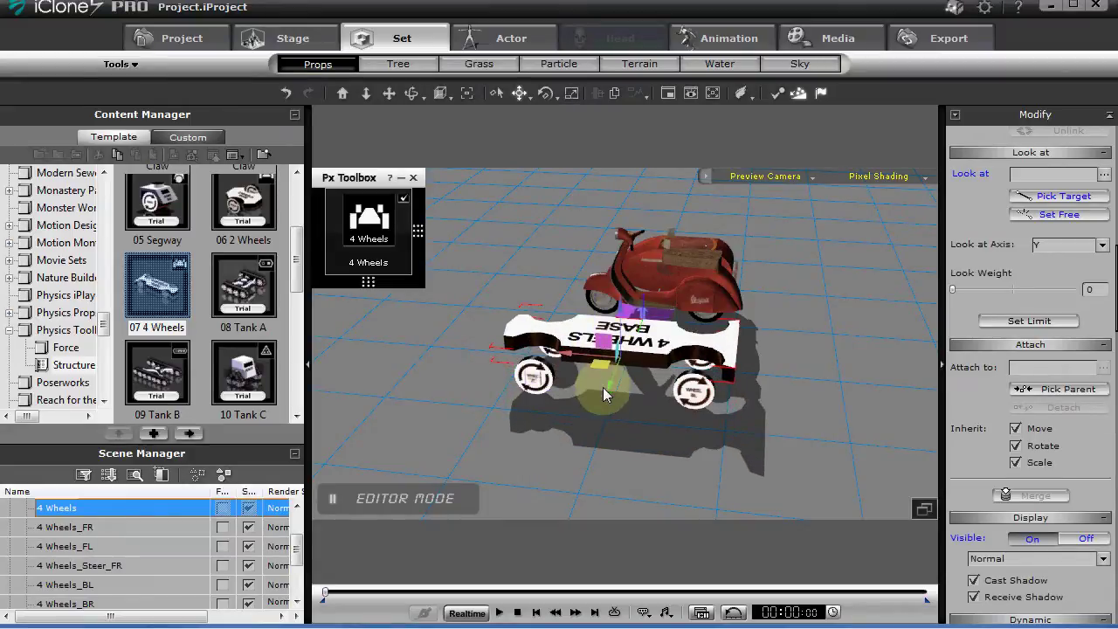
pyautogui.moveTo(603, 387); pyautogui.dragTo(590, 354, button='right')
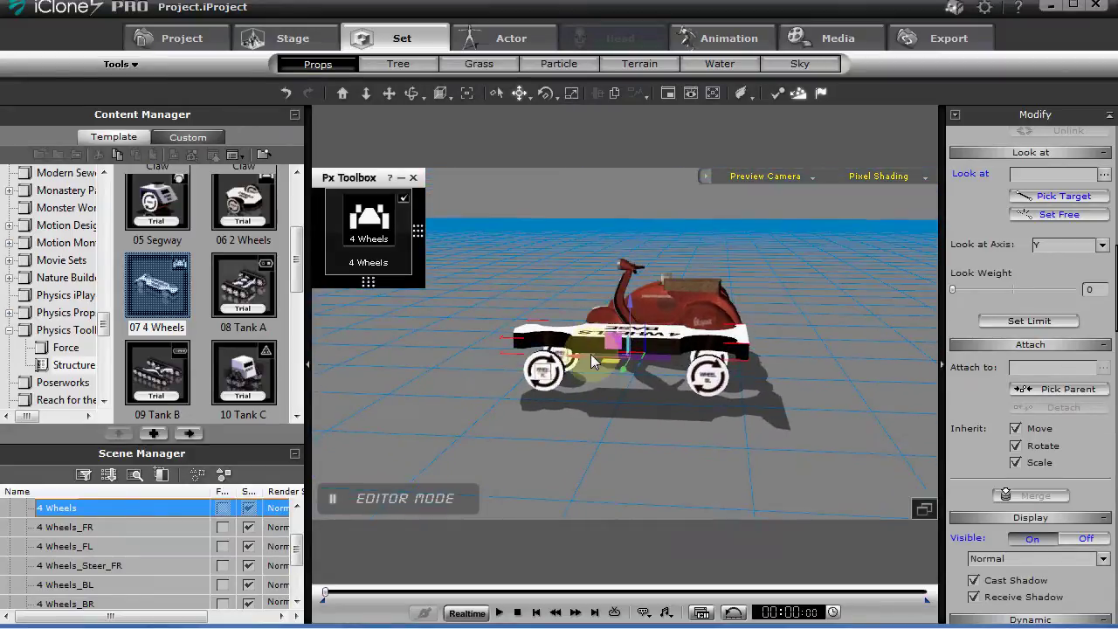
pyautogui.press('r')
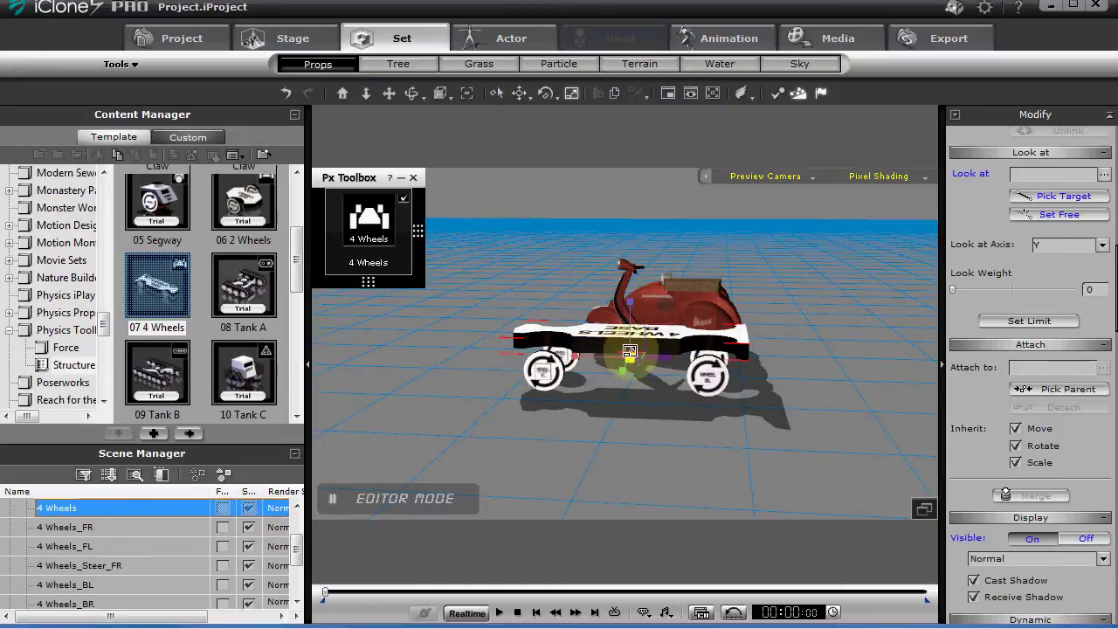
pyautogui.moveTo(630, 354); pyautogui.dragTo(636, 382)
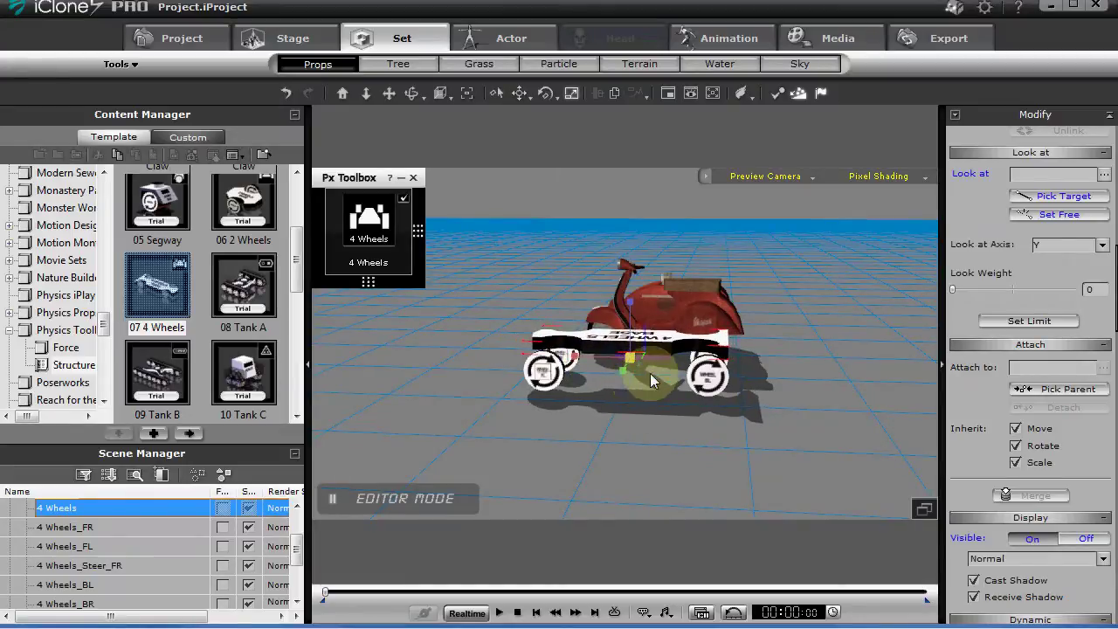
# - Raise the 4 Wheels base a little higher and adjust its placement above the detached wheels
pyautogui.moveTo(649, 373); pyautogui.dragTo(504, 424, button='right')
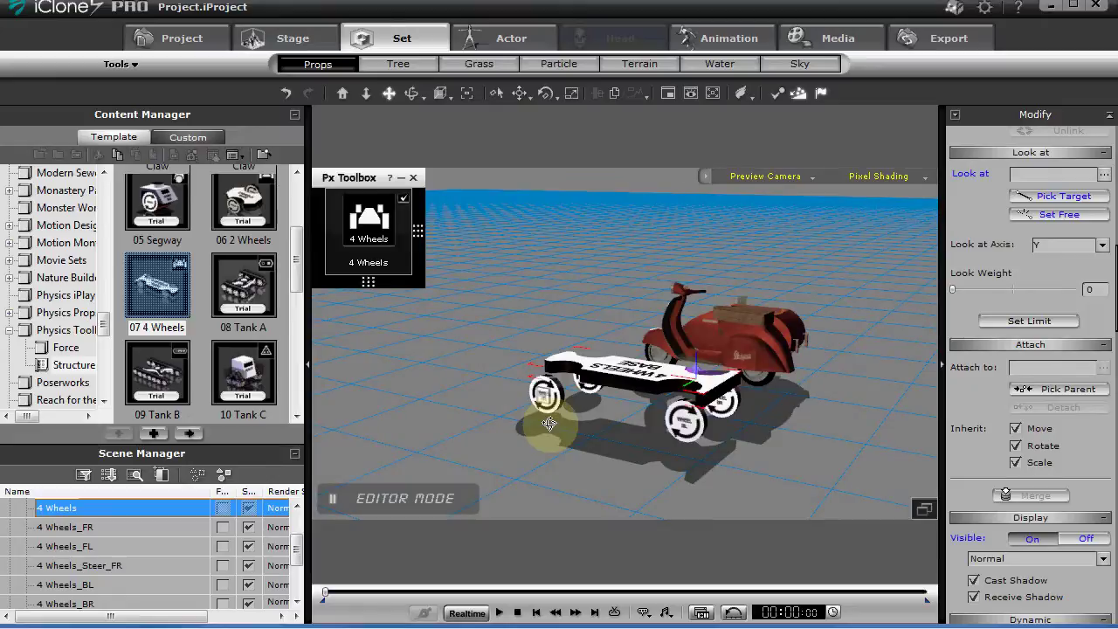
pyautogui.scroll(3, 552, 420)
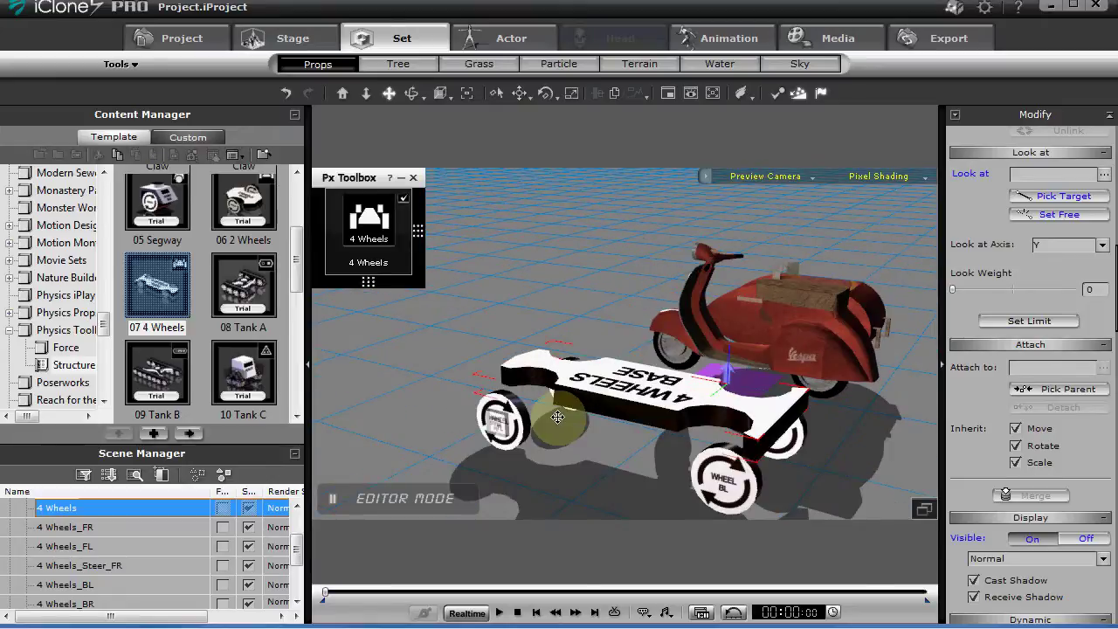
pyautogui.moveTo(557, 417); pyautogui.dragTo(602, 399, button='right')
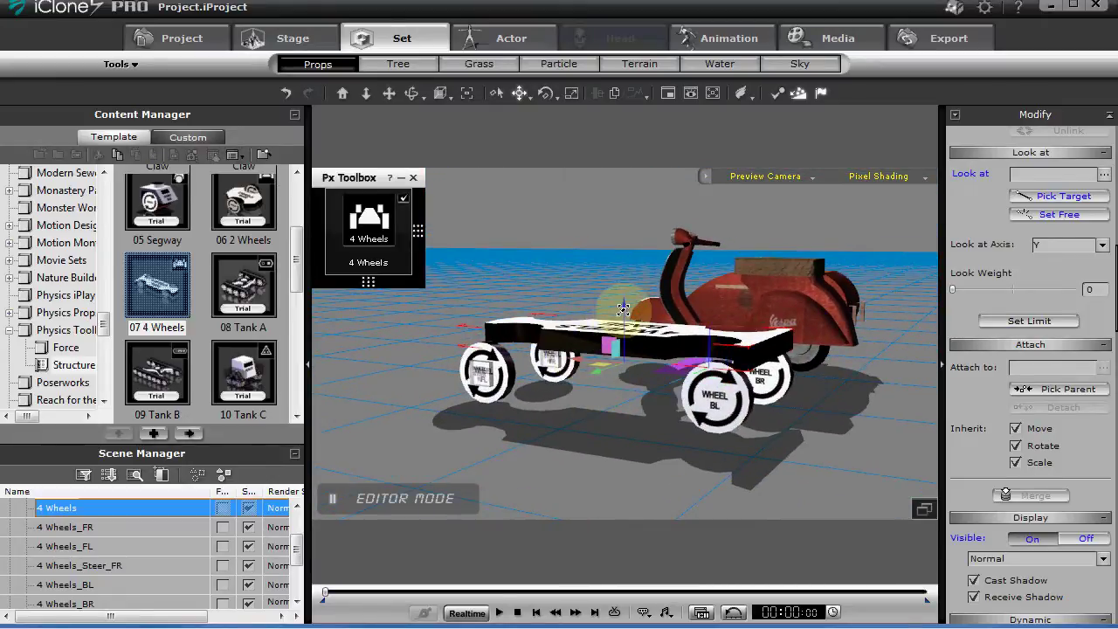
pyautogui.moveTo(622, 309); pyautogui.dragTo(622, 302)
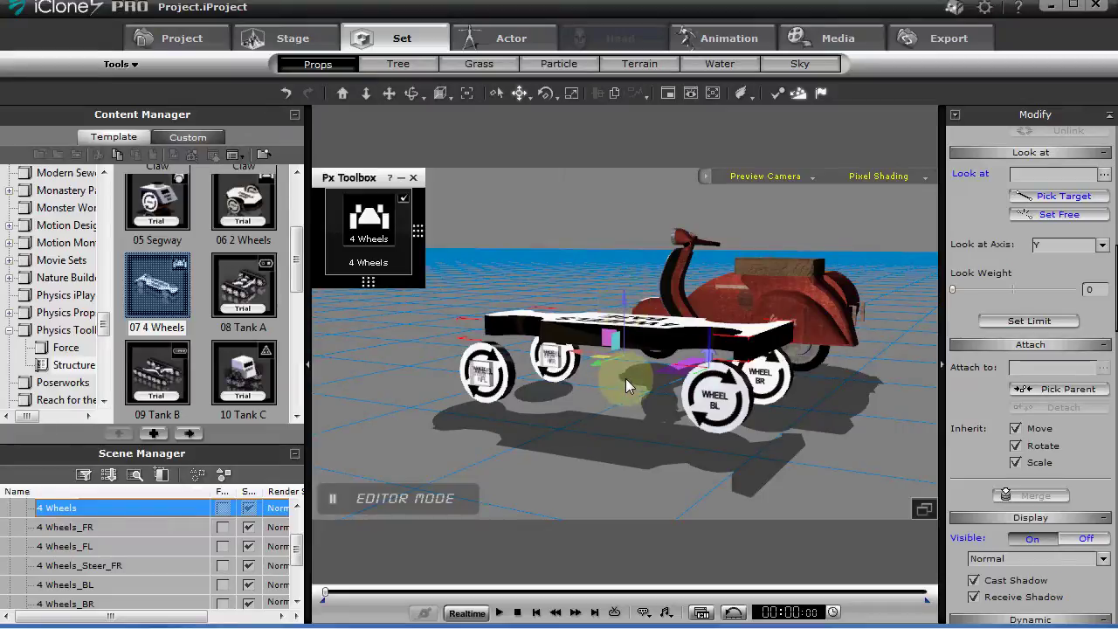
pyautogui.moveTo(627, 374); pyautogui.dragTo(711, 459, button='right')
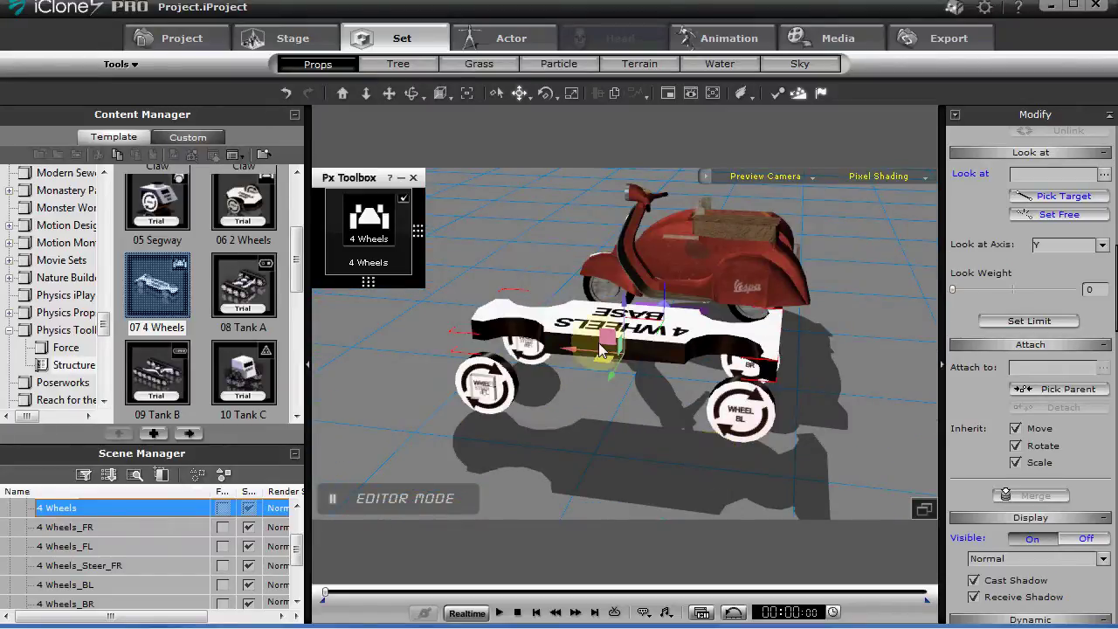
pyautogui.moveTo(622, 351); pyautogui.dragTo(628, 372)
# - Move the 4 Wheels base sideways into the scooter body and align it along the scooter's length
pyautogui.moveTo(628, 371); pyautogui.dragTo(541, 379, button='right')
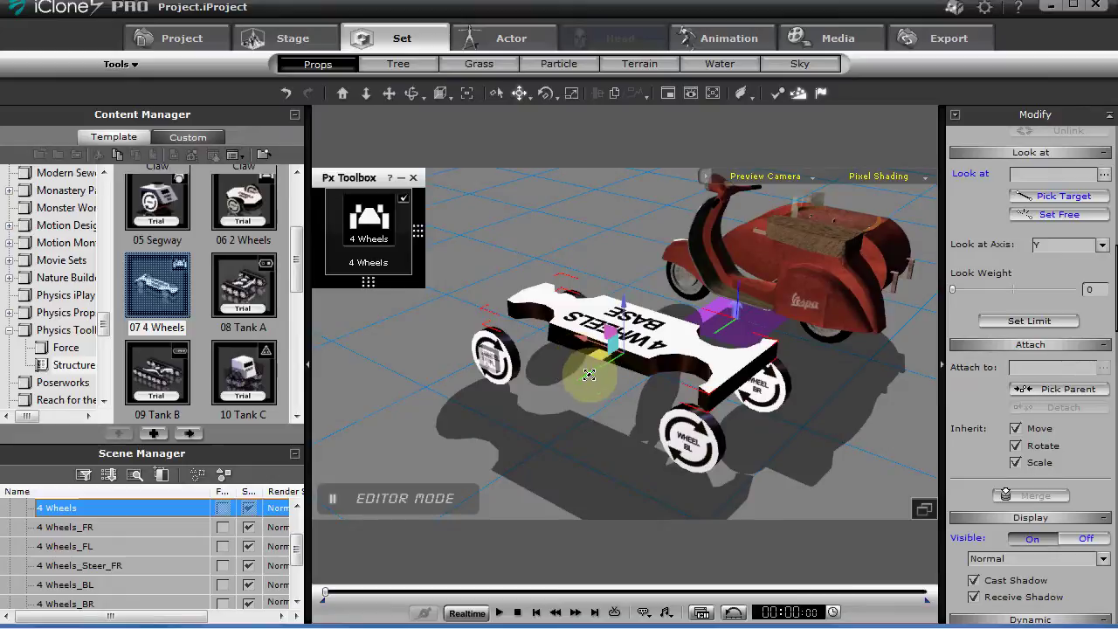
pyautogui.moveTo(589, 373); pyautogui.dragTo(711, 318)
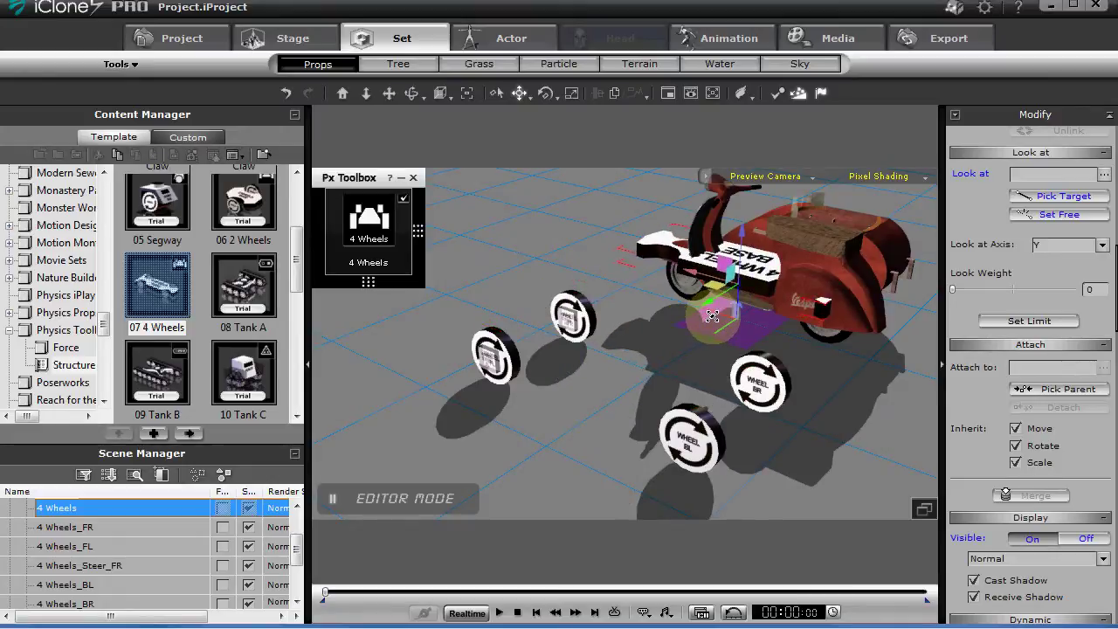
pyautogui.moveTo(627, 367); pyautogui.dragTo(731, 350, button='right')
pyautogui.moveTo(710, 319)
pyautogui.mouseDown()
pyautogui.moveTo(673, 284)
pyautogui.moveTo(704, 288)
pyautogui.mouseUp()
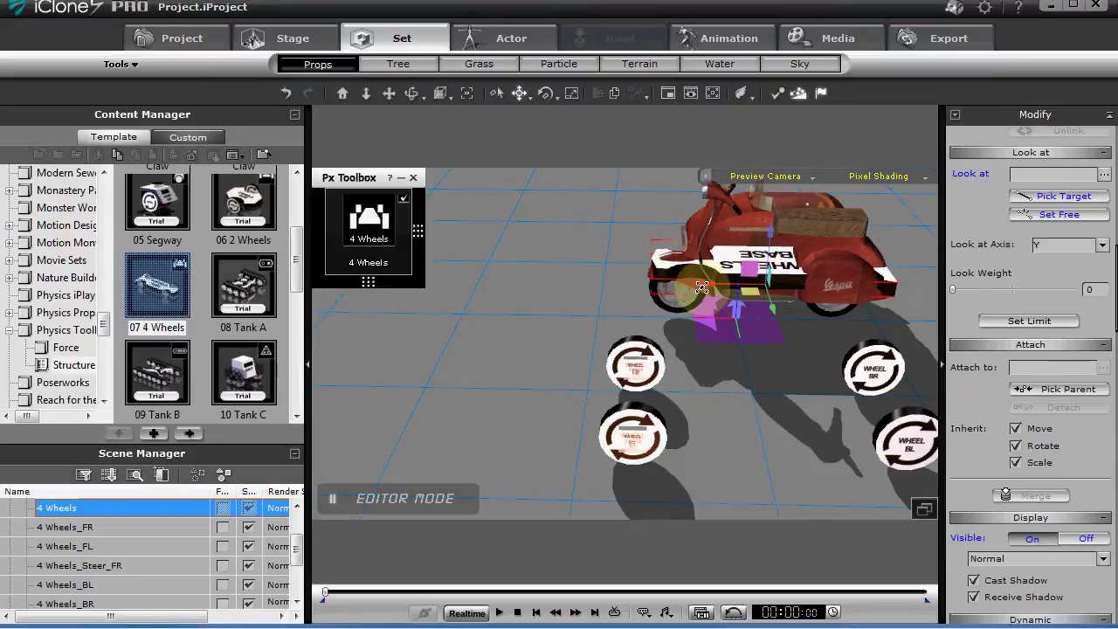
pyautogui.moveTo(702, 288); pyautogui.dragTo(585, 403, button='right')
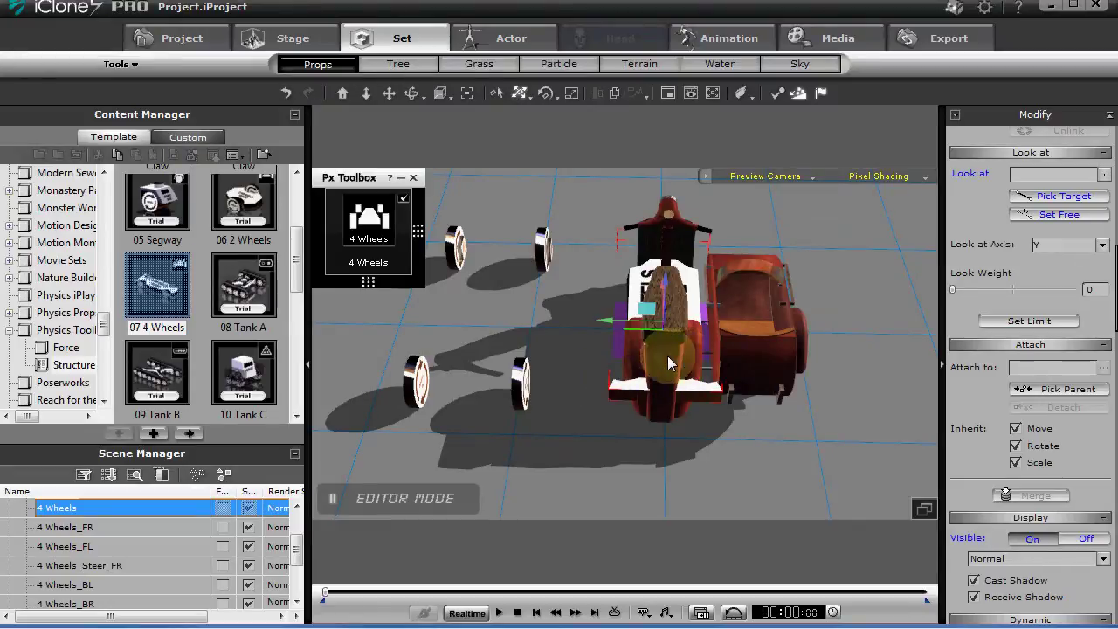
# - Narrow the 4 Wheels base slightly to suit the scooter body and move it back over the detached wheels
pyautogui.moveTo(669, 364); pyautogui.dragTo(603, 317)
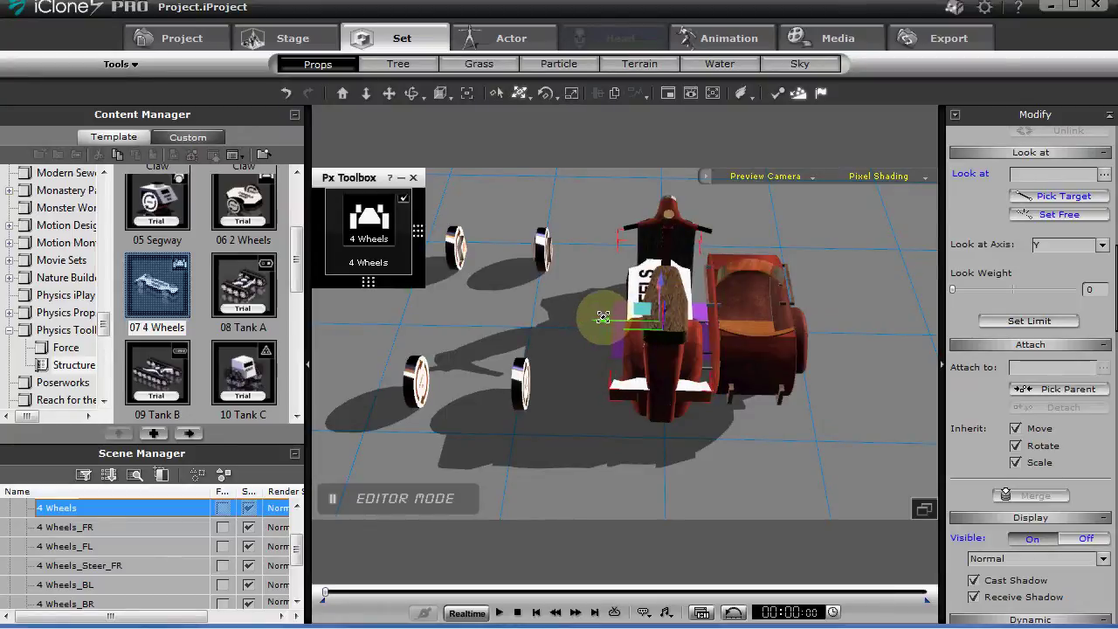
pyautogui.moveTo(637, 397); pyautogui.dragTo(647, 348, button='right')
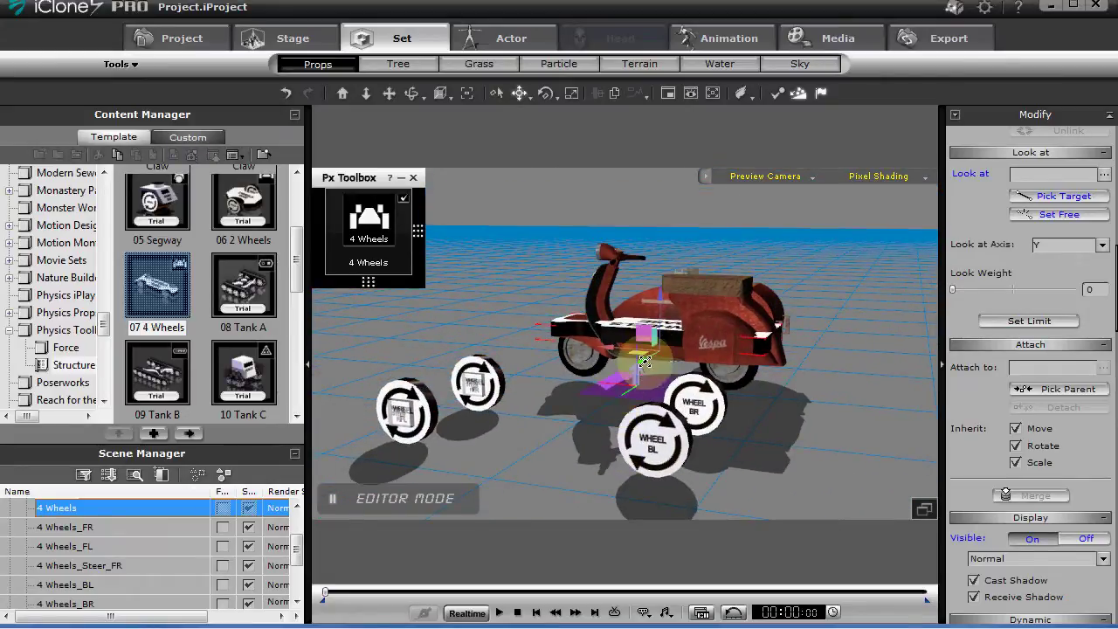
pyautogui.moveTo(644, 361); pyautogui.dragTo(541, 404)
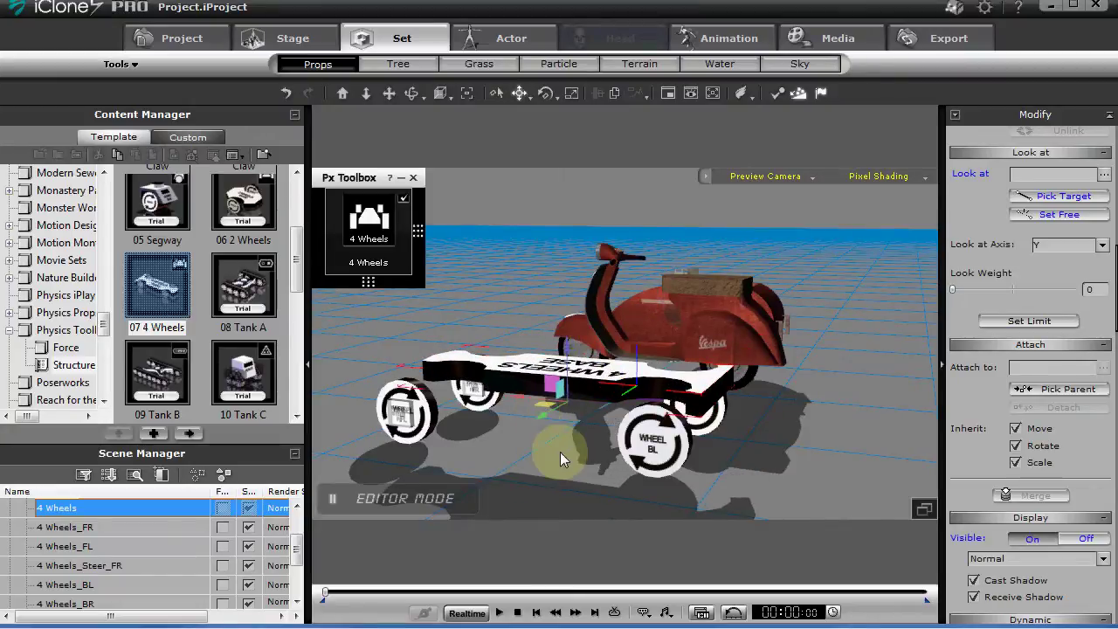
pyautogui.moveTo(560, 451); pyautogui.dragTo(535, 395, button='right')
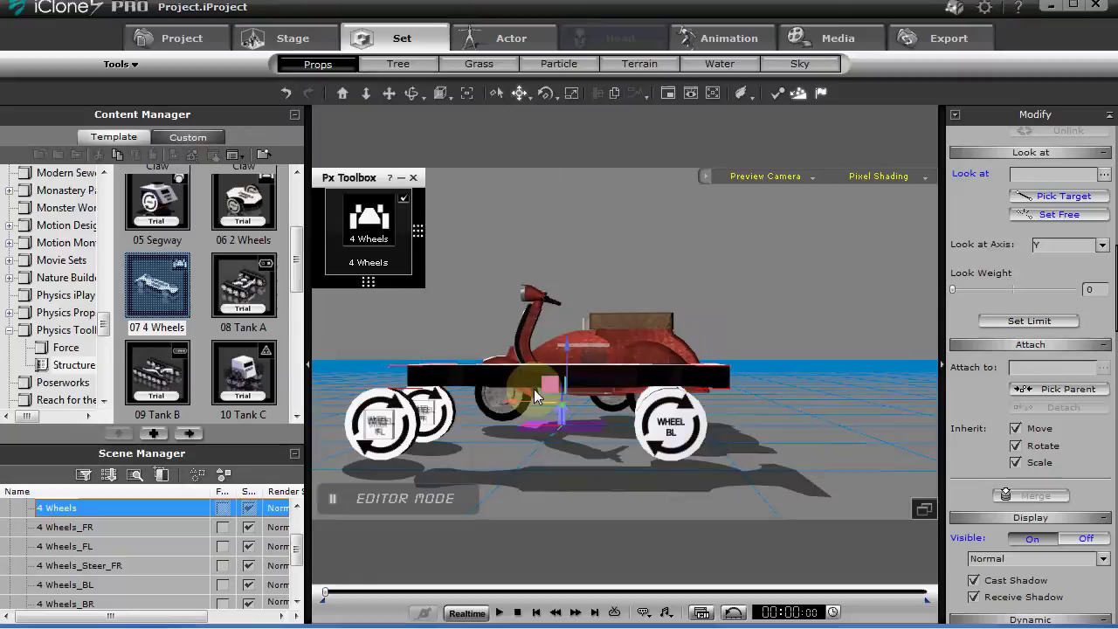
# - Select the front right and left wheels with both steering parts and shift them backward along the length of the 4 Wheels base
pyautogui.click(568, 346)
pyautogui.moveTo(568, 346); pyautogui.dragTo(727, 398, button='right')
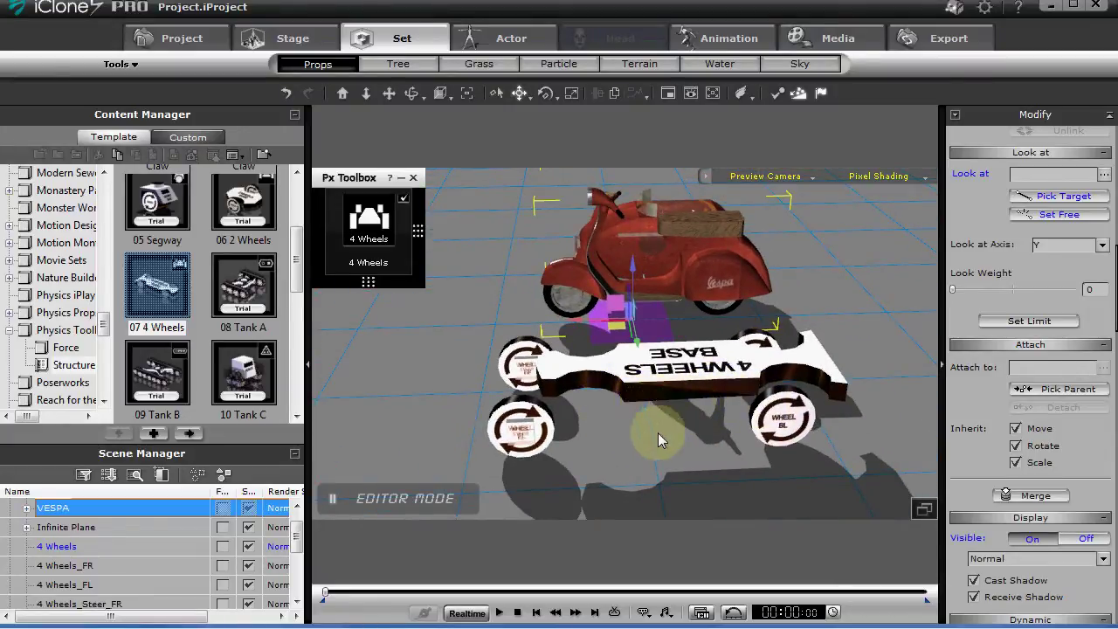
pyautogui.moveTo(658, 432); pyautogui.dragTo(555, 436, button='right')
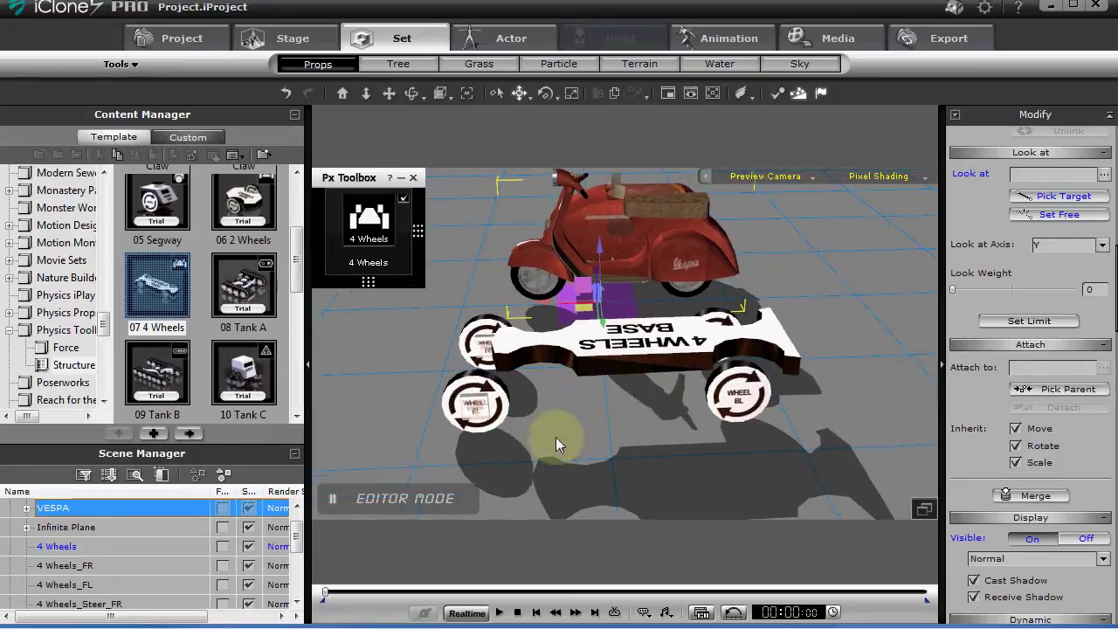
pyautogui.click(475, 415)
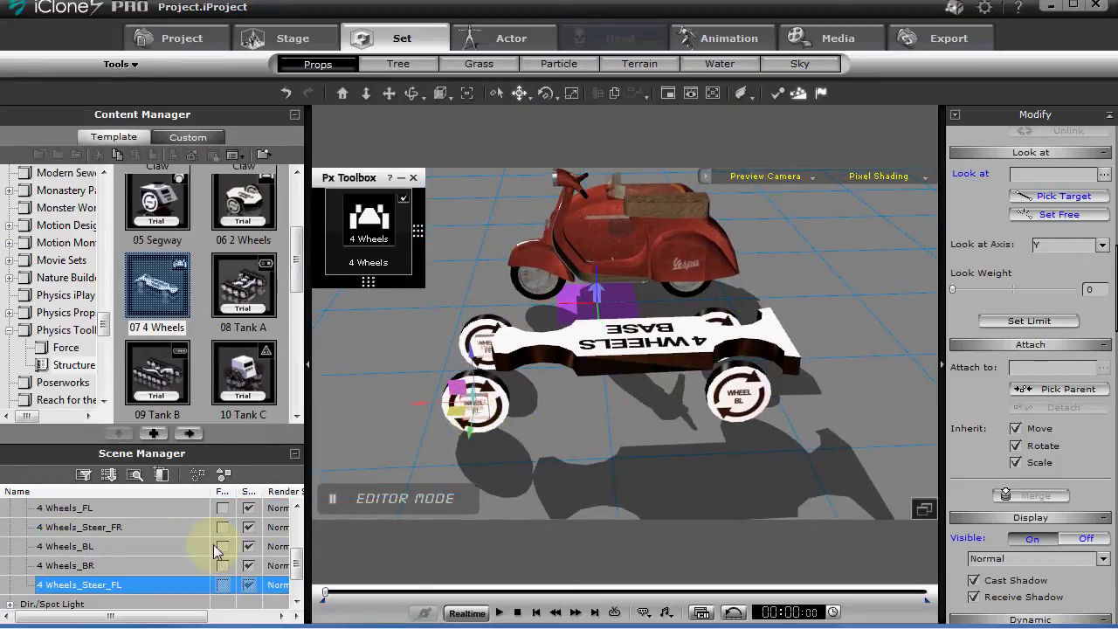
pyautogui.keyDown('ctrl'); pyautogui.click(121, 528); pyautogui.keyUp('ctrl')
pyautogui.keyDown('ctrl'); pyautogui.click(117, 510); pyautogui.keyUp('ctrl')
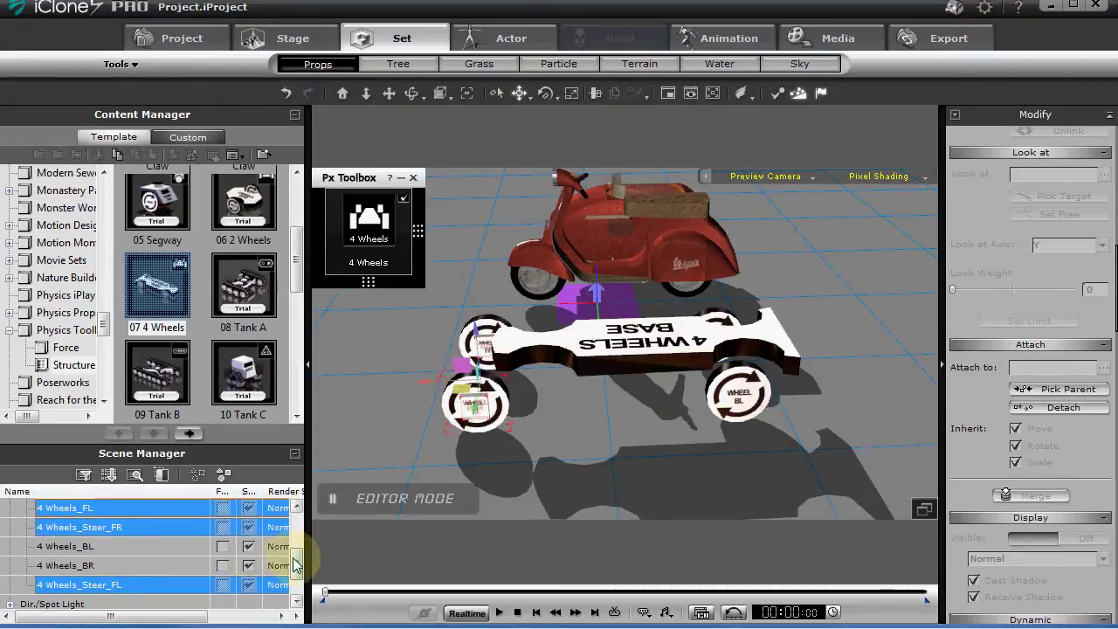
pyautogui.scroll(1, 295, 563)
pyautogui.keyDown('ctrl'); pyautogui.click(107, 512); pyautogui.keyUp('ctrl')
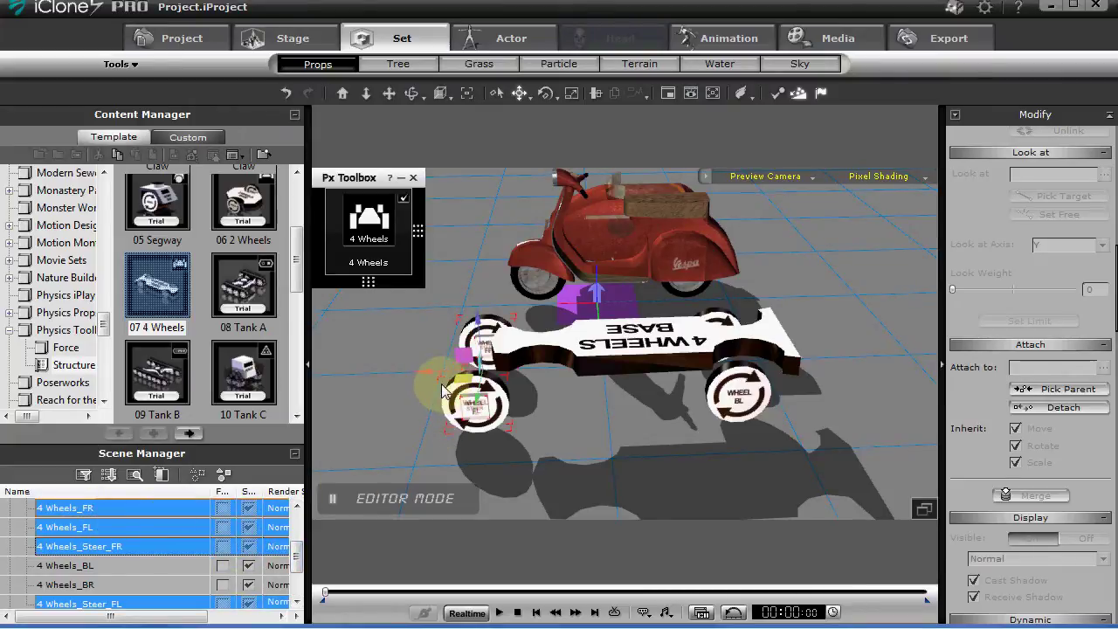
pyautogui.moveTo(427, 371); pyautogui.dragTo(485, 373)
# - Compare the front wheel group with the scooter's front wheel and shift it sideways until the front left wheel sits centred beneath the base
pyautogui.moveTo(450, 433); pyautogui.dragTo(789, 481, button='right')
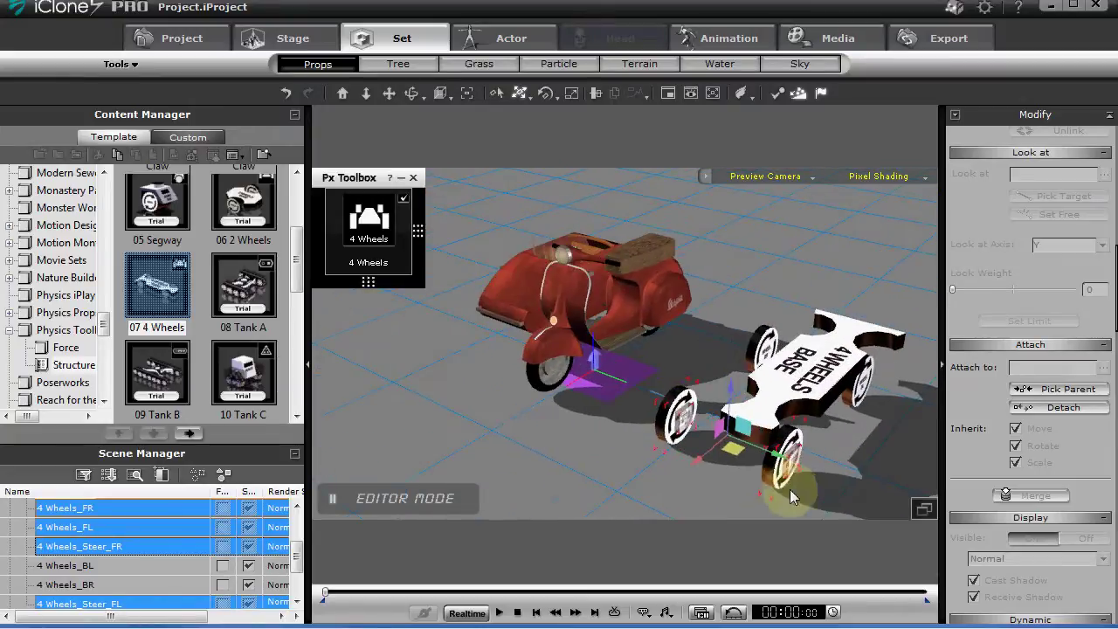
pyautogui.moveTo(774, 451); pyautogui.dragTo(549, 390)
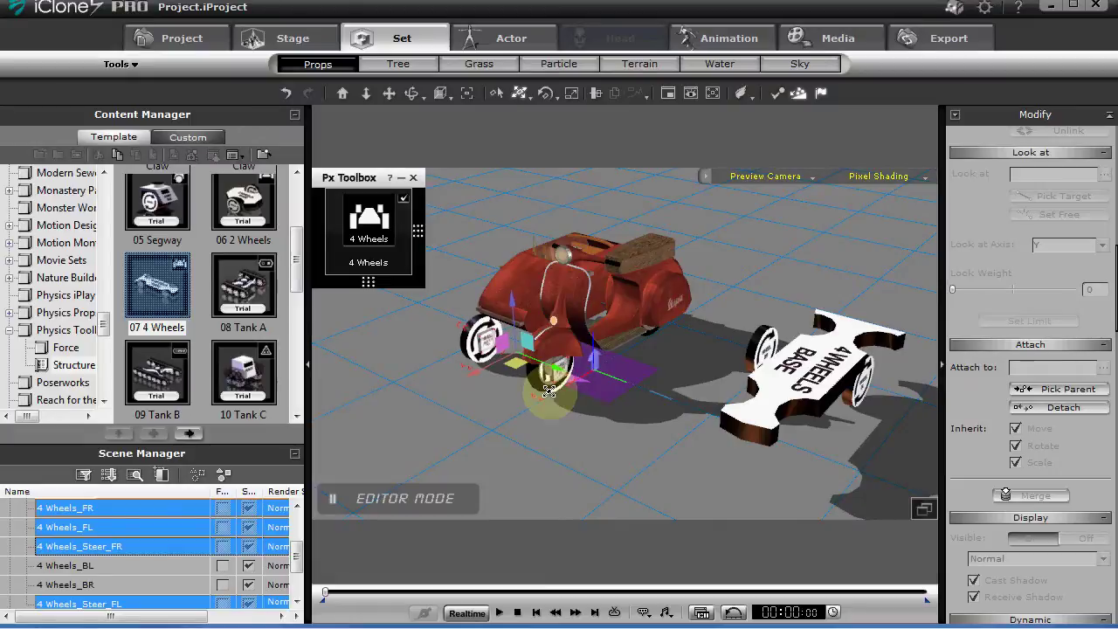
pyautogui.moveTo(549, 390); pyautogui.dragTo(624, 437, button='right')
pyautogui.moveTo(642, 439); pyautogui.dragTo(755, 409)
pyautogui.moveTo(756, 409); pyautogui.dragTo(736, 426, button='right')
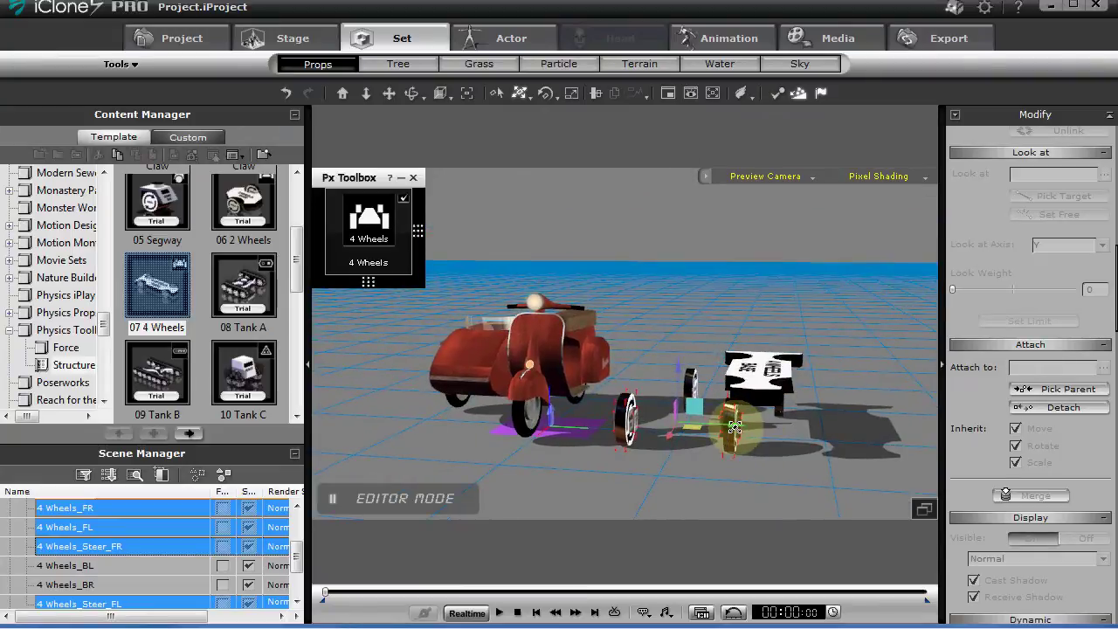
pyautogui.moveTo(735, 426); pyautogui.dragTo(761, 429)
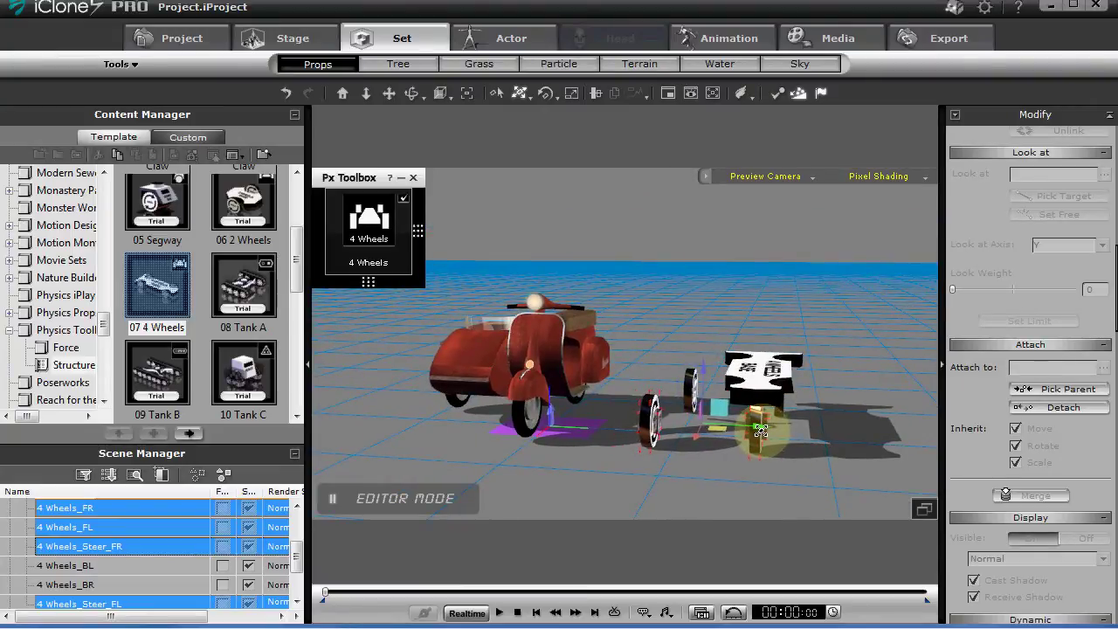
# - Move the 4 Wheels_BL wheel sideways to the centre of the base, in line with the front left wheel
pyautogui.moveTo(762, 430); pyautogui.dragTo(449, 472, button='right')
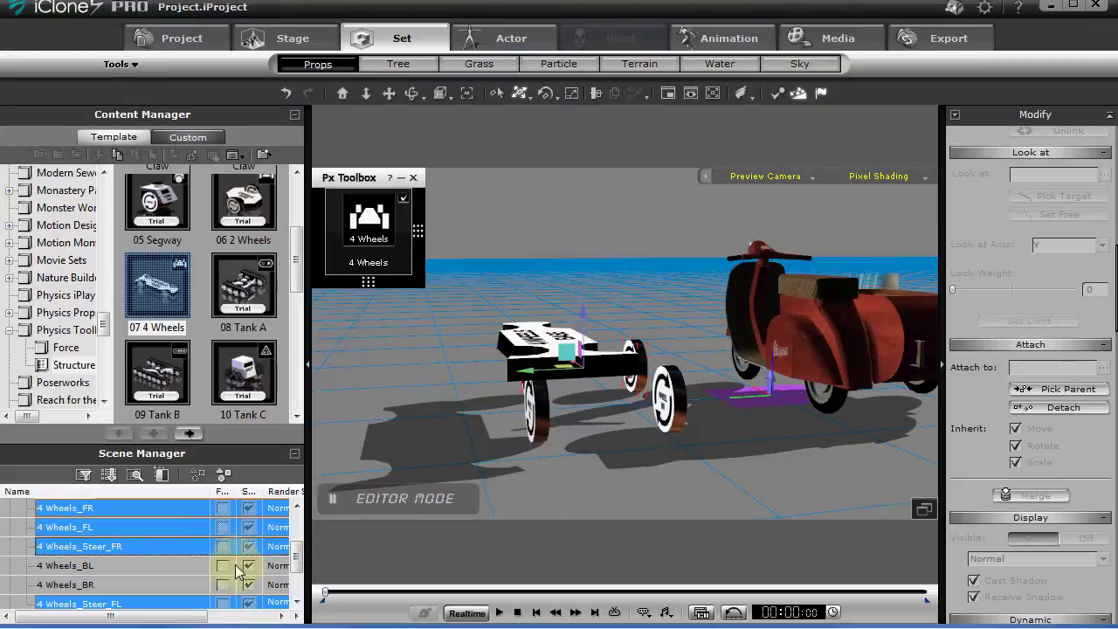
pyautogui.click(163, 566)
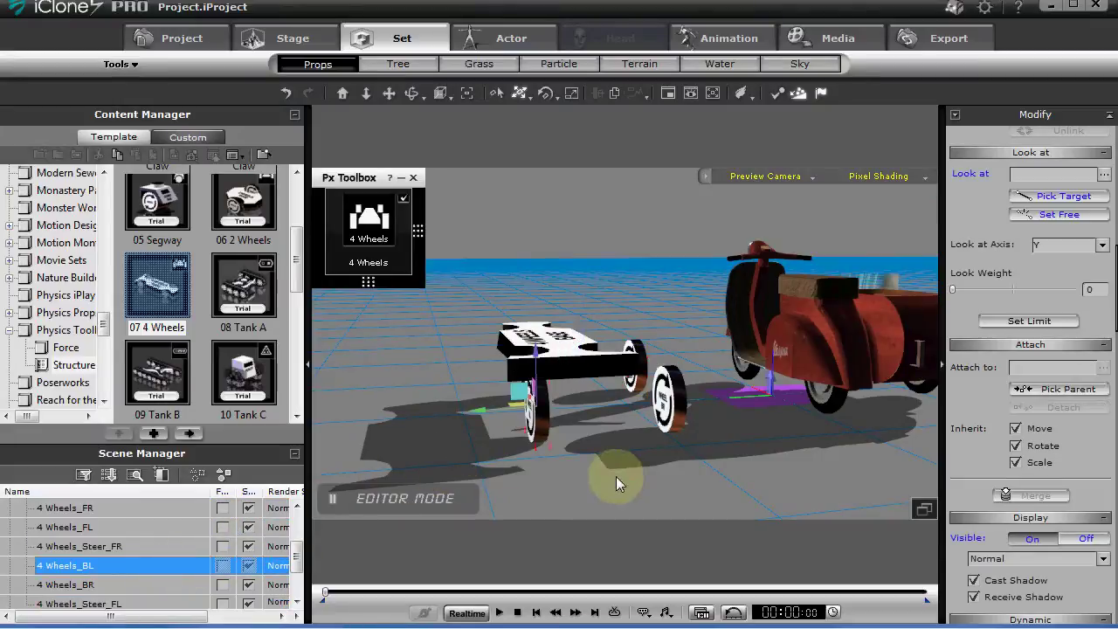
pyautogui.moveTo(616, 477); pyautogui.dragTo(503, 507, button='right')
pyautogui.moveTo(485, 404); pyautogui.dragTo(511, 407)
pyautogui.moveTo(513, 414)
pyautogui.mouseDown(button='right')
pyautogui.moveTo(679, 480)
pyautogui.moveTo(721, 474)
pyautogui.moveTo(434, 449)
pyautogui.moveTo(562, 449)
pyautogui.moveTo(562, 435)
pyautogui.moveTo(513, 408)
pyautogui.mouseUp(button='right')
pyautogui.moveTo(513, 408); pyautogui.dragTo(511, 409)
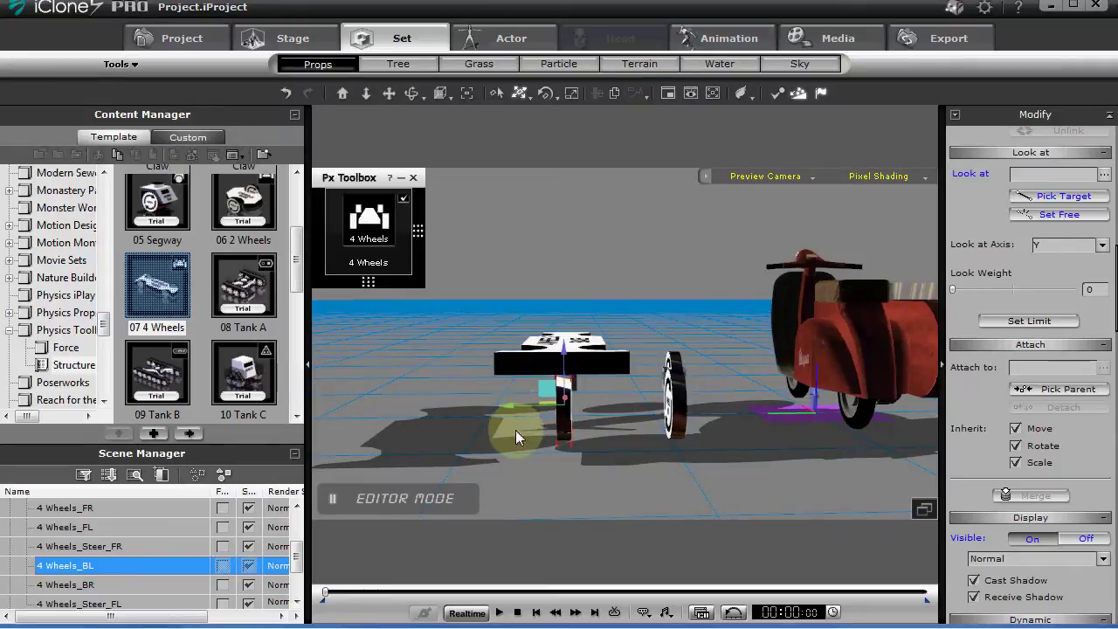
# - Move the 4 Wheels_BR wheel forward to match the sidecar wheel's position and place it beside the base
pyautogui.moveTo(516, 430); pyautogui.dragTo(742, 470, button='right')
pyautogui.click(699, 446)
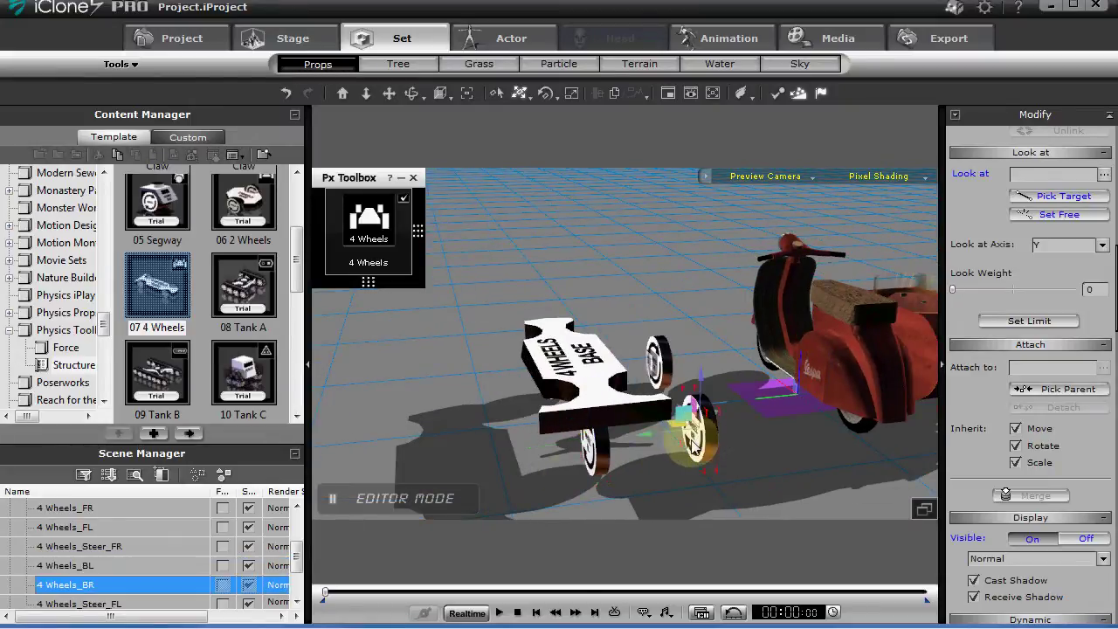
pyautogui.moveTo(524, 489); pyautogui.dragTo(475, 380, button='right')
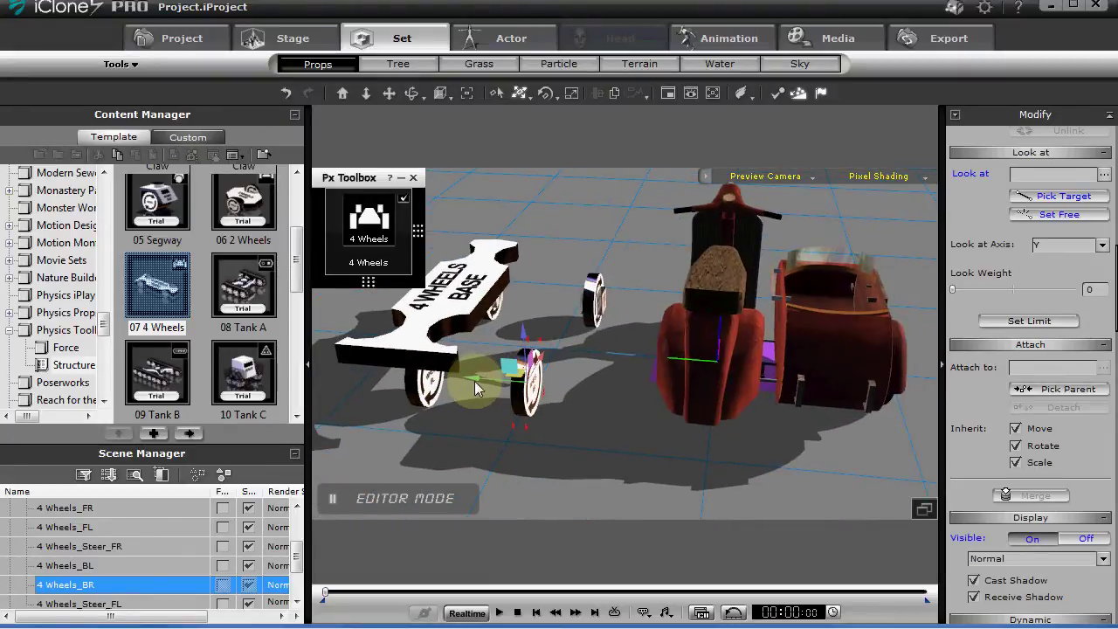
pyautogui.moveTo(798, 407); pyautogui.dragTo(728, 403, button='right')
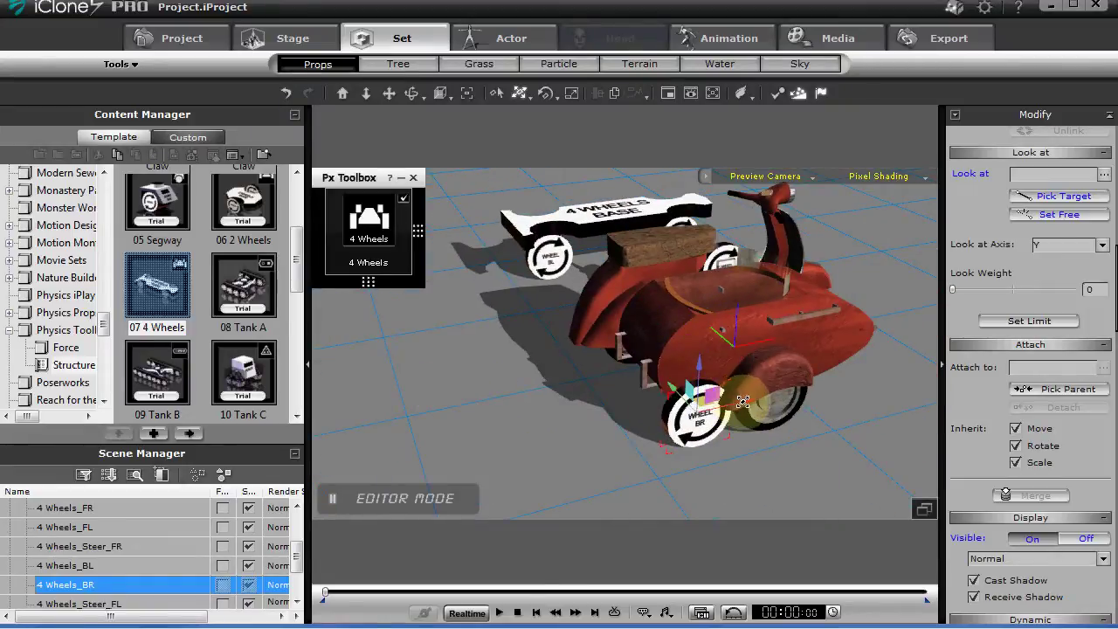
pyautogui.moveTo(742, 402); pyautogui.dragTo(799, 400)
pyautogui.moveTo(803, 400); pyautogui.dragTo(829, 371, button='right')
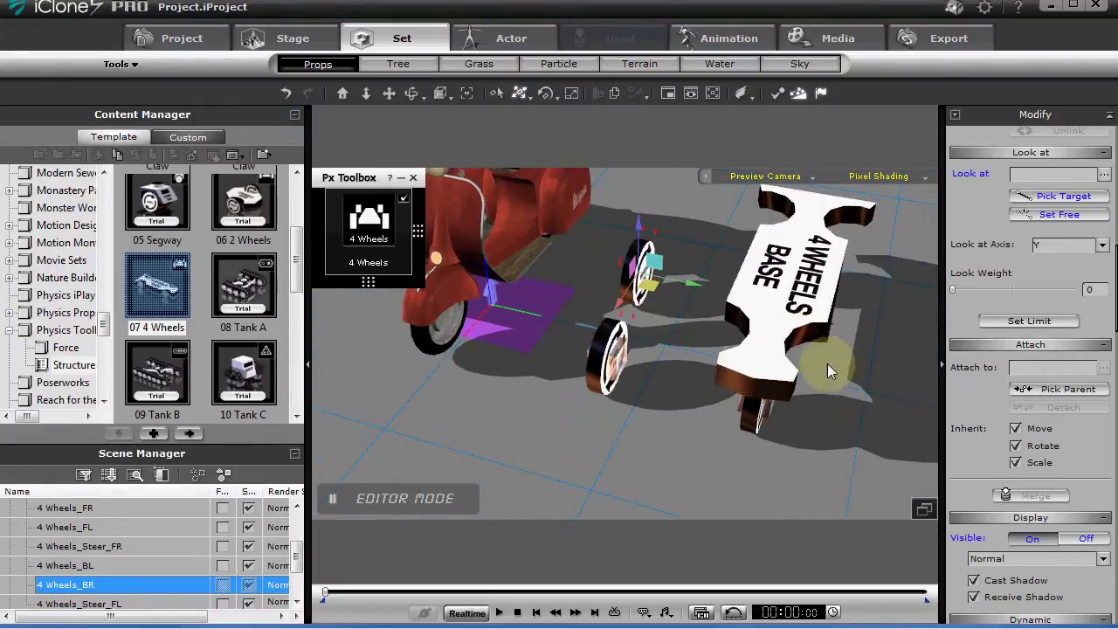
# - Select 4 Wheels_FR with its steering part and move them sideways close beside the front left wheel under the base
pyautogui.click(611, 365)
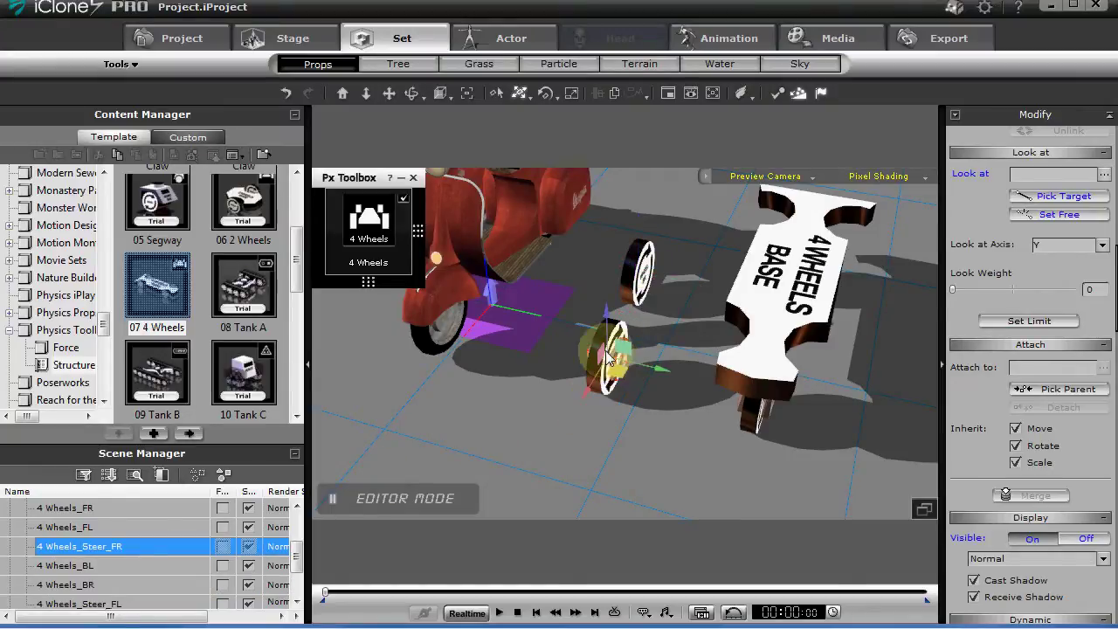
pyautogui.keyDown('ctrl'); pyautogui.click(609, 356); pyautogui.keyUp('ctrl')
pyautogui.moveTo(602, 353); pyautogui.dragTo(746, 388)
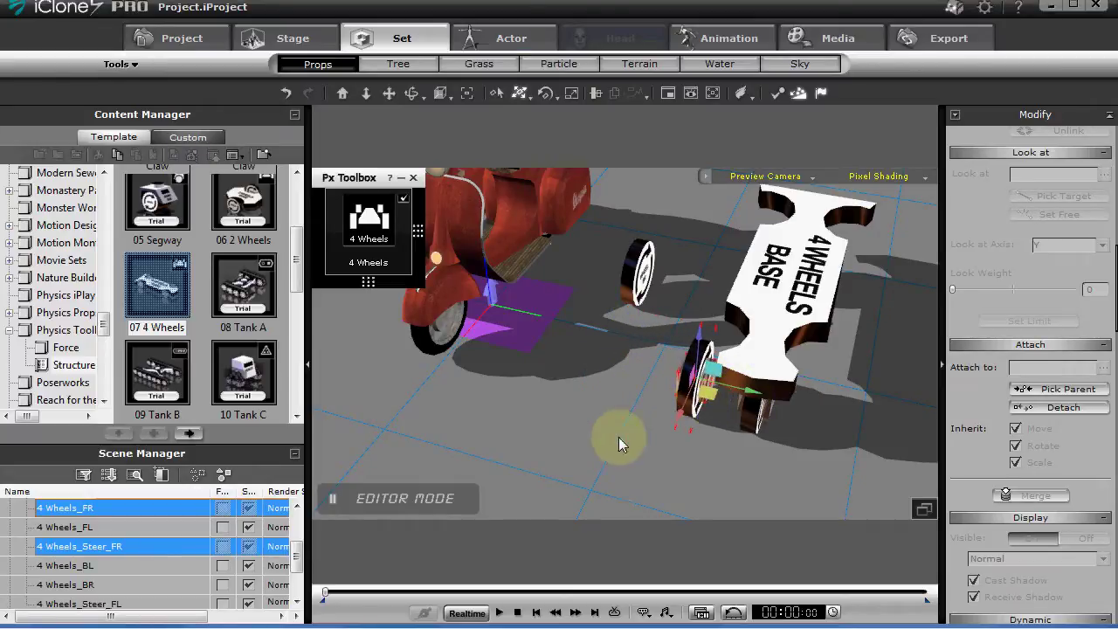
pyautogui.moveTo(619, 436); pyautogui.dragTo(681, 345, button='right')
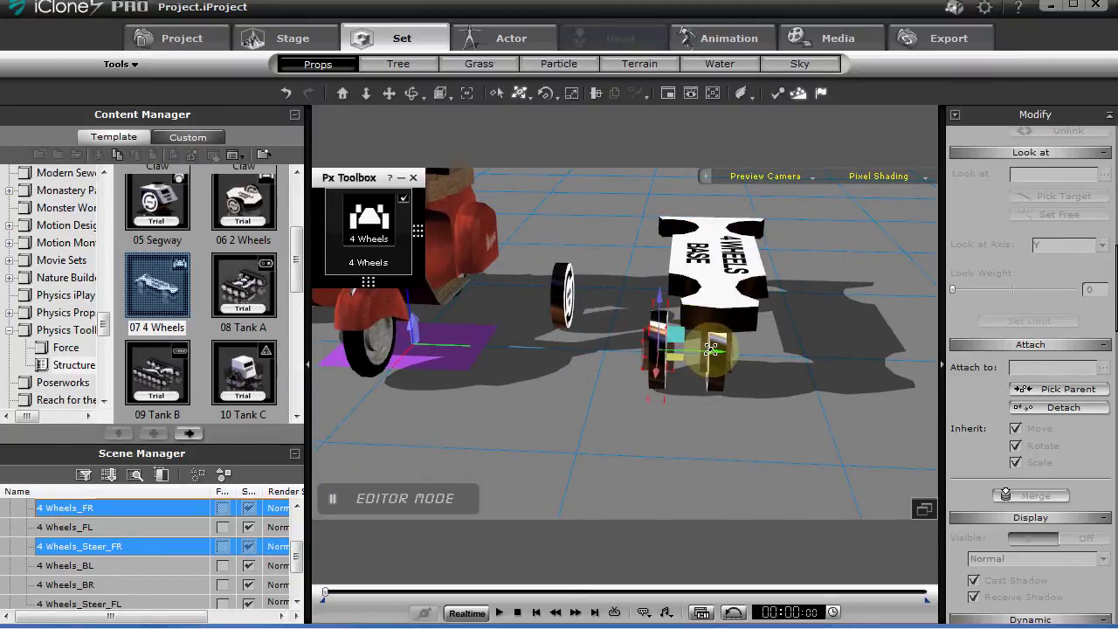
pyautogui.moveTo(713, 349); pyautogui.dragTo(648, 416, button='right')
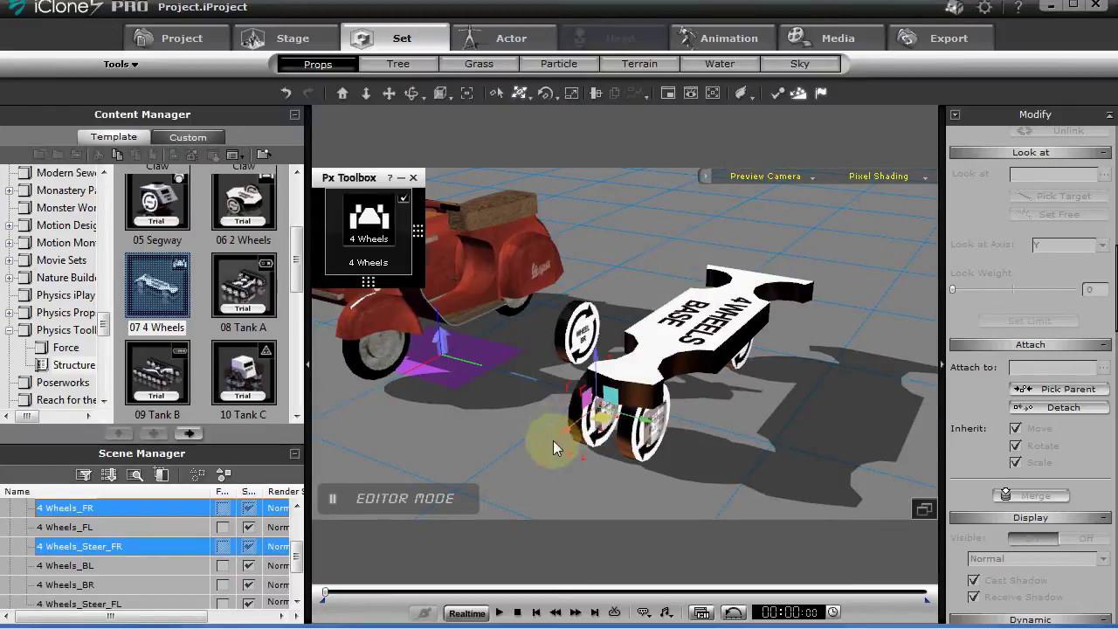
pyautogui.moveTo(553, 440); pyautogui.dragTo(706, 416, button='right')
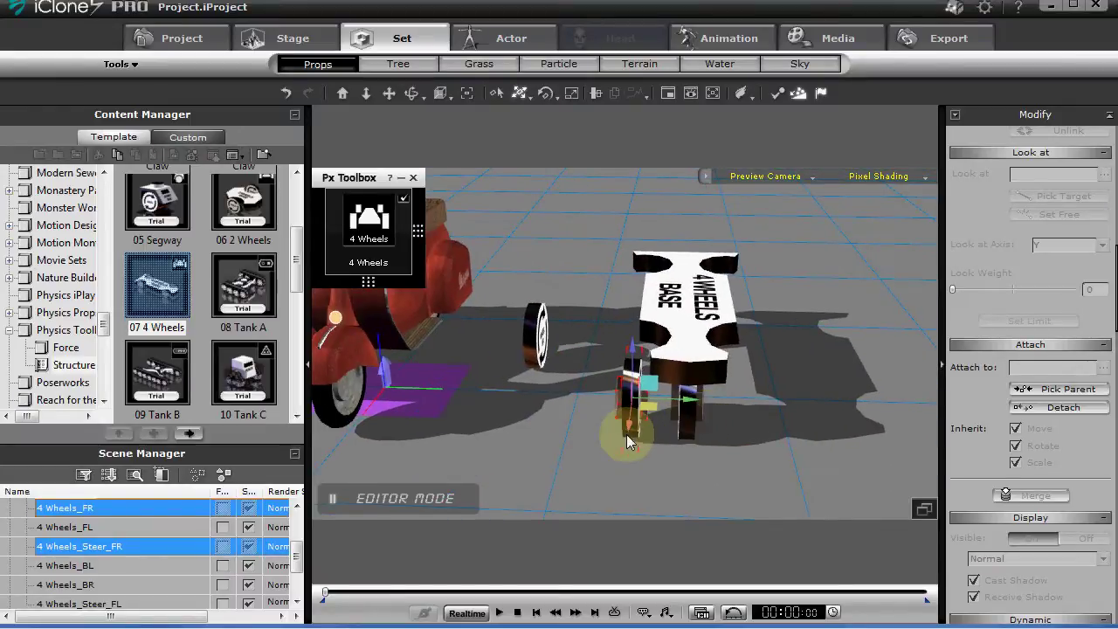
pyautogui.moveTo(626, 434); pyautogui.dragTo(576, 433, button='right')
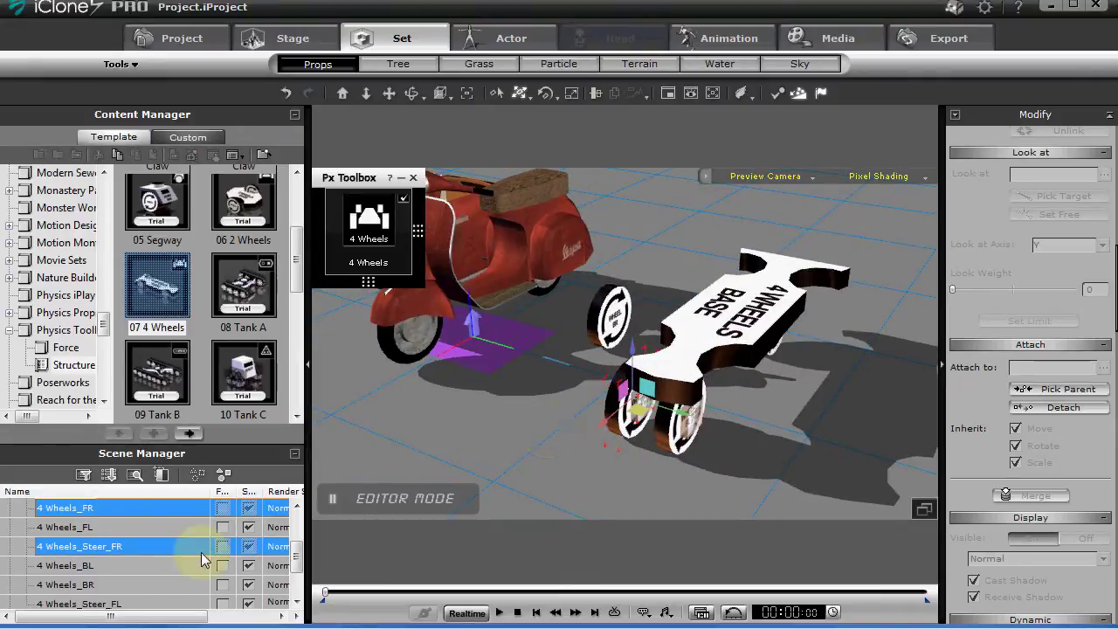
# - Select all four wheels and both steering parts and attach them to the 4 Wheels base
pyautogui.scroll(1, 297, 552)
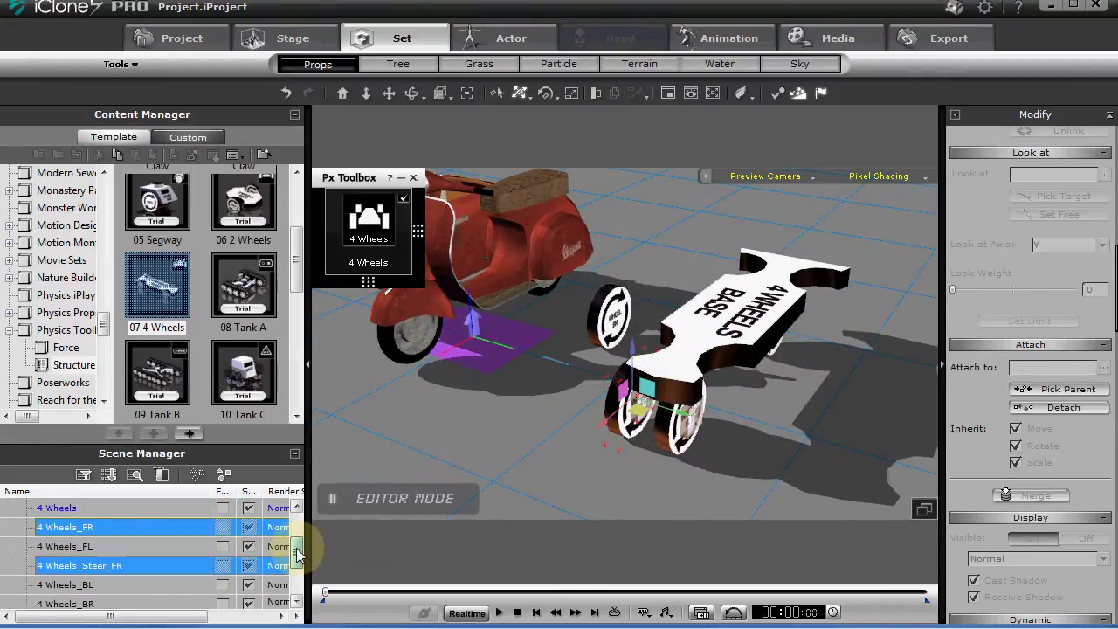
pyautogui.keyDown('ctrl'); pyautogui.click(154, 547); pyautogui.keyUp('ctrl')
pyautogui.scroll(-2, 296, 565)
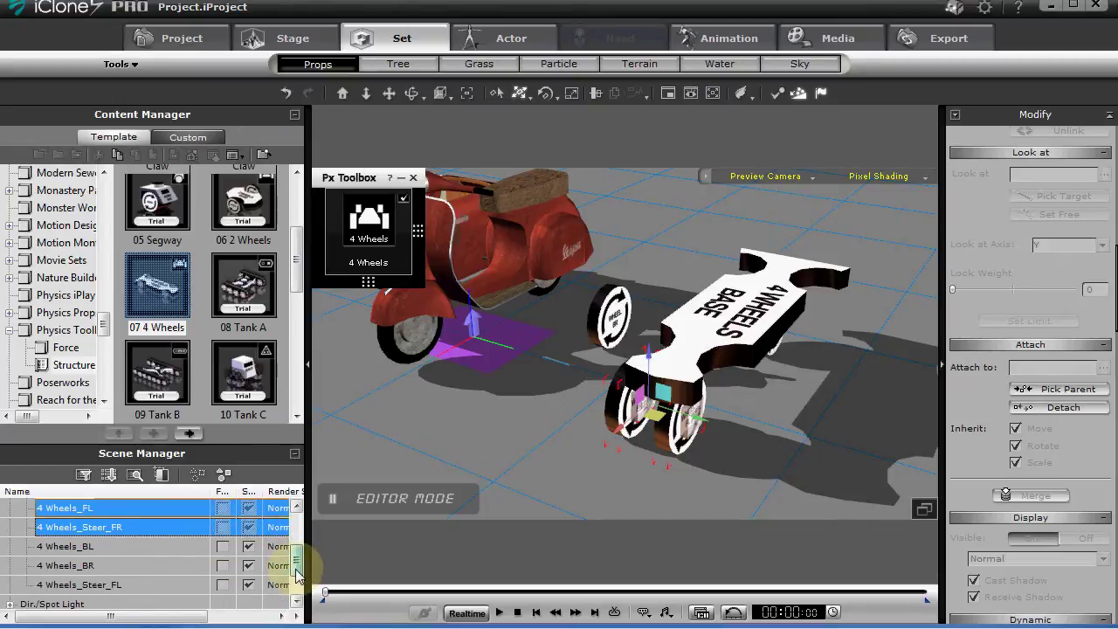
pyautogui.keyDown('ctrl'); pyautogui.click(152, 548); pyautogui.keyUp('ctrl')
pyautogui.keyDown('ctrl'); pyautogui.click(154, 566); pyautogui.keyUp('ctrl')
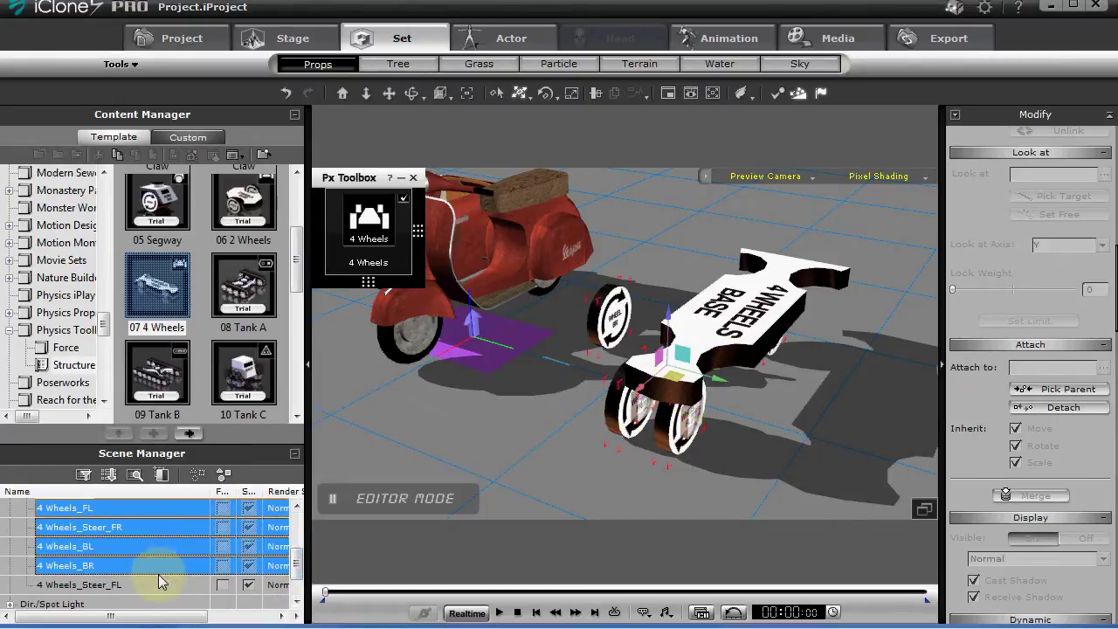
pyautogui.keyDown('ctrl'); pyautogui.click(162, 584); pyautogui.keyUp('ctrl')
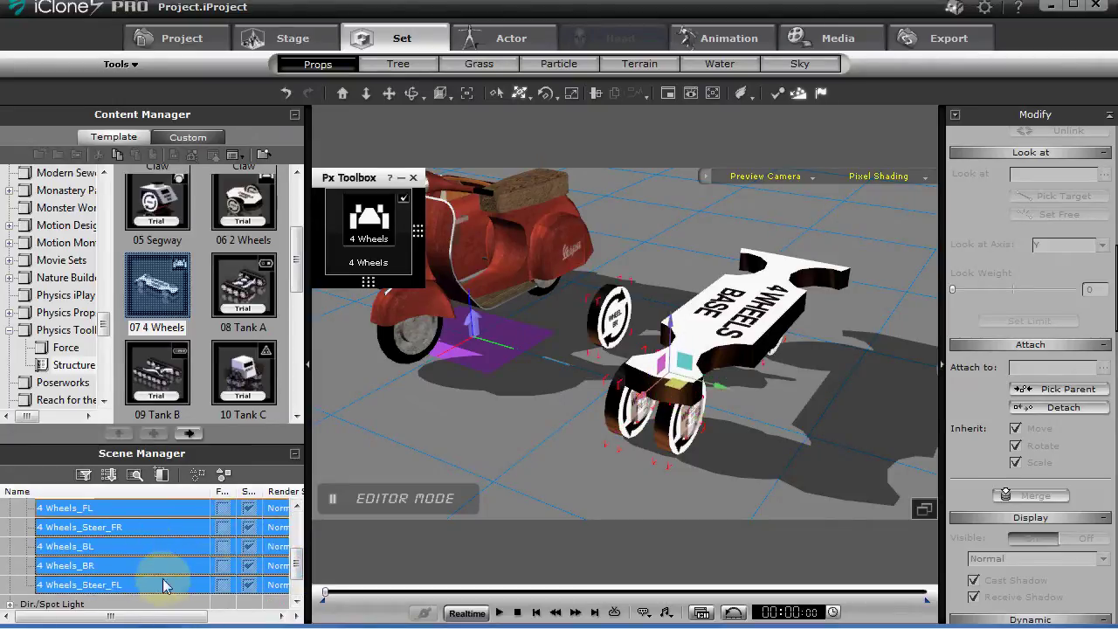
pyautogui.click(1067, 392)
pyautogui.click(856, 361)
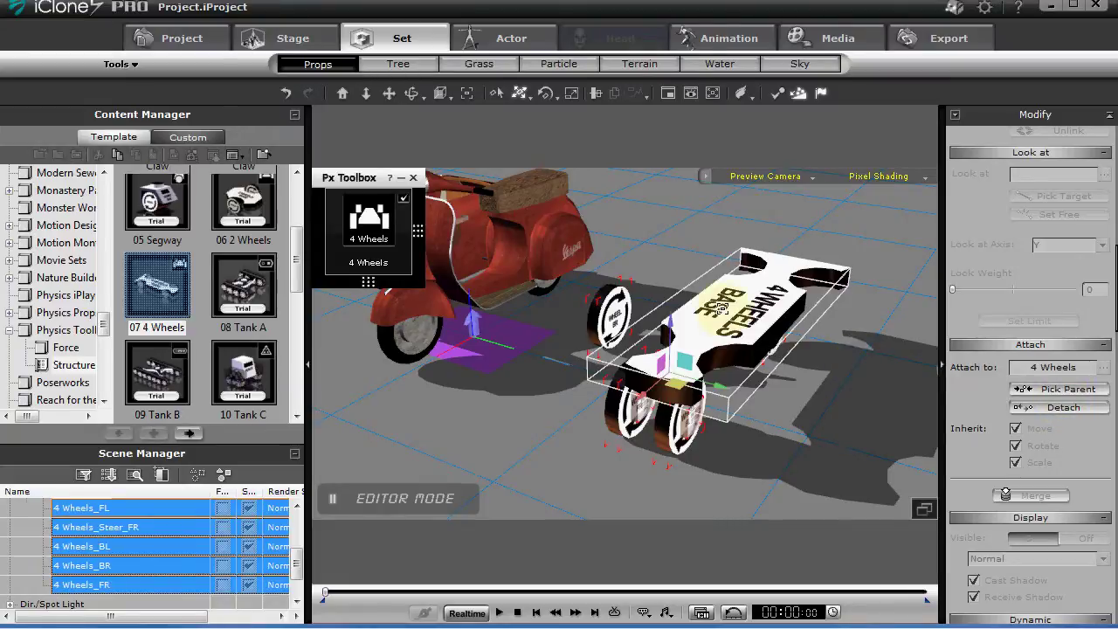
# - Test-drive the reattached 4 Wheels structure forward, steer it in both directions, and stop the simulation
pyautogui.moveTo(799, 349); pyautogui.dragTo(619, 358, button='right')
pyautogui.scroll(-5, 639, 366)
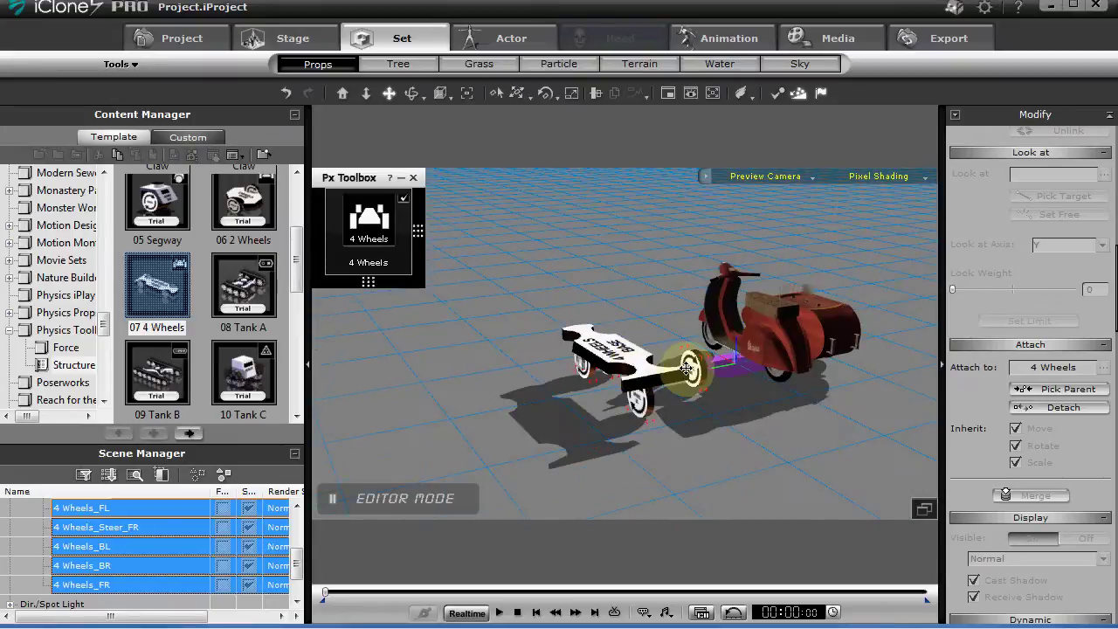
pyautogui.moveTo(690, 368); pyautogui.dragTo(553, 400, button='right')
pyautogui.moveTo(626, 396); pyautogui.dragTo(646, 430, button='middle')
pyautogui.moveTo(645, 430); pyautogui.dragTo(669, 428, button='right')
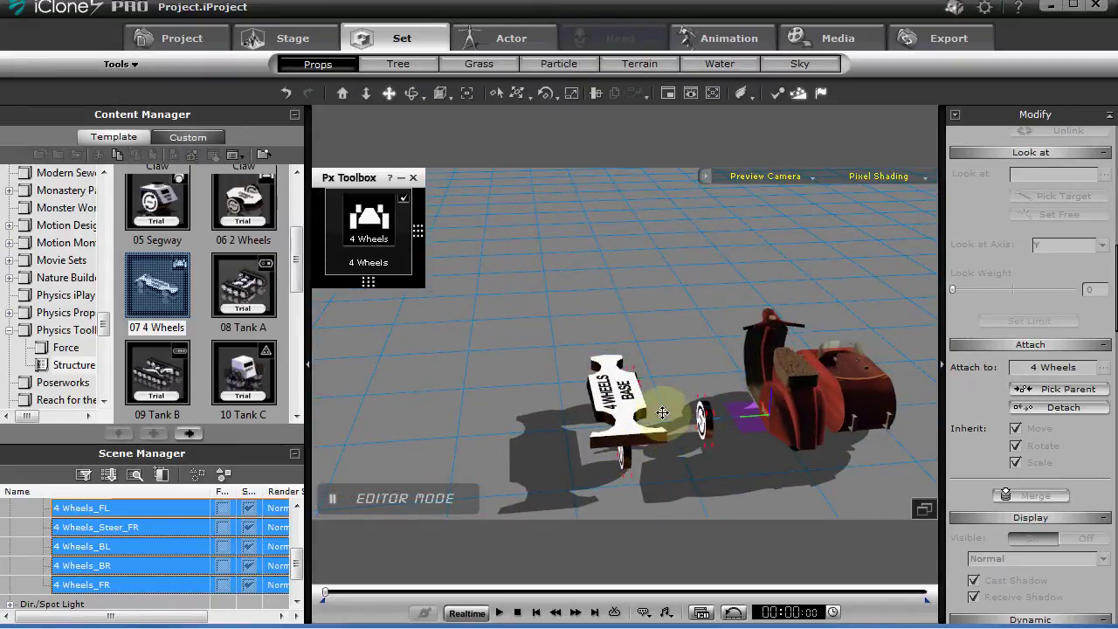
pyautogui.click(369, 262)
pyautogui.click(347, 257)
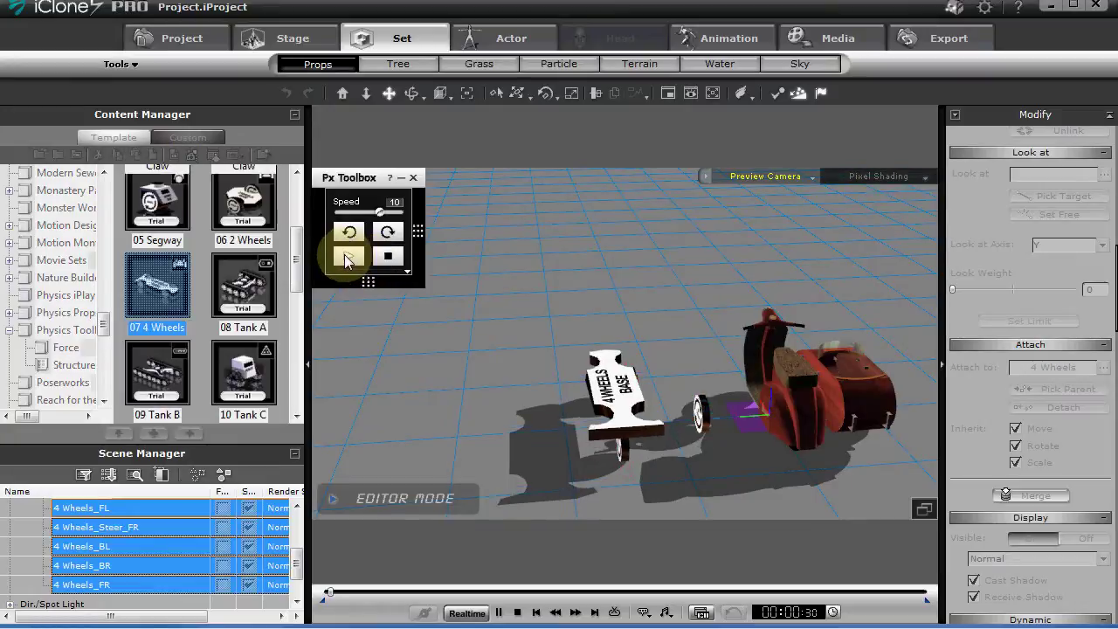
pyautogui.click(387, 233)
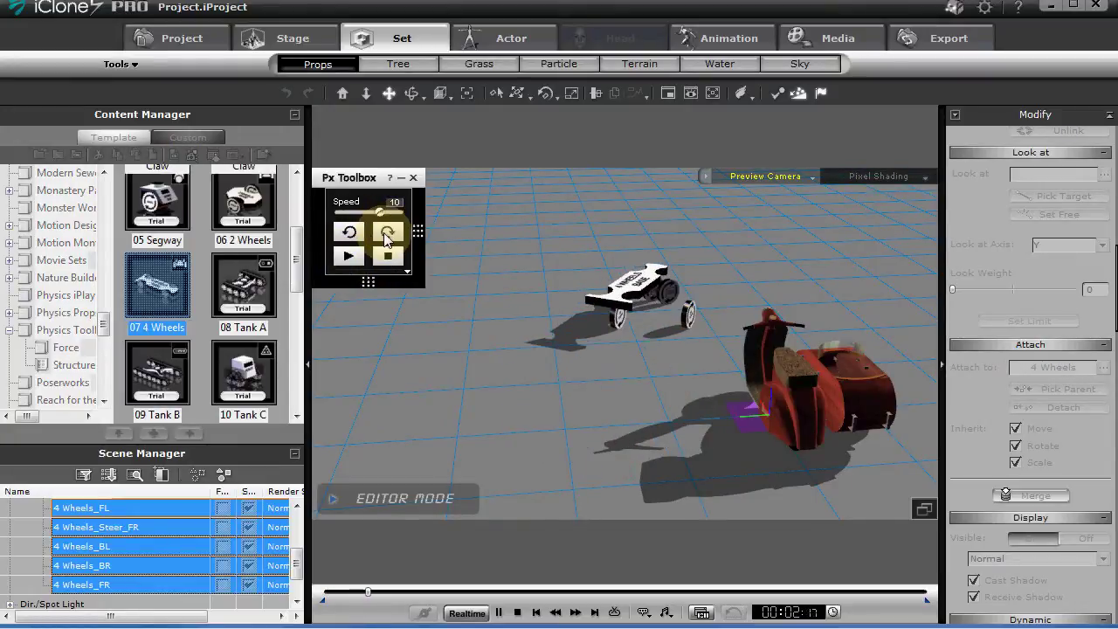
pyautogui.click(351, 235)
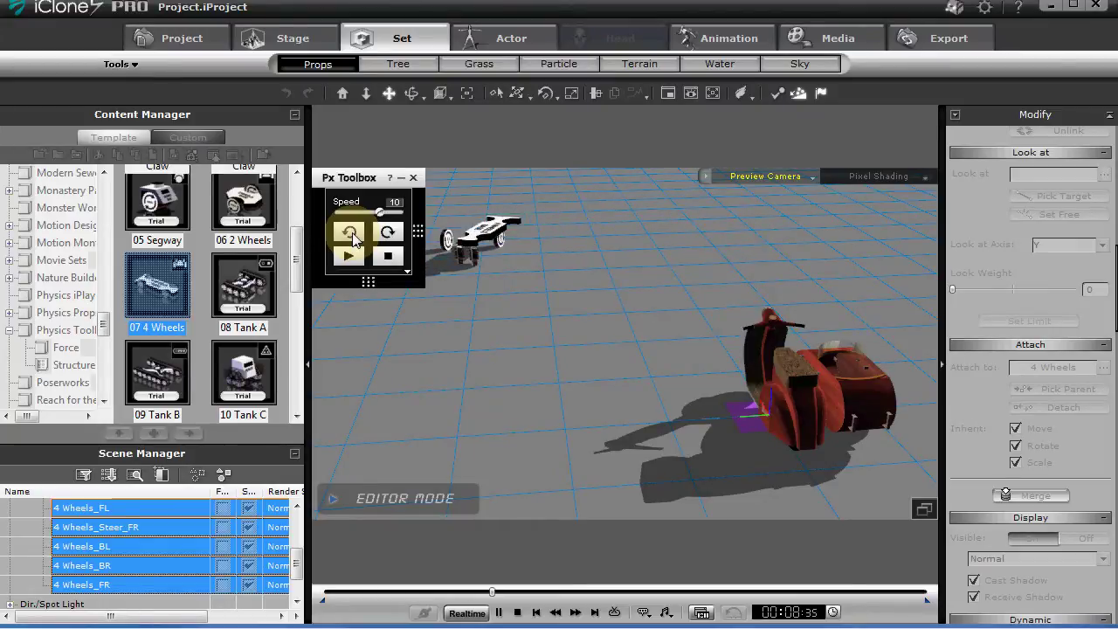
pyautogui.click(388, 234)
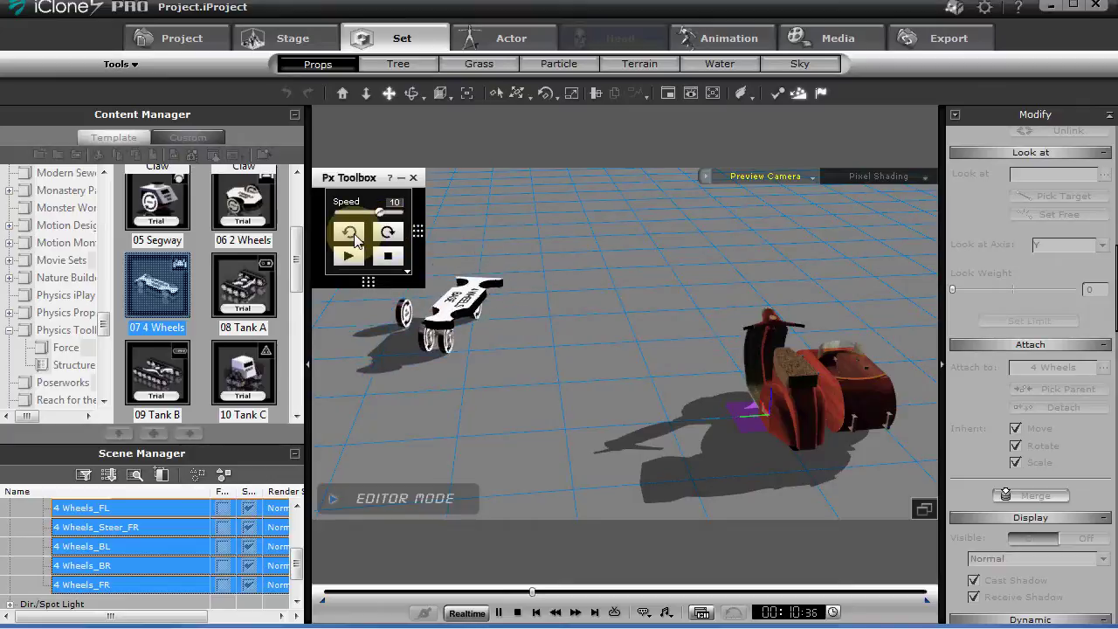
pyautogui.click(387, 256)
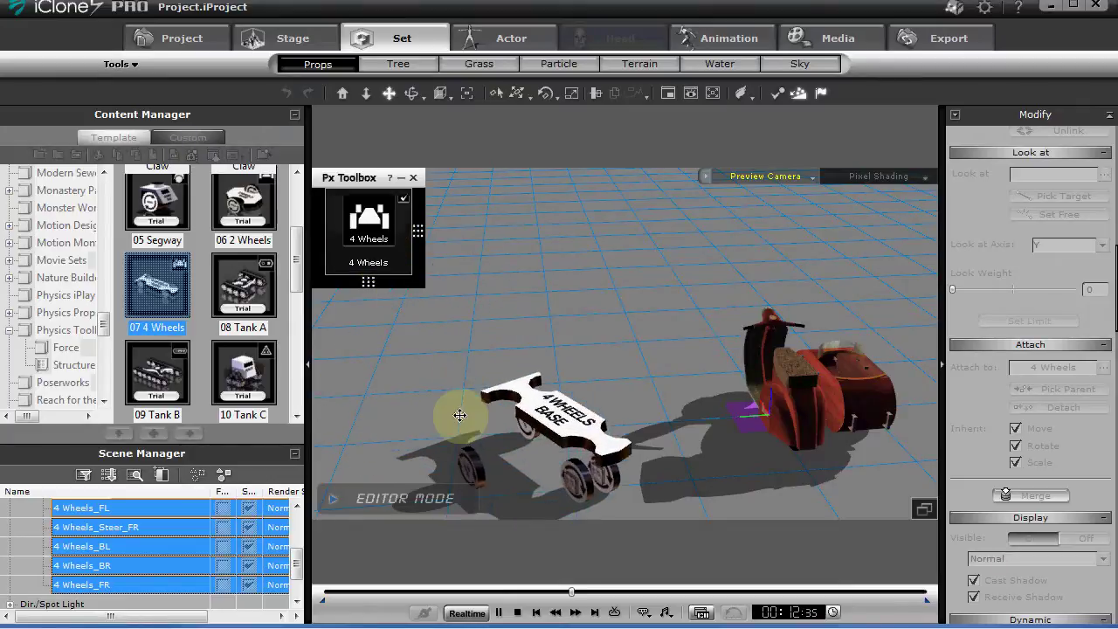
pyautogui.click(516, 613)
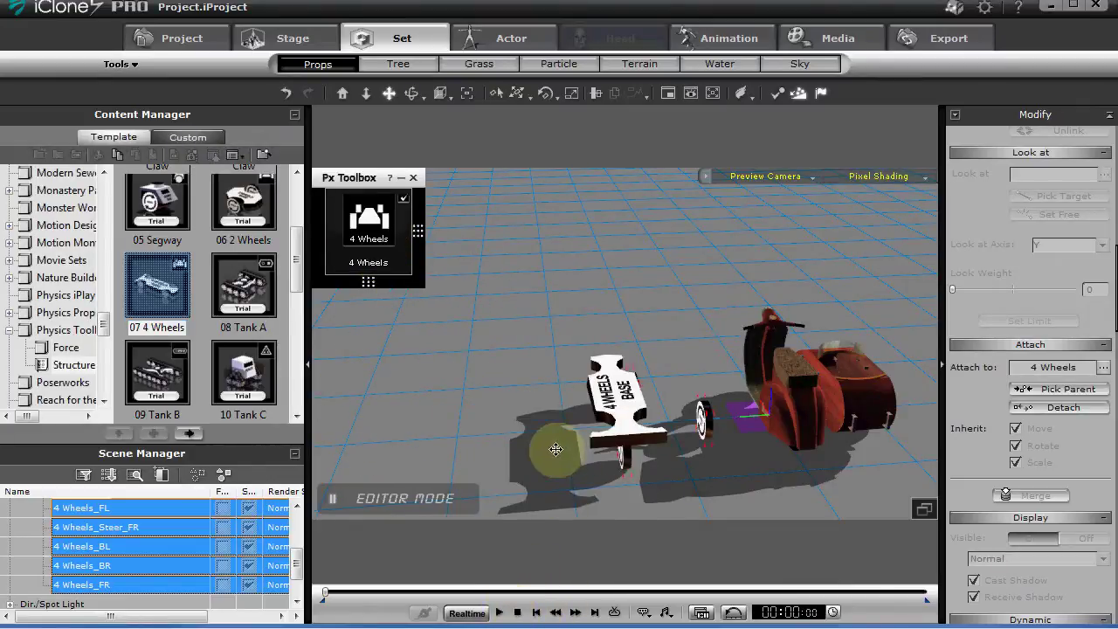
# - Expand the VESPA hierarchy down to VESPA FORK and detach VESPA FRONT WHEEL from its parent
pyautogui.moveTo(608, 418); pyautogui.dragTo(607, 375, button='right')
pyautogui.moveTo(730, 400); pyautogui.dragTo(624, 420)
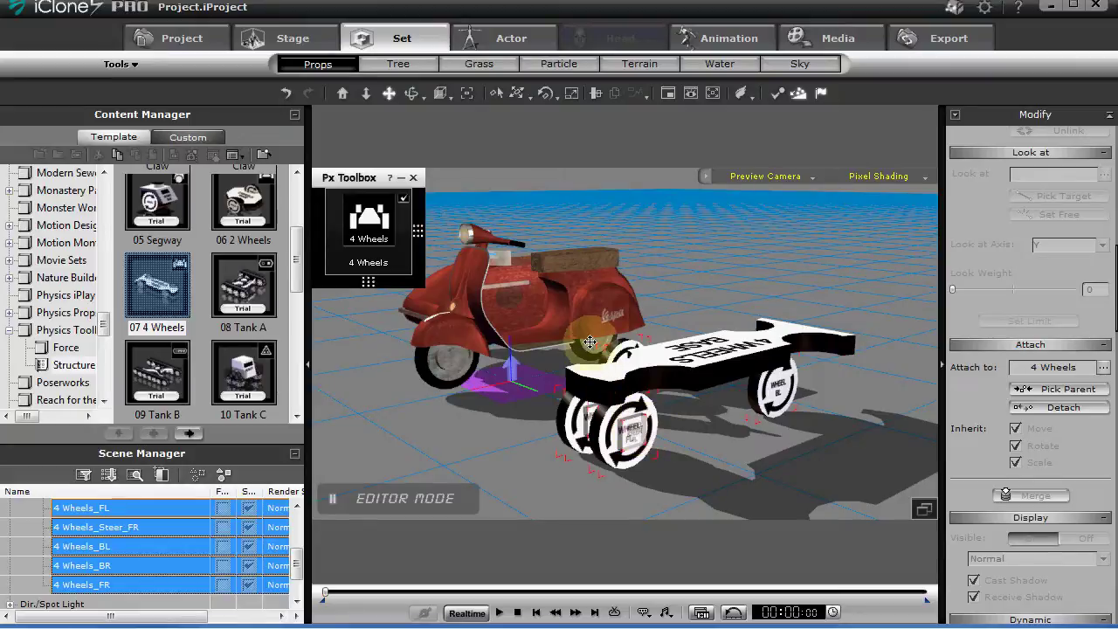
pyautogui.moveTo(764, 394); pyautogui.dragTo(568, 440)
pyautogui.moveTo(568, 439); pyautogui.dragTo(856, 449, button='right')
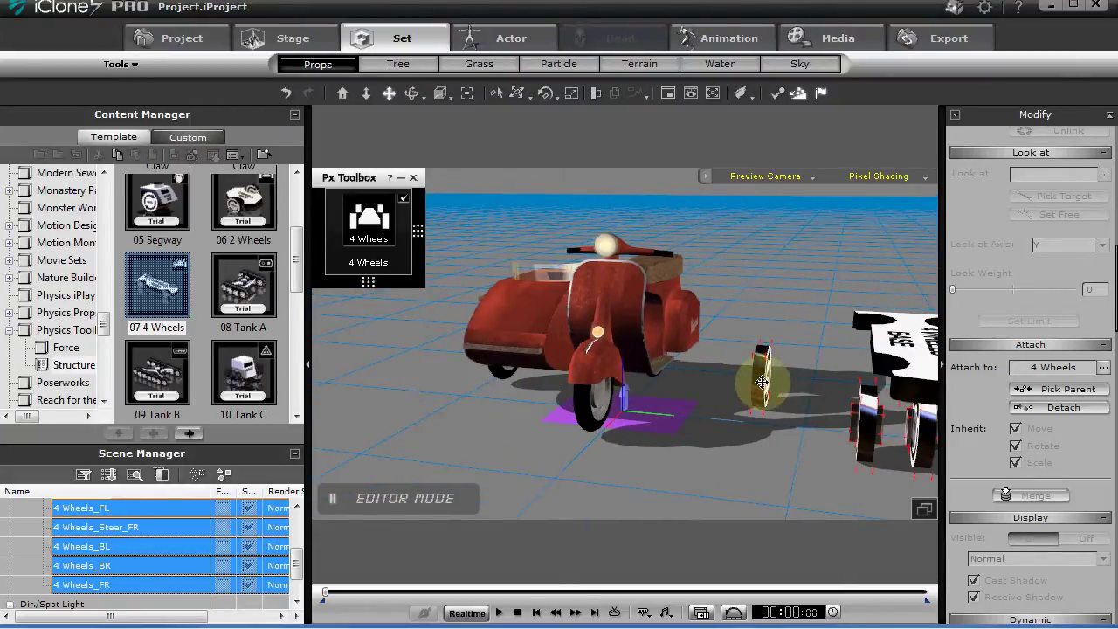
pyautogui.moveTo(756, 382); pyautogui.dragTo(586, 332, button='right')
pyautogui.click(576, 323)
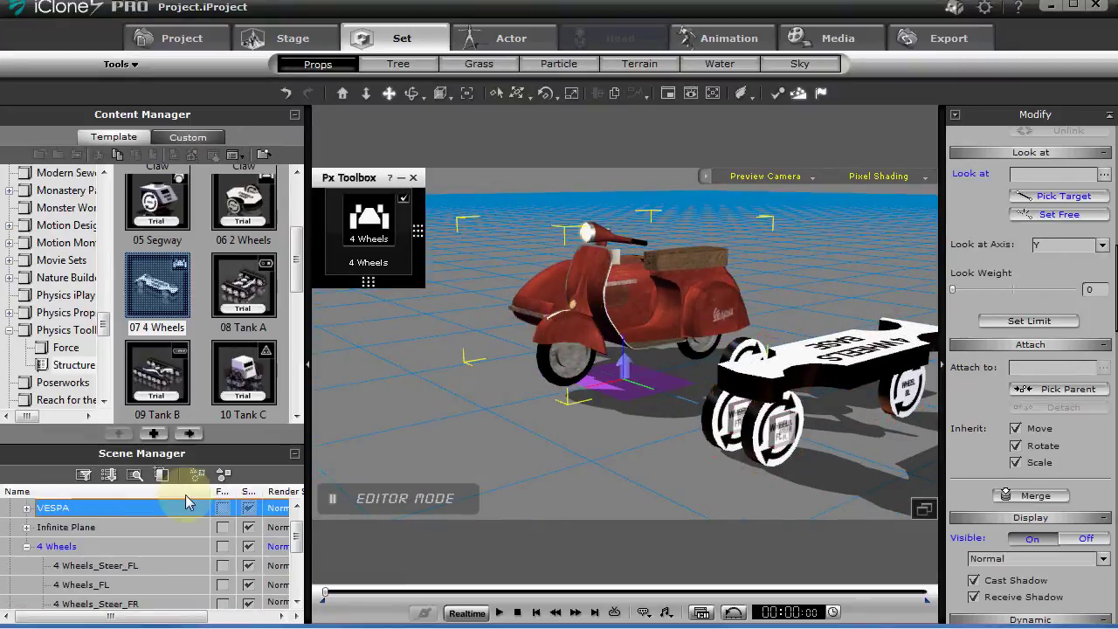
pyautogui.click(26, 507)
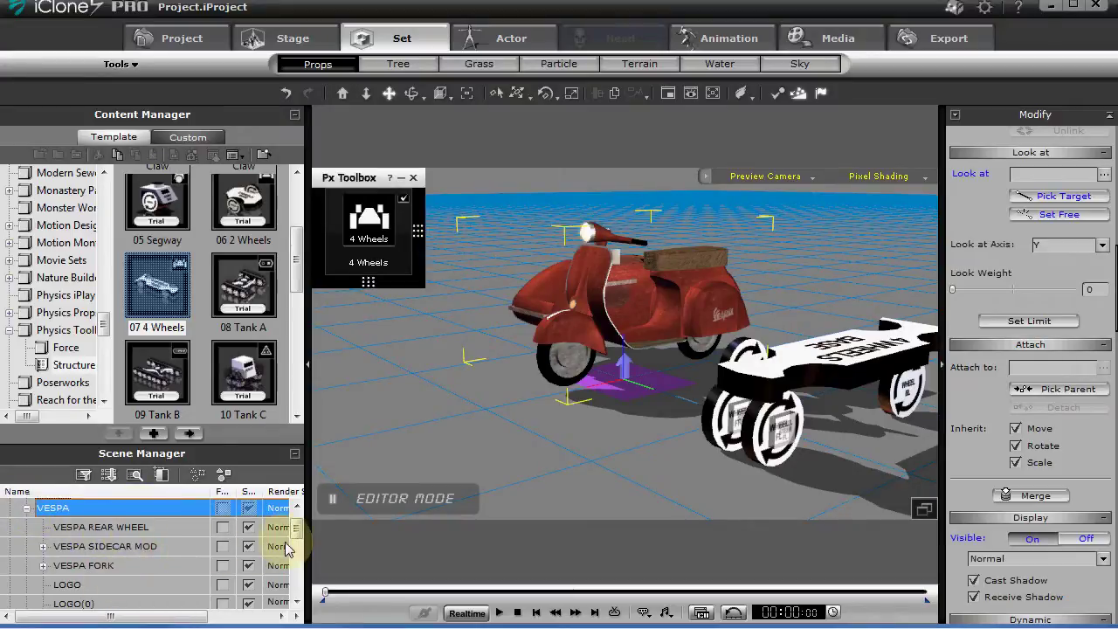
pyautogui.scroll(-3, 297, 546)
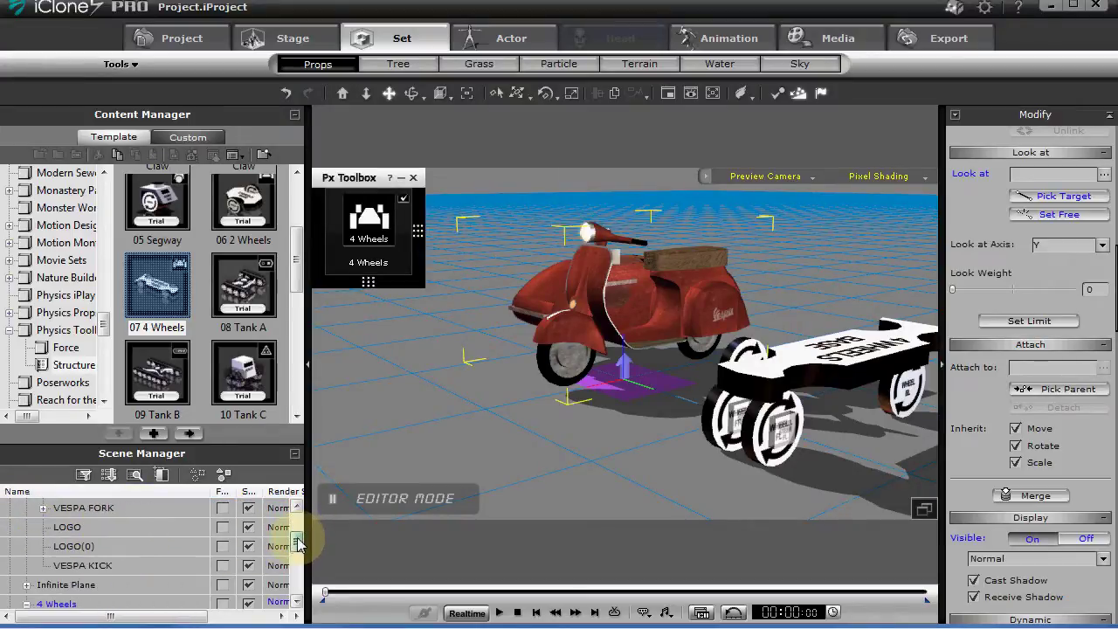
pyautogui.scroll(2, 297, 546)
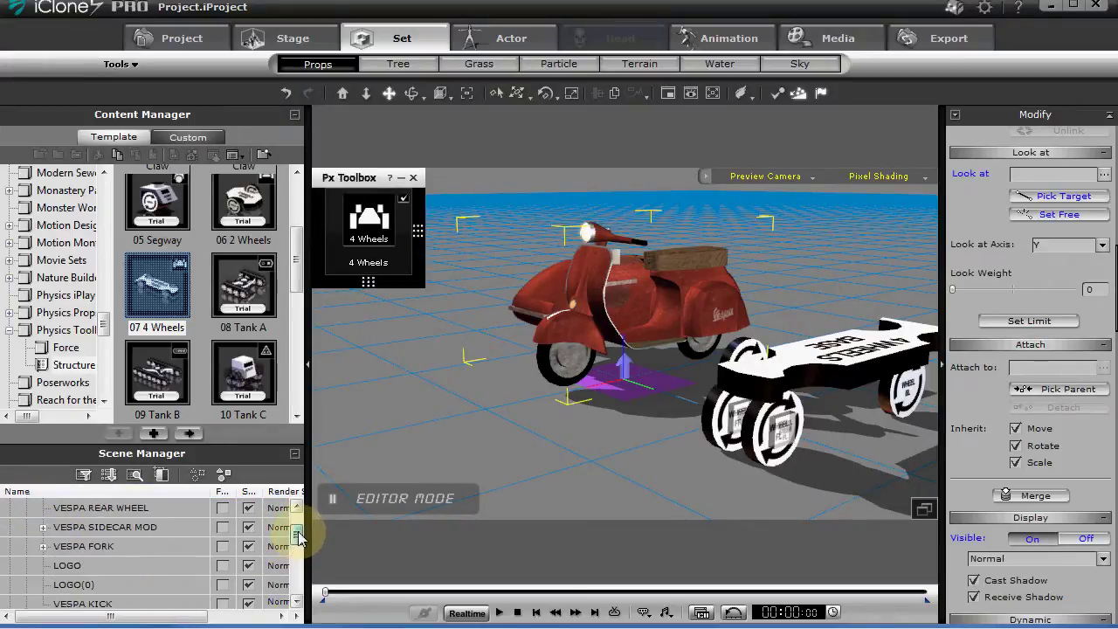
pyautogui.click(43, 546)
pyautogui.click(125, 566)
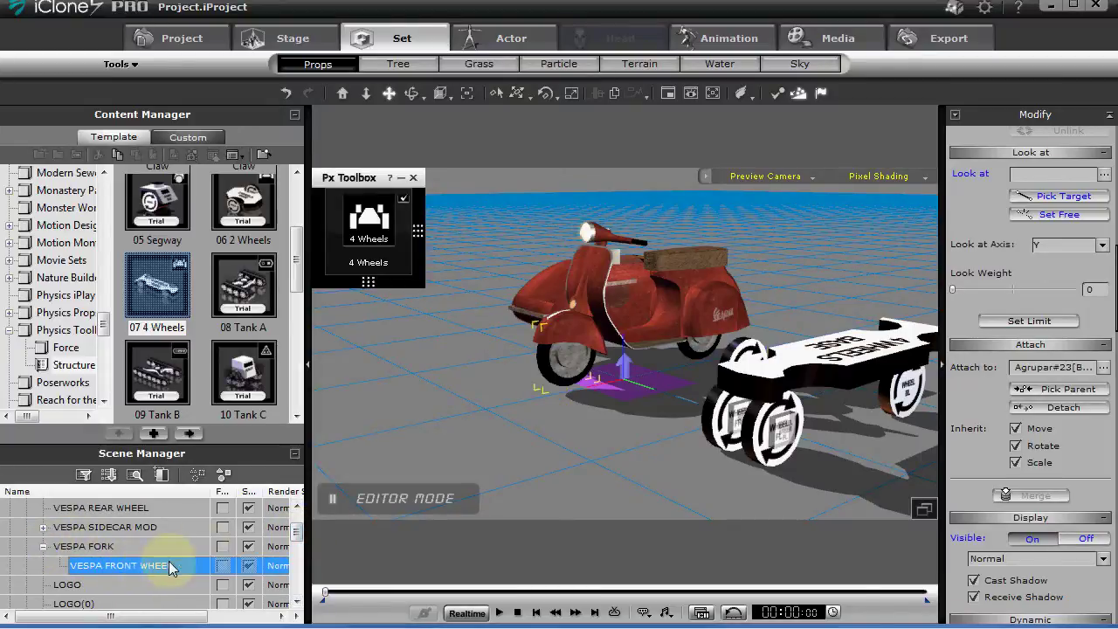
pyautogui.moveTo(469, 392); pyautogui.dragTo(568, 407, button='right')
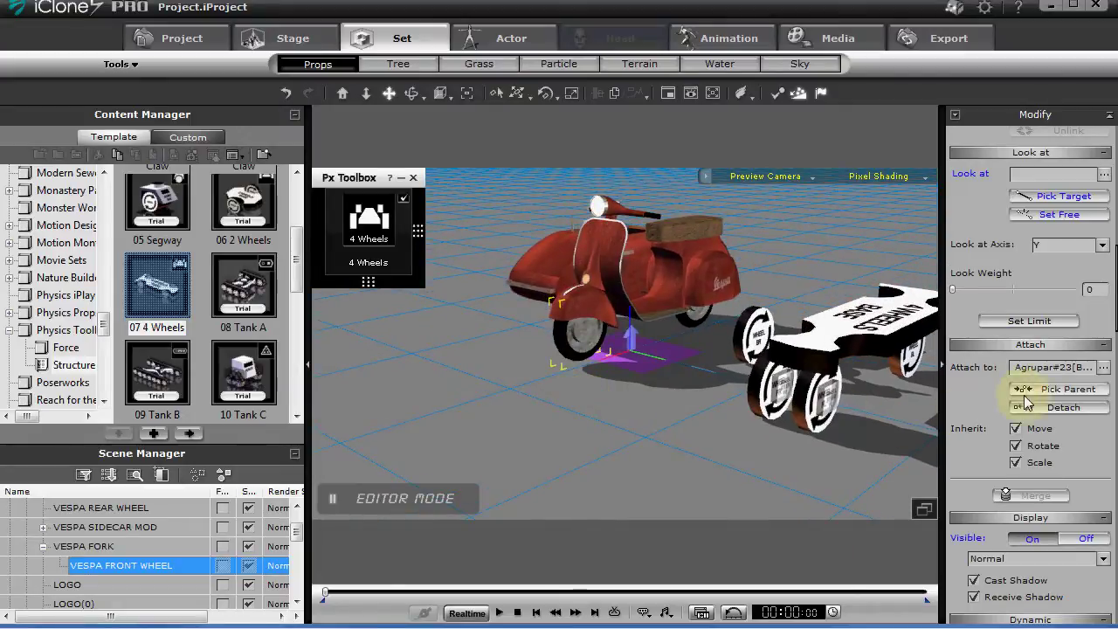
pyautogui.click(1062, 409)
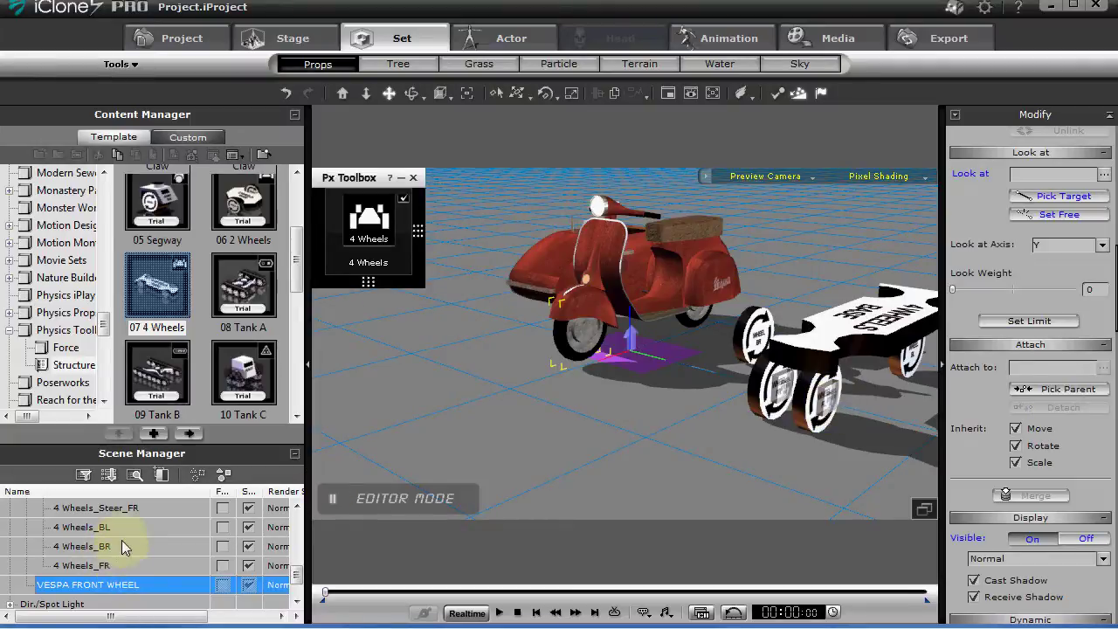
# - Select the 4 Wheels_FL dummy wheel and look up its X, Y and Z position values
pyautogui.moveTo(290, 580)
pyautogui.mouseDown()
pyautogui.moveTo(295, 589)
pyautogui.moveTo(295, 578)
pyautogui.mouseUp()
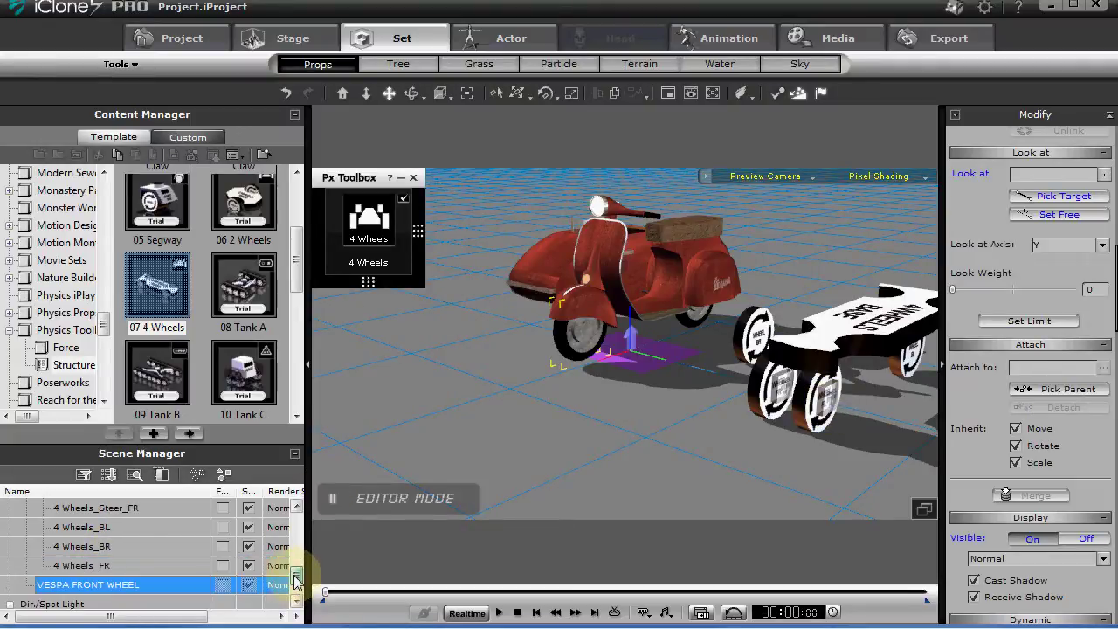
pyautogui.click(125, 566)
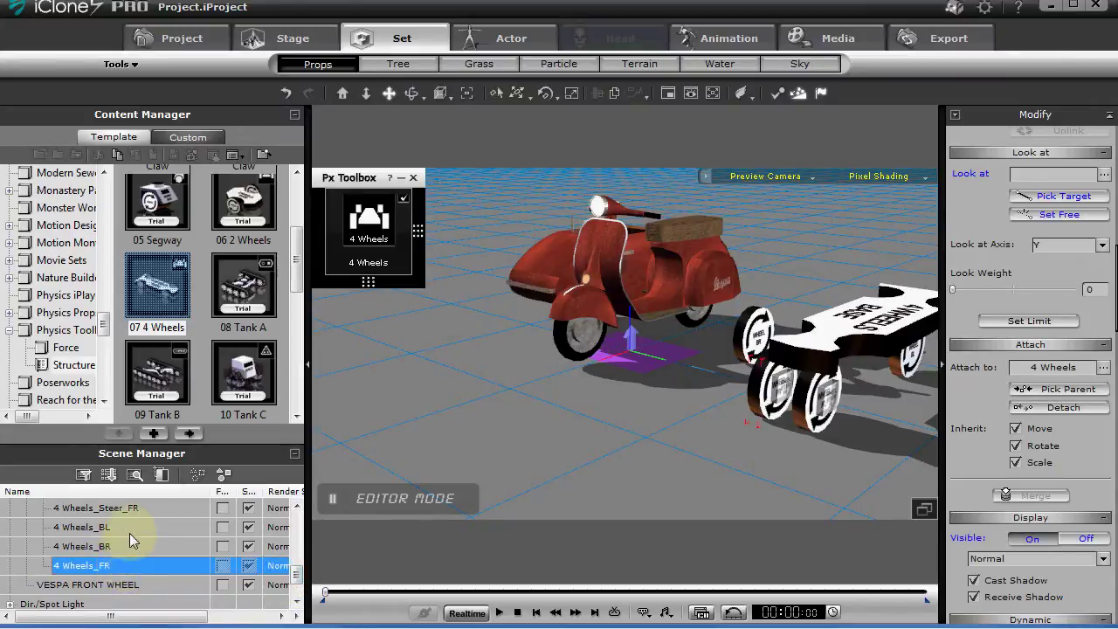
pyautogui.scroll(1, 282, 569)
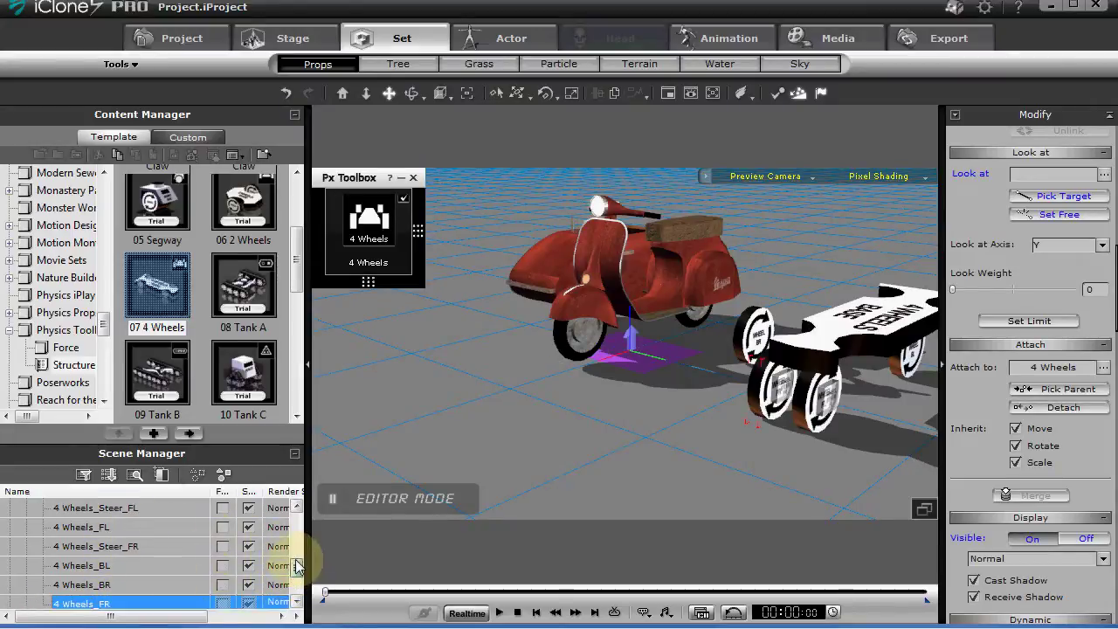
pyautogui.click(131, 508)
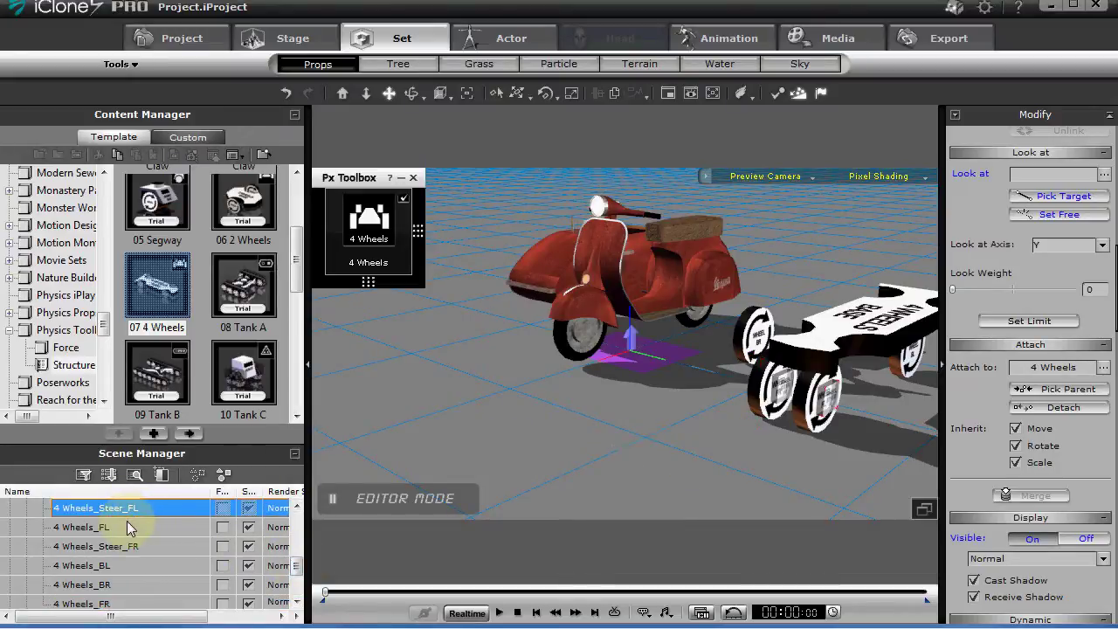
pyautogui.click(125, 527)
pyautogui.moveTo(716, 433); pyautogui.dragTo(536, 442, button='right')
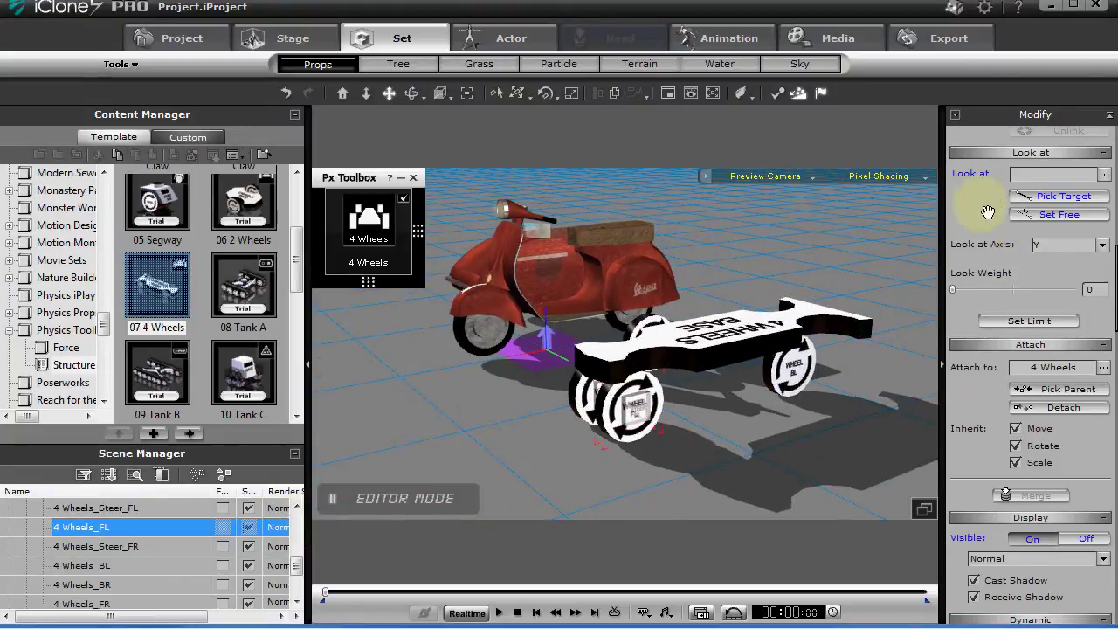
pyautogui.scroll(5, 990, 437)
pyautogui.scroll(6, 987, 393)
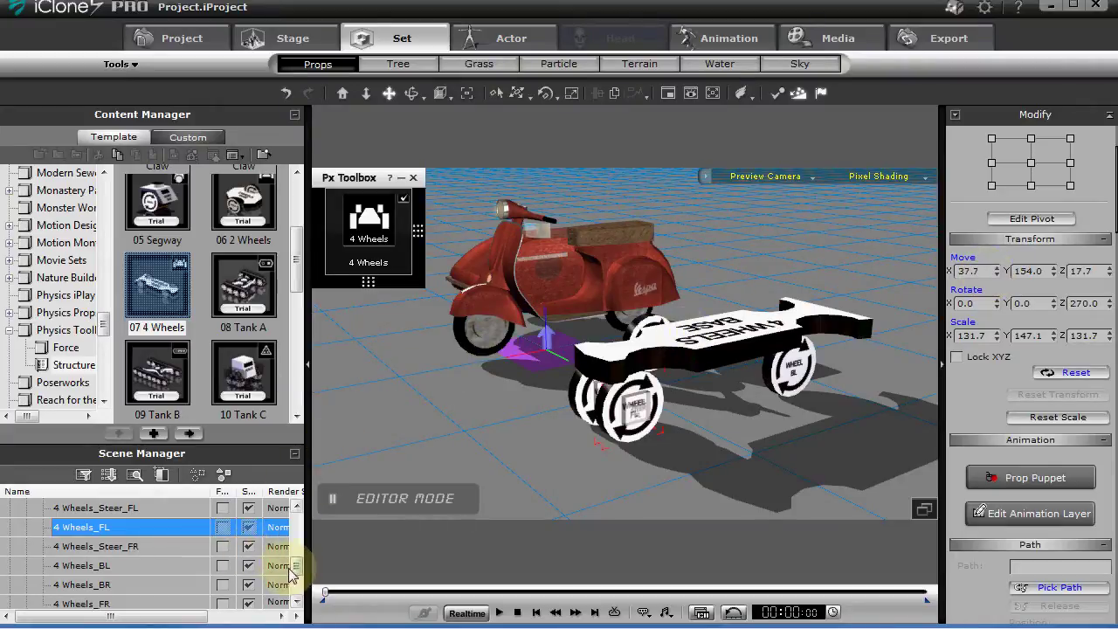
# - Select VESPA FRONT WHEEL and set its position to X 37.7, Y 154 and Z 17.7, matching 4 Wheels_FL
pyautogui.scroll(5, 294, 568)
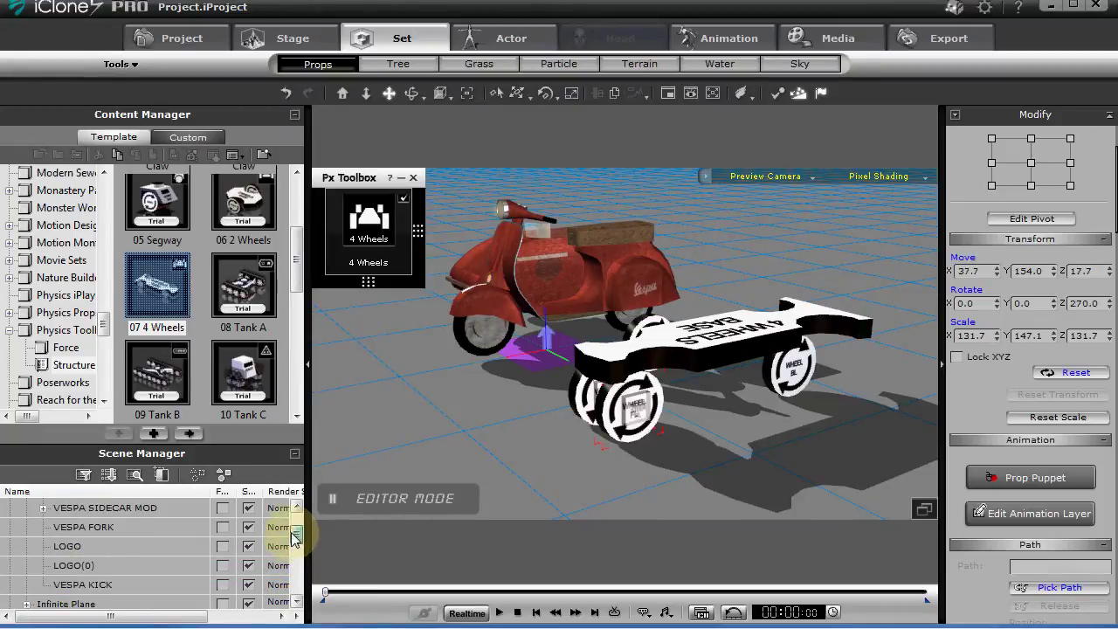
pyautogui.scroll(2, 292, 539)
pyautogui.scroll(-2, 294, 532)
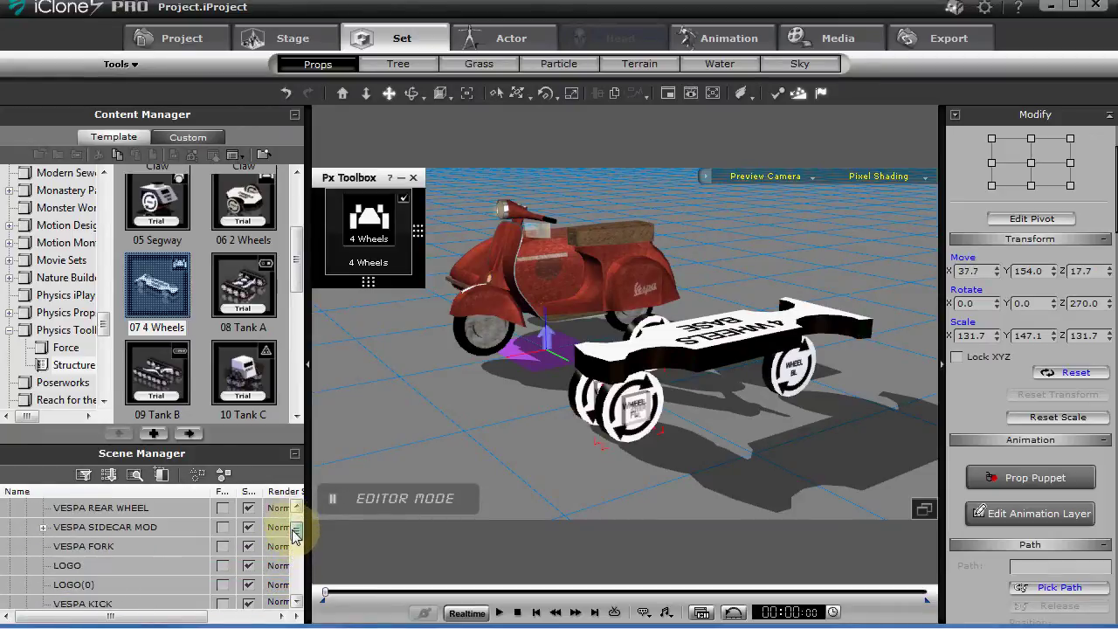
pyautogui.scroll(-1, 295, 538)
pyautogui.moveTo(293, 539); pyautogui.dragTo(295, 584)
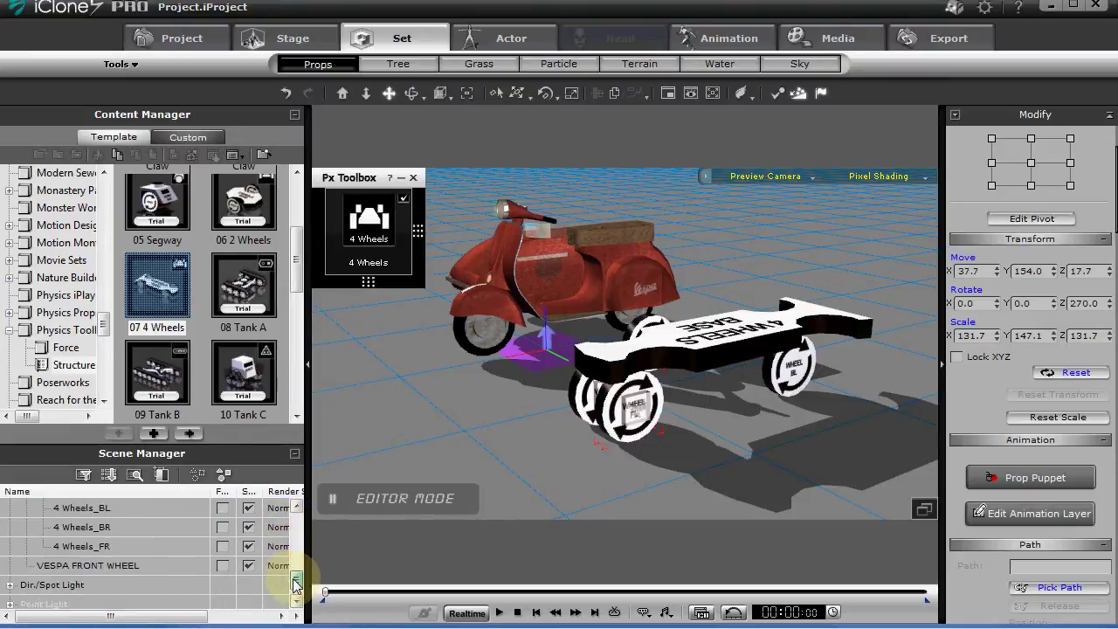
pyautogui.click(194, 566)
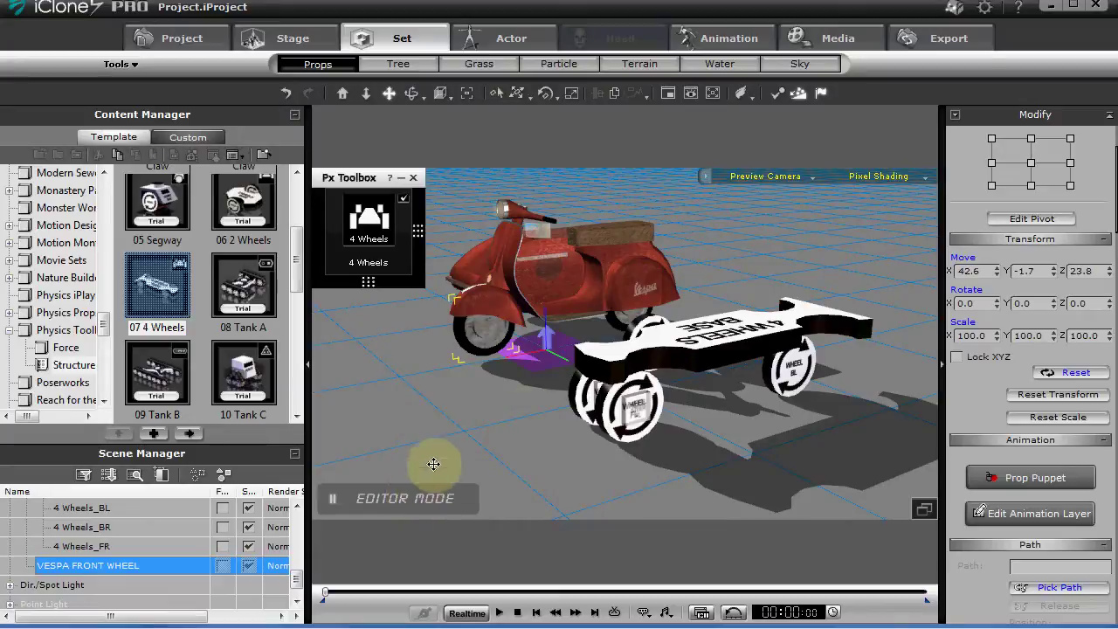
pyautogui.moveTo(986, 273); pyautogui.dragTo(906, 276)
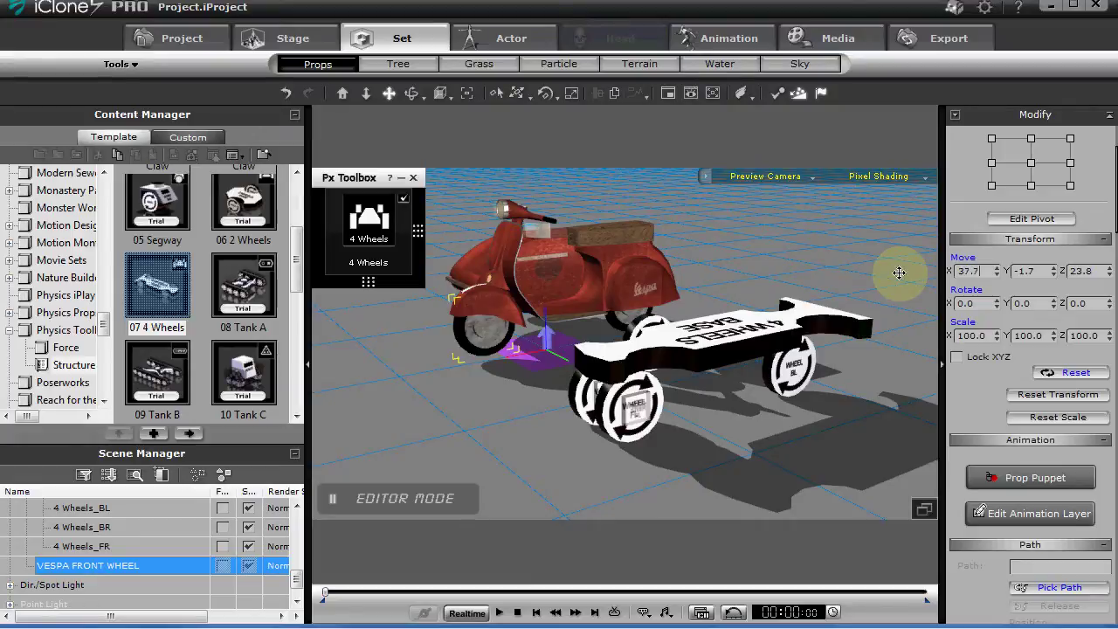
pyautogui.moveTo(1021, 270); pyautogui.dragTo(990, 271)
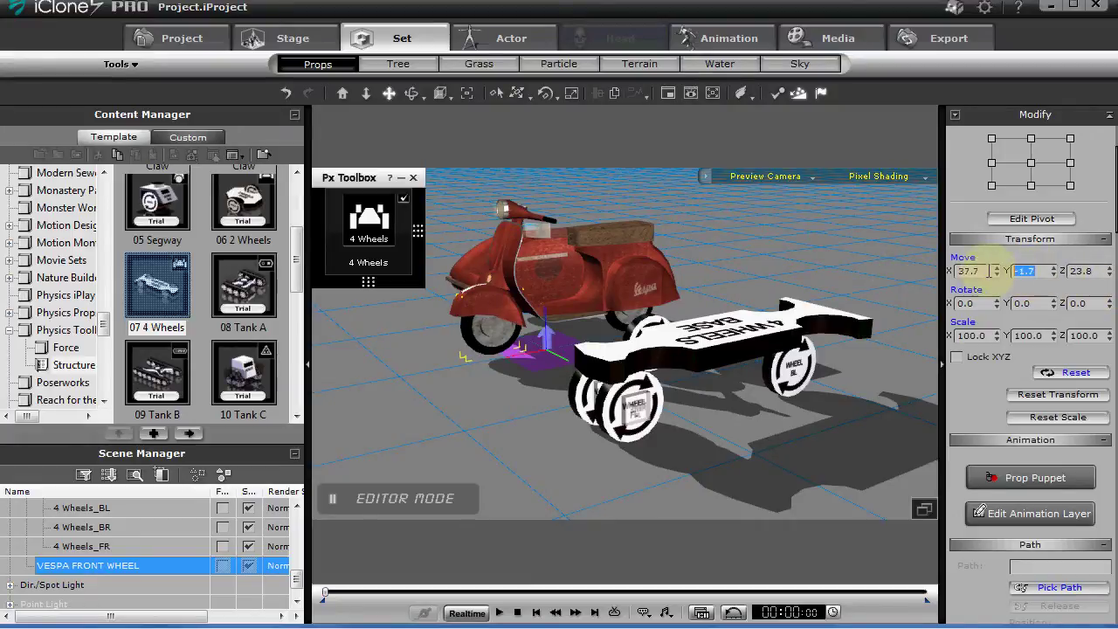
pyautogui.moveTo(1069, 270); pyautogui.dragTo(1094, 272)
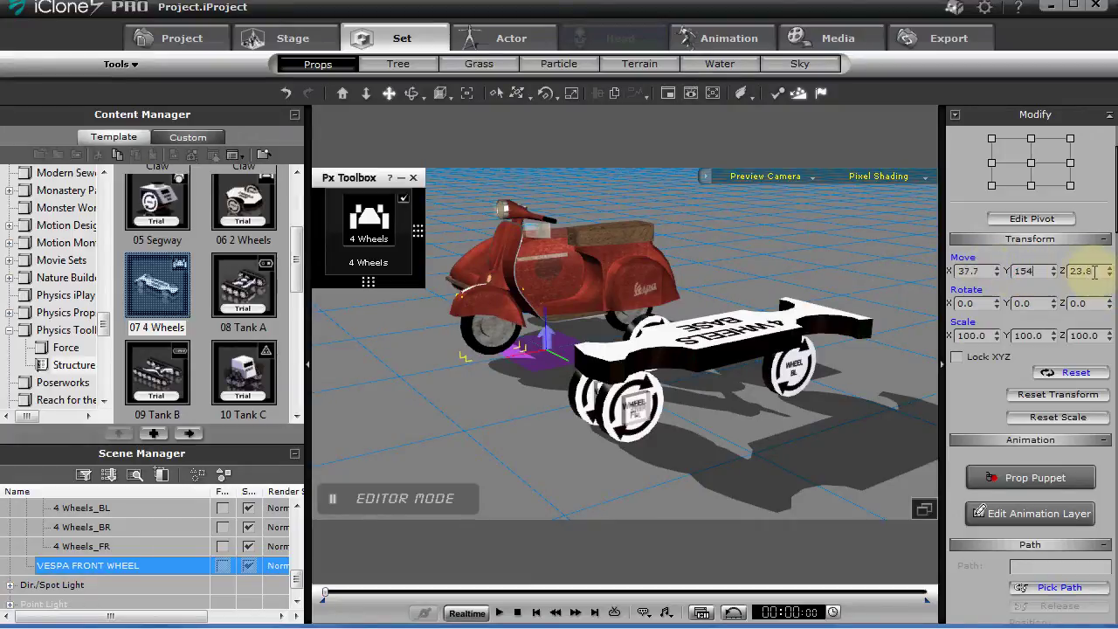
pyautogui.press('Tab')
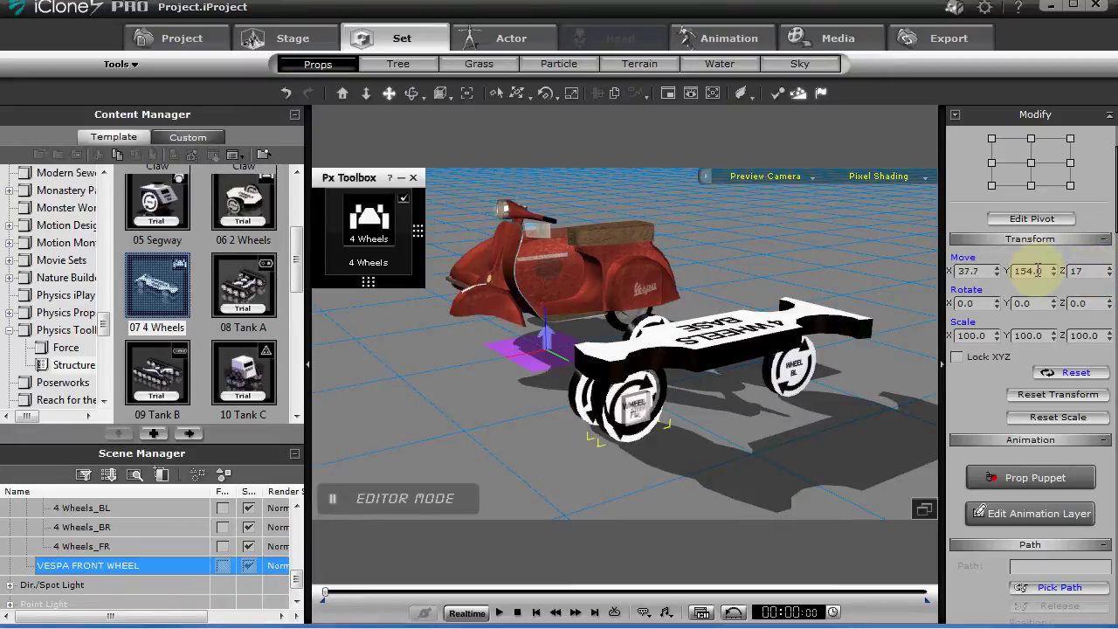
pyautogui.write('17.7')
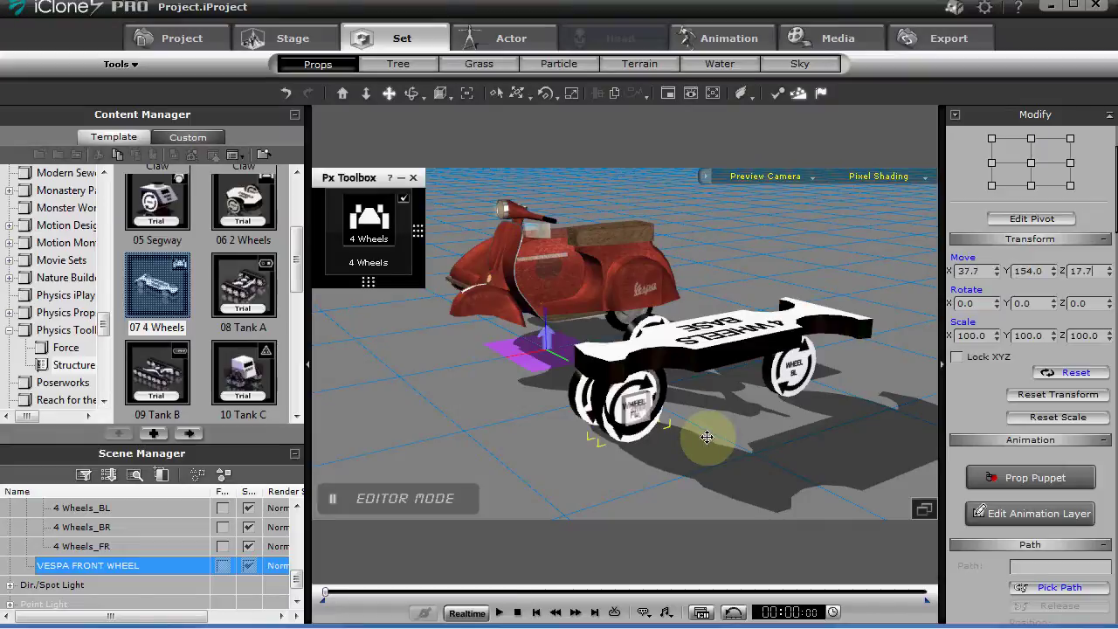
pyautogui.press('Return')
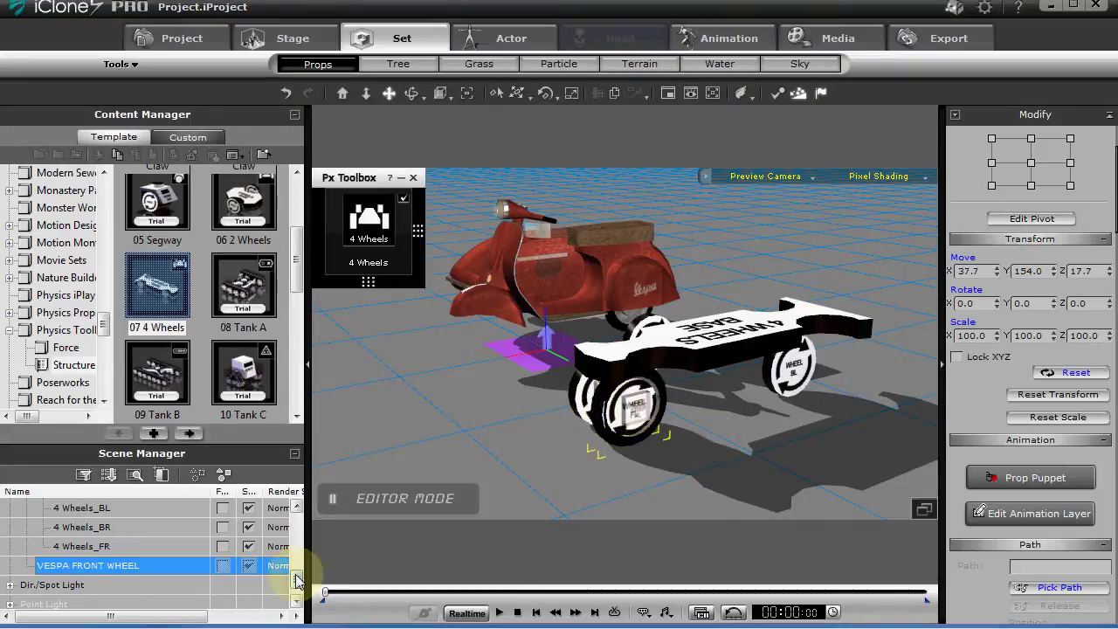
# - Attach VESPA FRONT WHEEL to the 4 Wheels_FL dummy wheel as its parent
pyautogui.moveTo(295, 581); pyautogui.dragTo(293, 566)
pyautogui.moveTo(969, 359); pyautogui.dragTo(1027, 93)
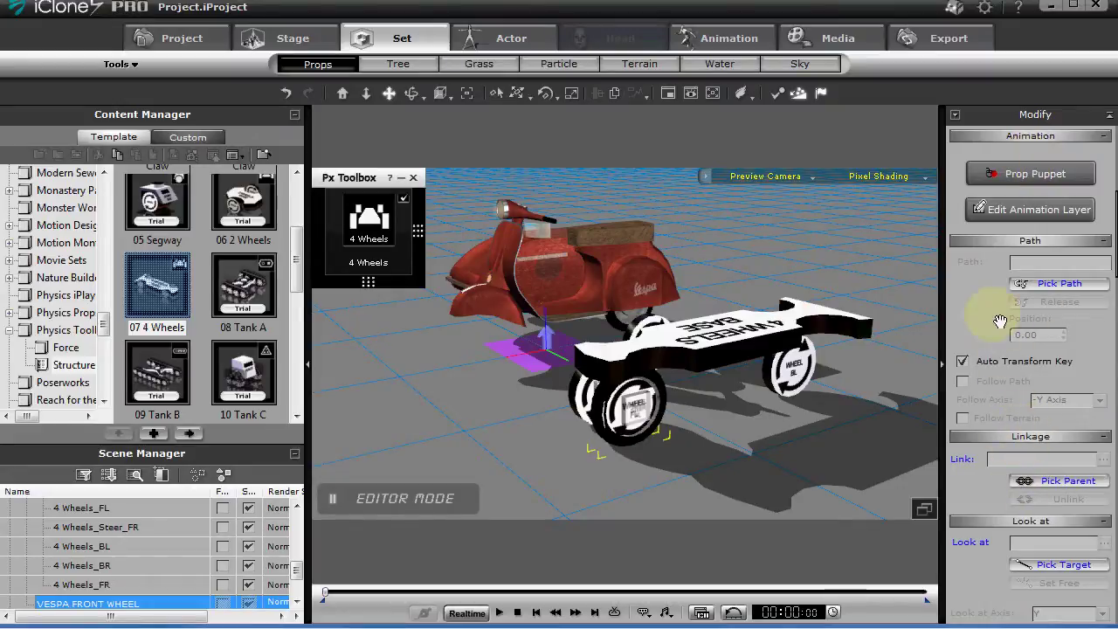
pyautogui.moveTo(999, 320); pyautogui.dragTo(1006, 218)
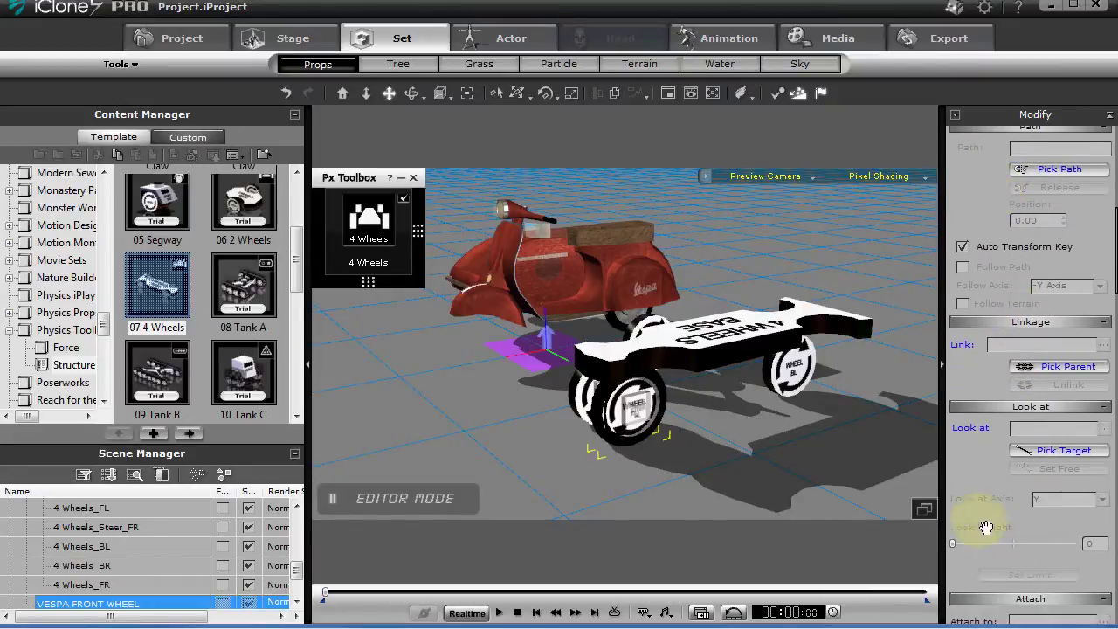
pyautogui.moveTo(985, 527); pyautogui.dragTo(998, 399)
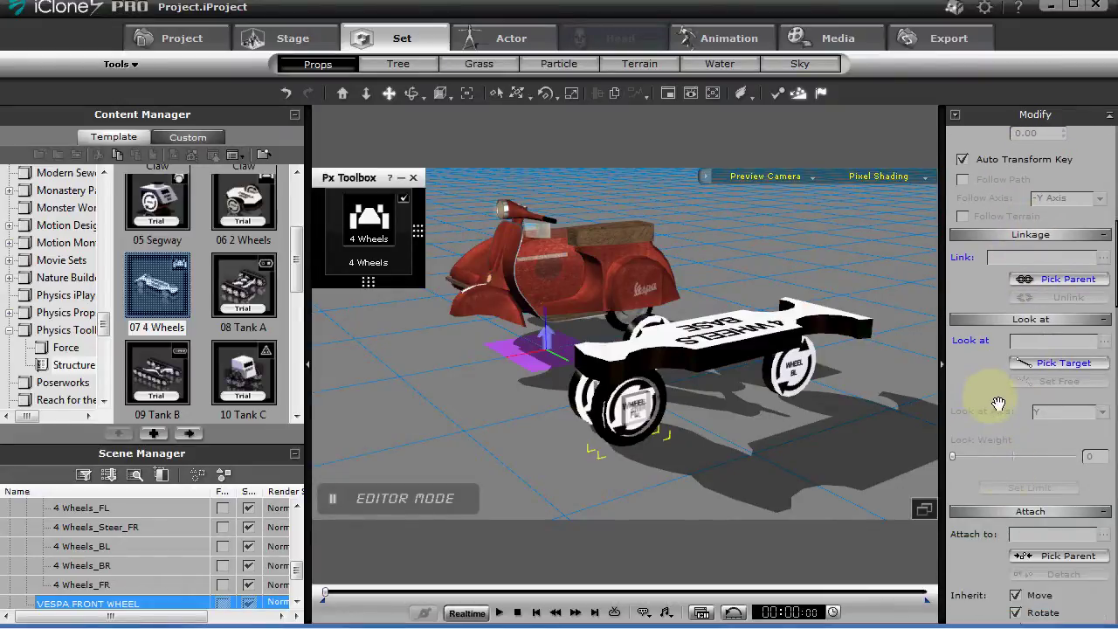
pyautogui.click(1067, 557)
pyautogui.click(118, 506)
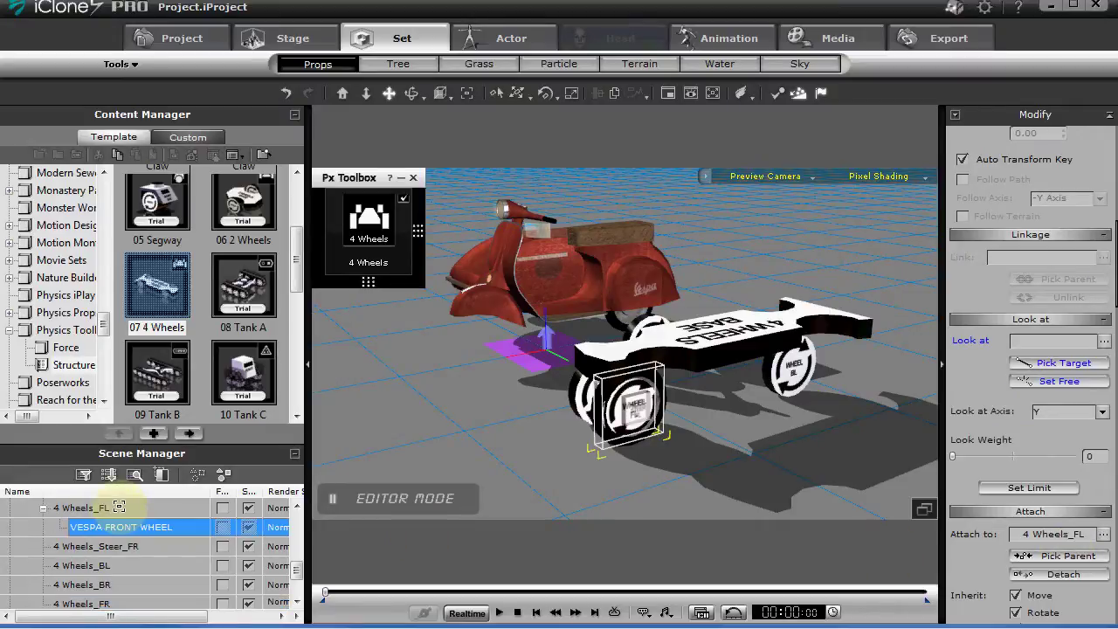
# - Test-drive the 4 Wheels structure forward with the Vespa front wheel attached, and stop the simulation
pyautogui.click(368, 220)
pyautogui.click(352, 259)
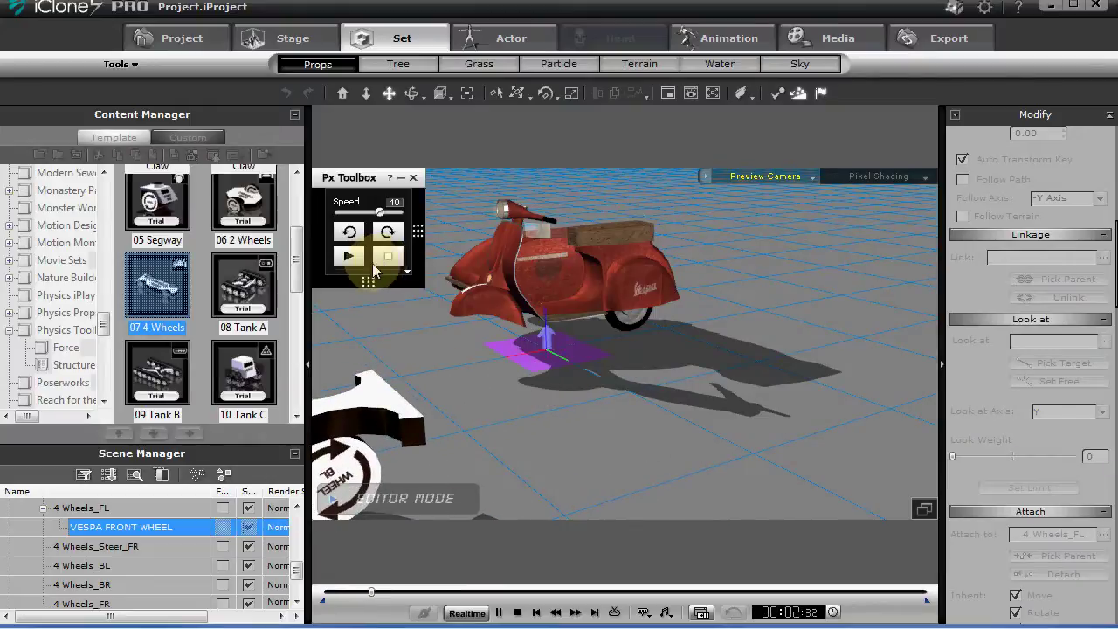
pyautogui.click(520, 614)
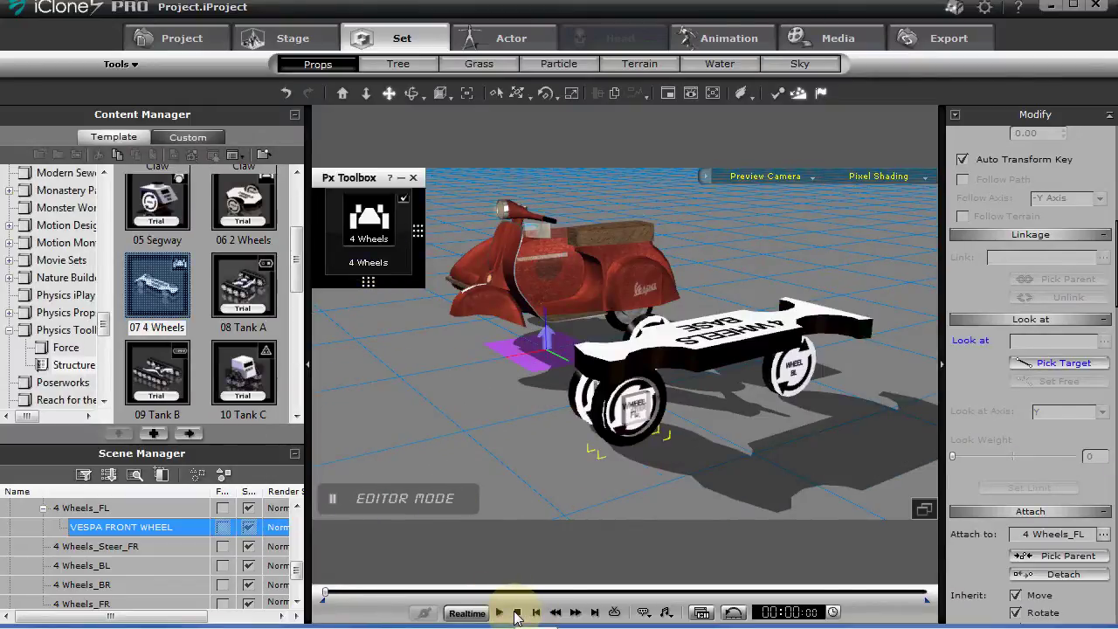
# - Rerun the forward drive of the 4 Wheels structure at speed 10 to check the Vespa front wheel's rolling, and stop playback
pyautogui.click(351, 241)
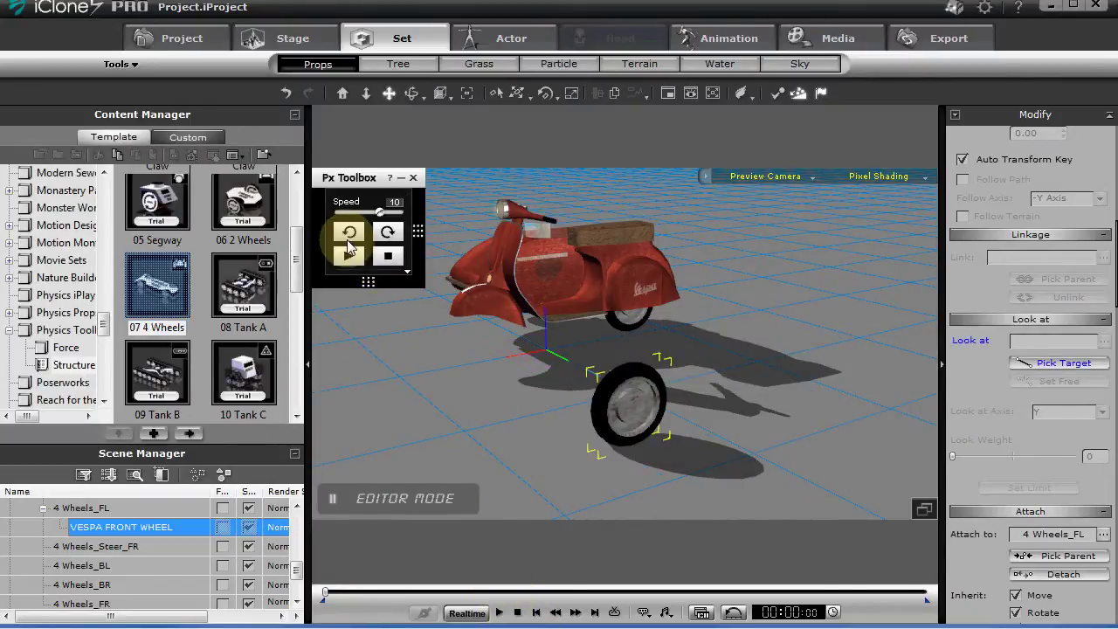
pyautogui.click(349, 258)
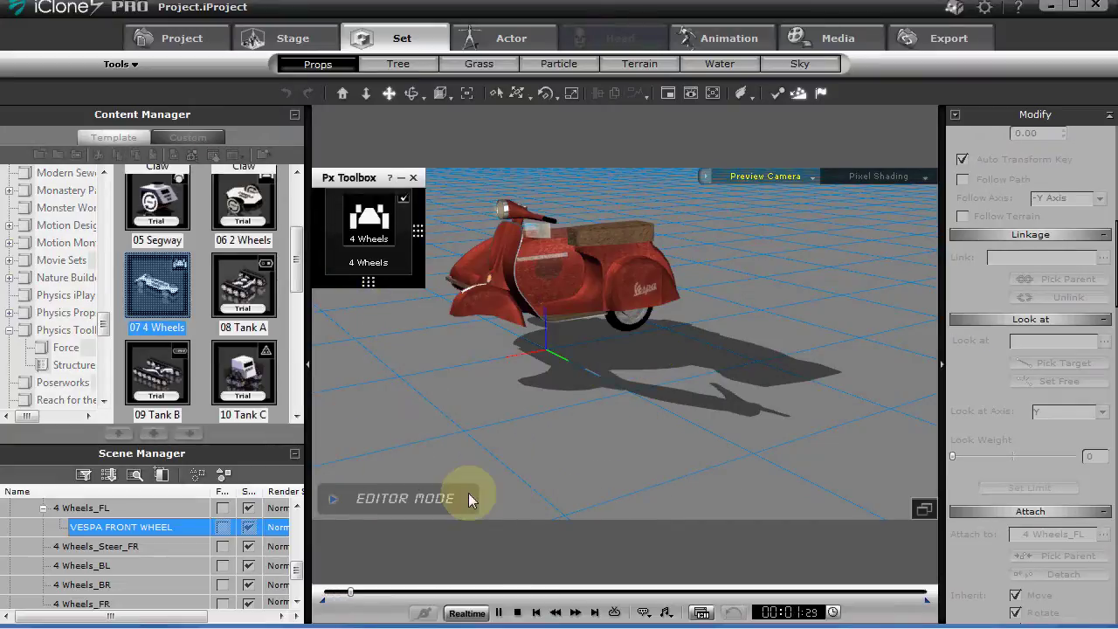
pyautogui.click(361, 264)
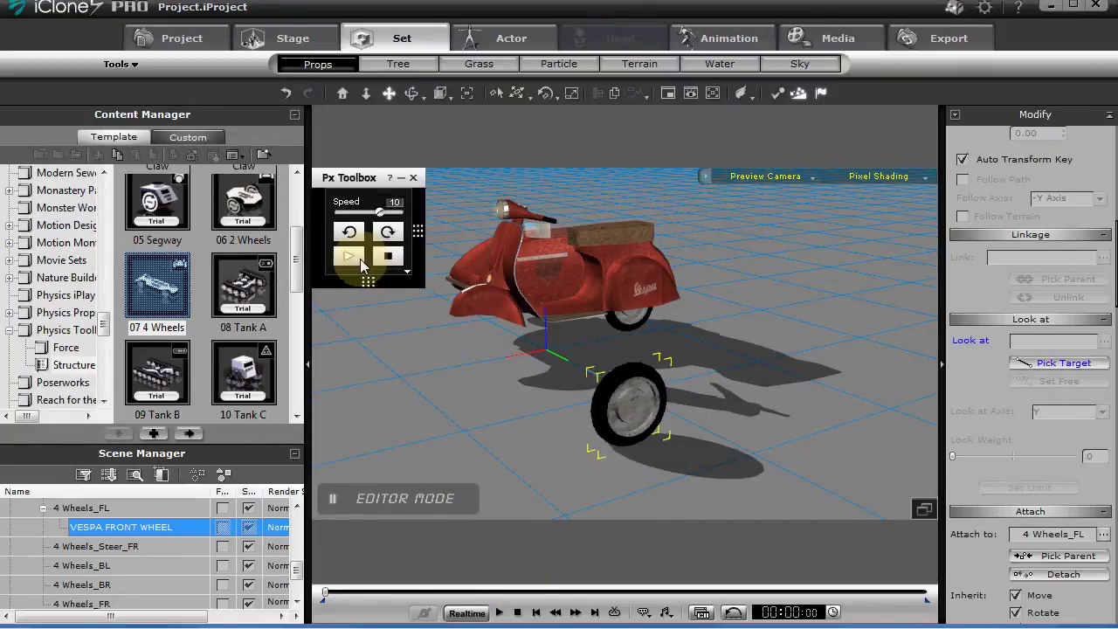
pyautogui.click(351, 258)
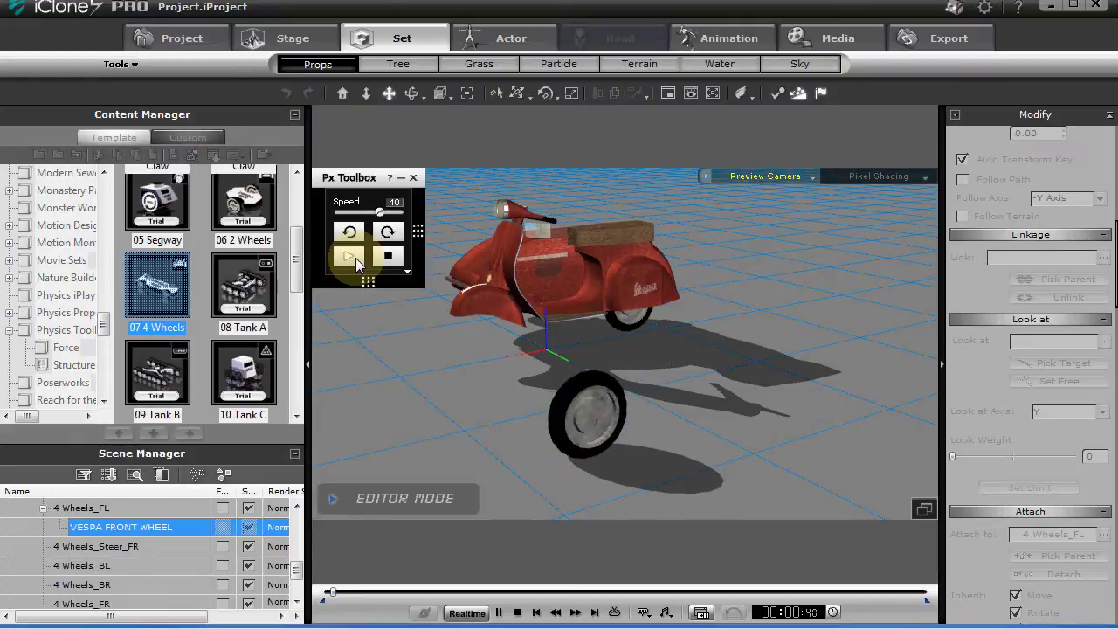
pyautogui.click(517, 613)
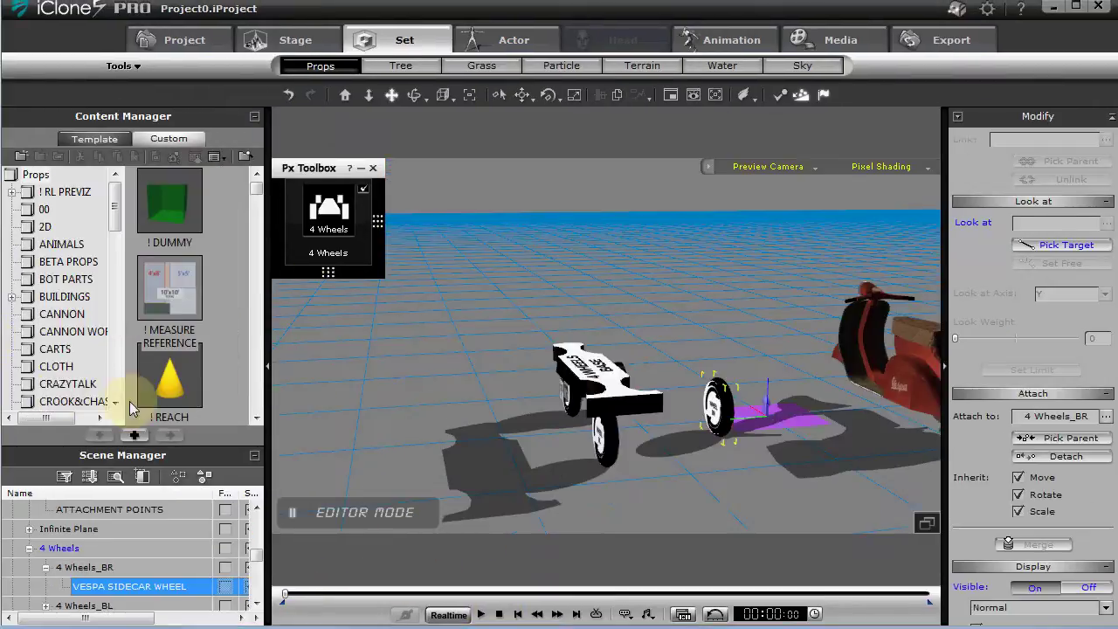
# - Test-drive and steer the 4 Wheels structure at speed 9 with the three Vespa wheels attached, and stop the simulation
pyautogui.click(315, 269)
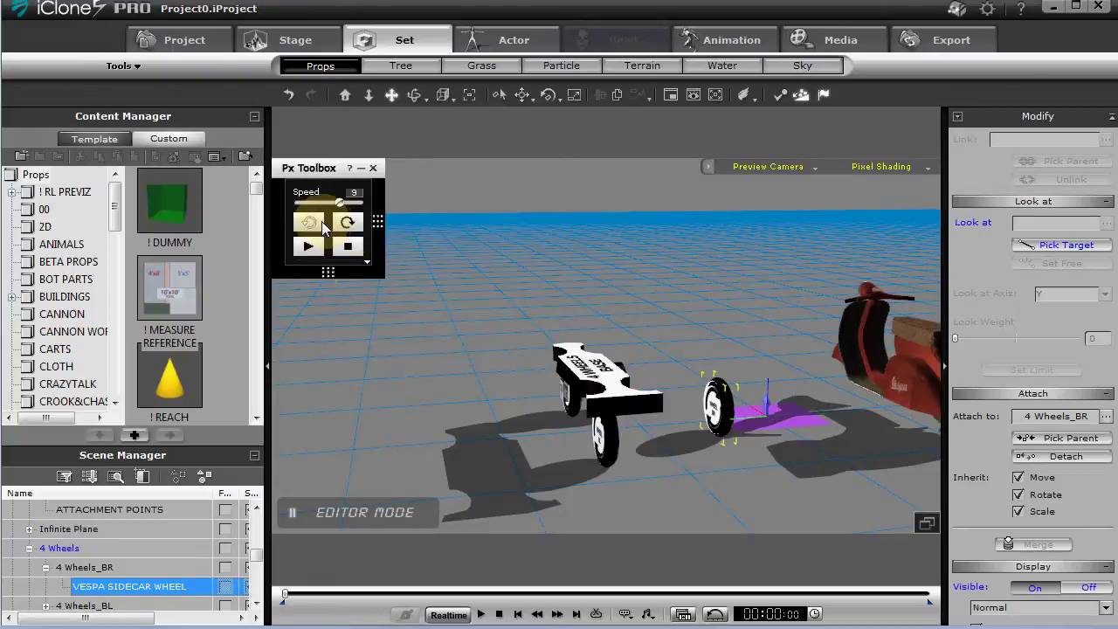
pyautogui.click(351, 223)
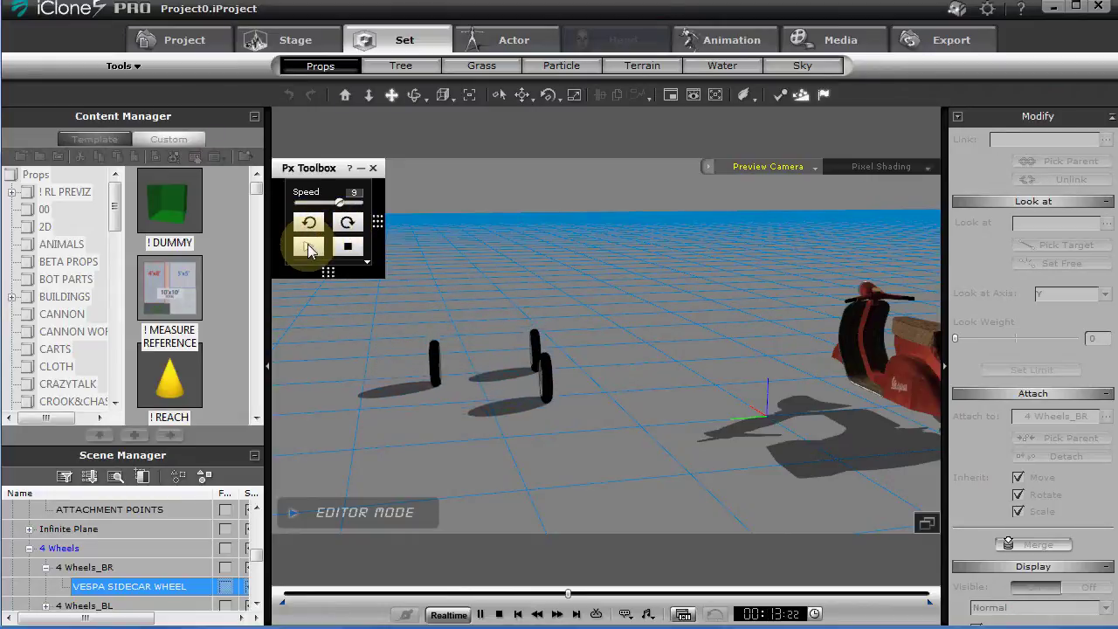
pyautogui.click(310, 251)
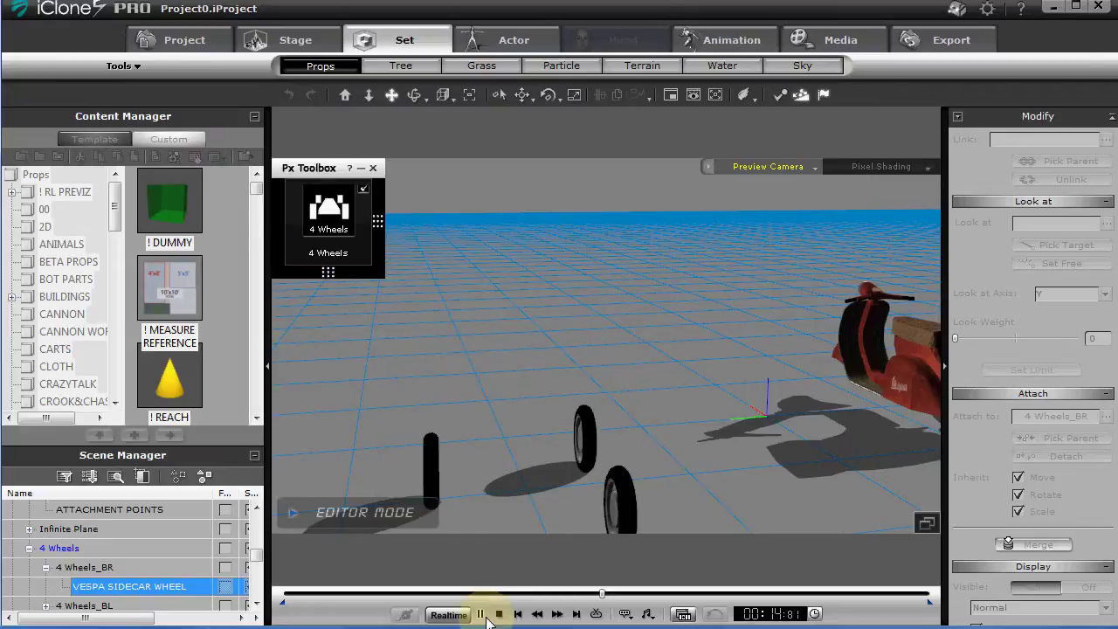
pyautogui.click(499, 614)
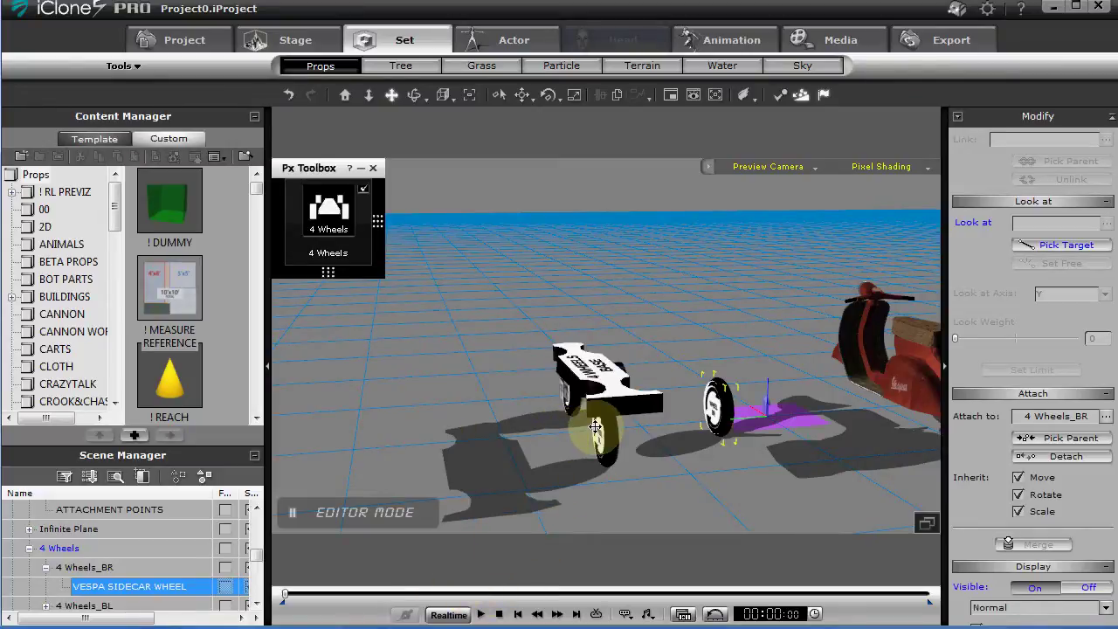
# - Select VESPA FORK and move it over the front wheel of the 4 Wheels structure, with its fender aligned on wheel FL
pyautogui.moveTo(474, 412); pyautogui.dragTo(559, 332, button='right')
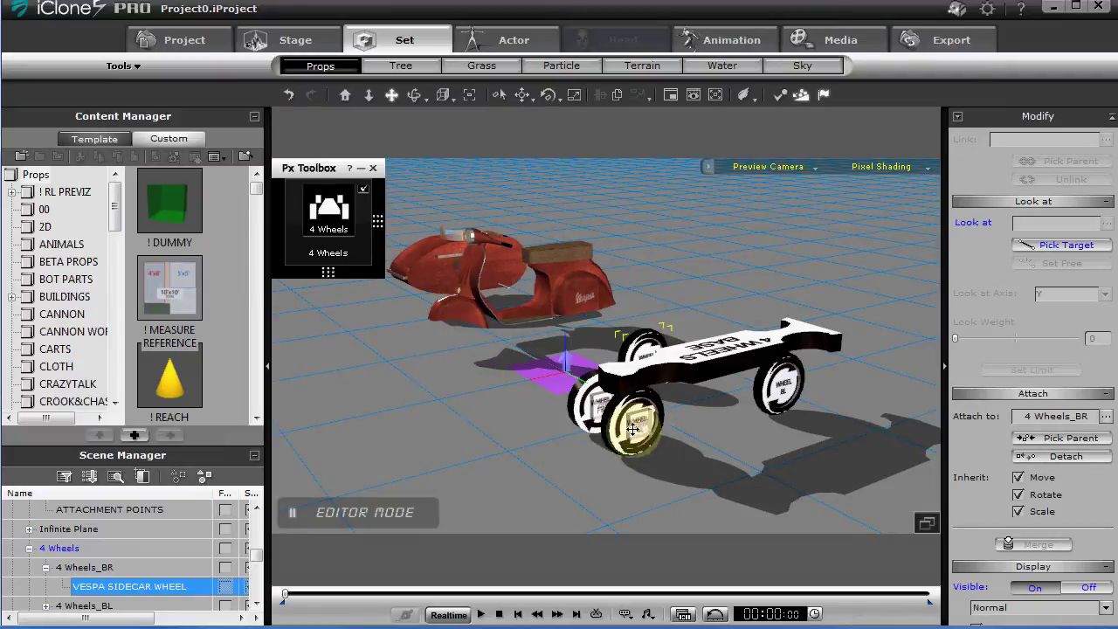
pyautogui.moveTo(602, 442); pyautogui.dragTo(632, 423)
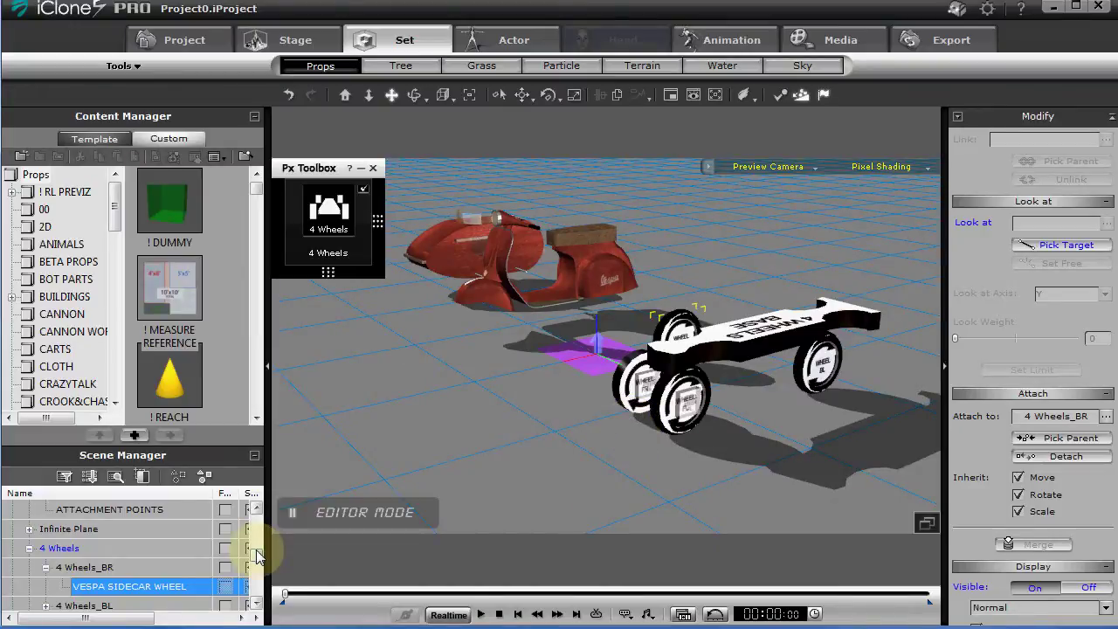
pyautogui.scroll(-5, 258, 557)
pyautogui.click(88, 547)
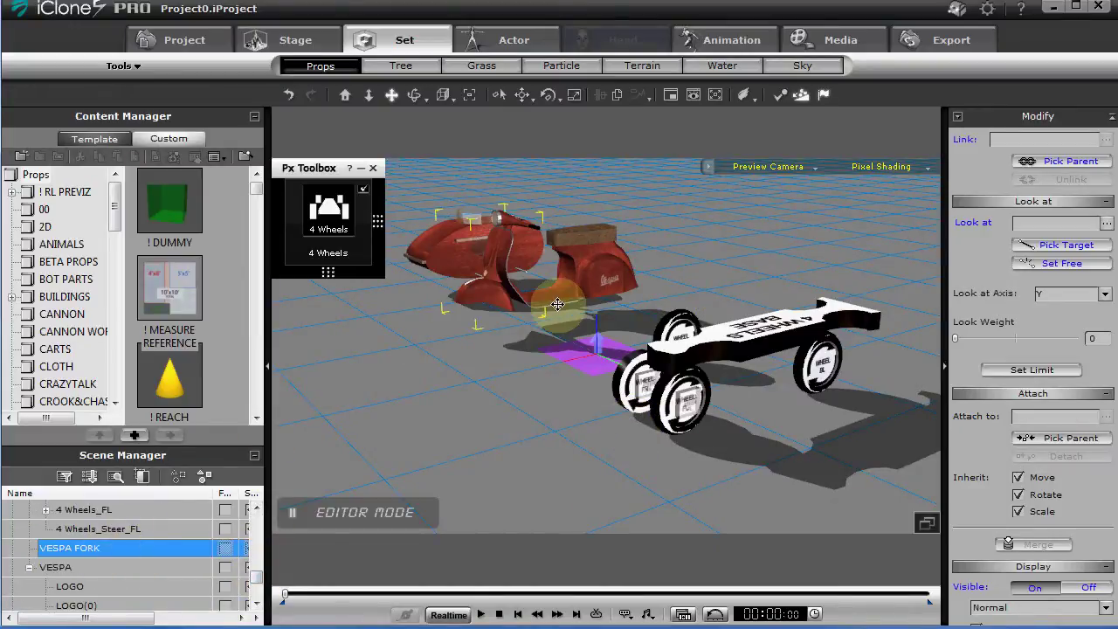
pyautogui.press('w')
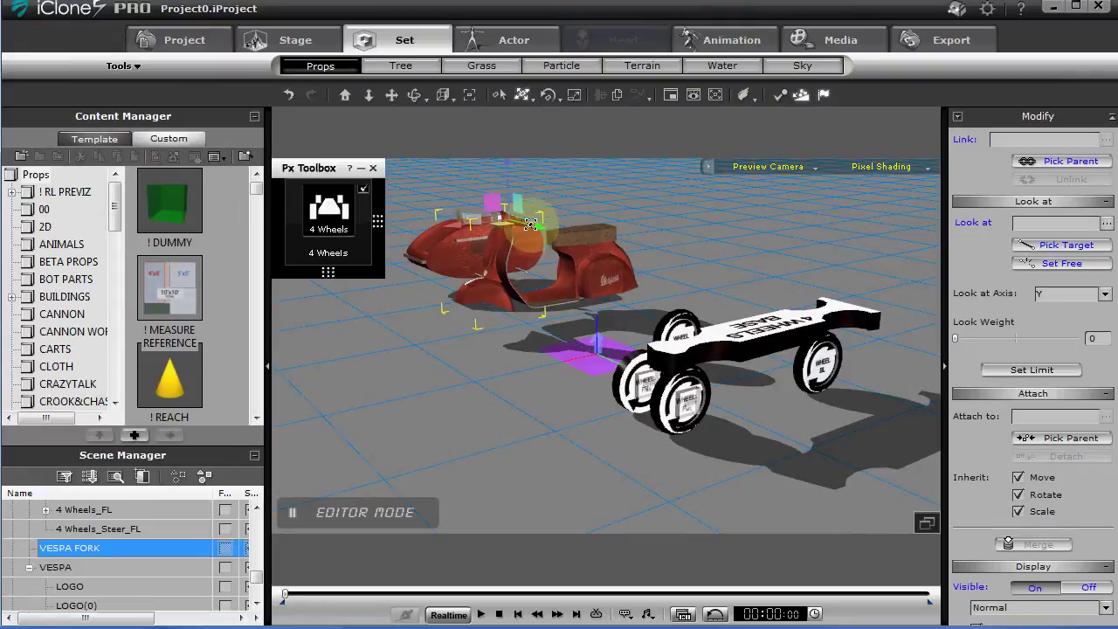
pyautogui.moveTo(537, 228); pyautogui.dragTo(773, 387)
pyautogui.moveTo(704, 404); pyautogui.dragTo(649, 273, button='right')
pyautogui.moveTo(642, 261); pyautogui.dragTo(640, 260)
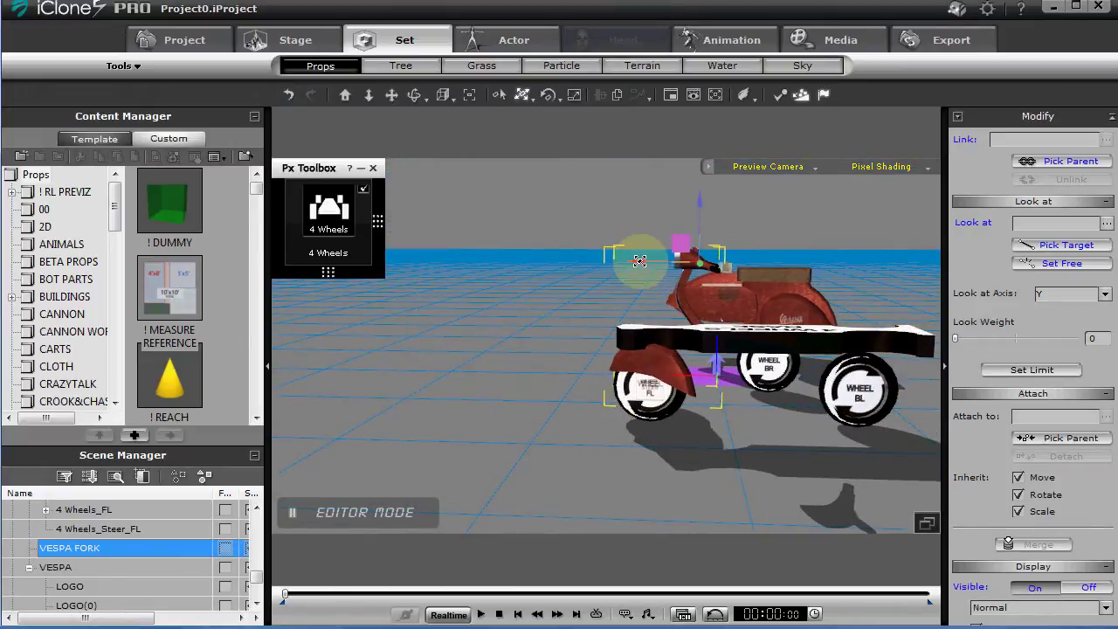
# - Attach VESPA FORK to the 4 Wheels_Steer_FL dummy as its parent
pyautogui.moveTo(544, 425)
pyautogui.mouseDown(button='right')
pyautogui.moveTo(661, 429)
pyautogui.moveTo(599, 436)
pyautogui.moveTo(560, 413)
pyautogui.mouseUp(button='right')
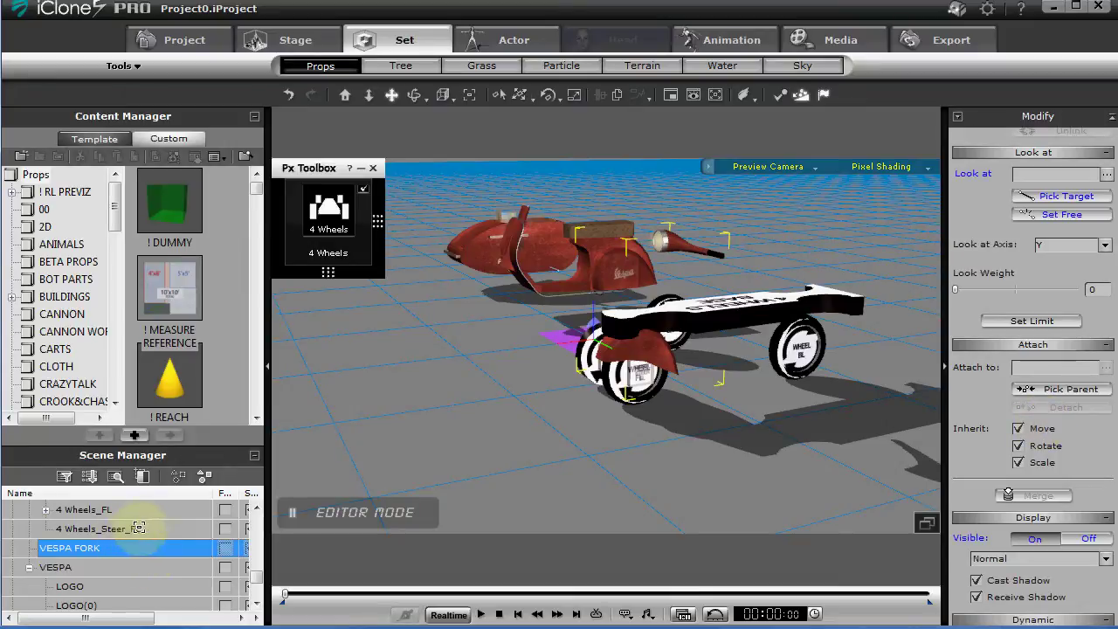
pyautogui.moveTo(138, 527); pyautogui.dragTo(95, 526)
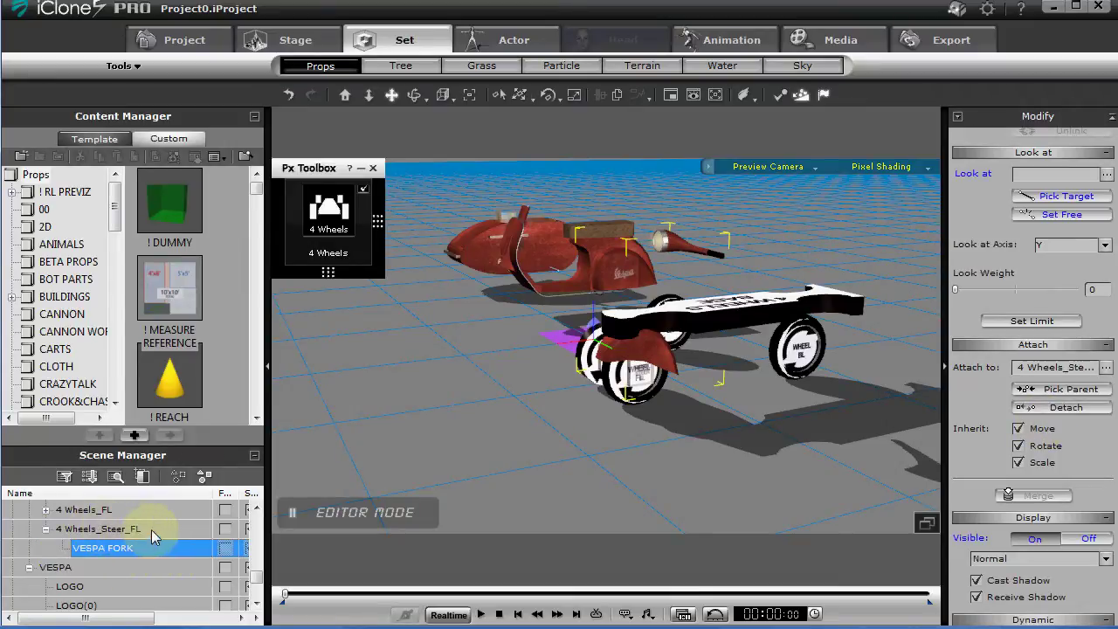
# - Select 4 Wheels_Steer_FL, test the attached fork by steering the structure both ways, and stop the simulation
pyautogui.click(123, 529)
pyautogui.moveTo(308, 243)
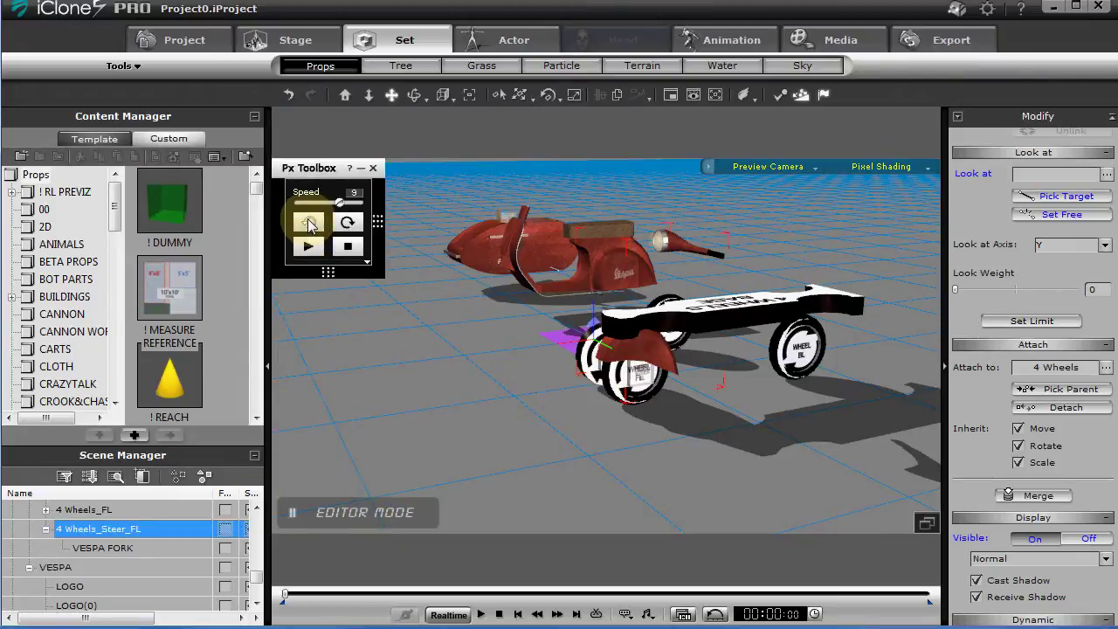
pyautogui.click(309, 223)
pyautogui.click(345, 225)
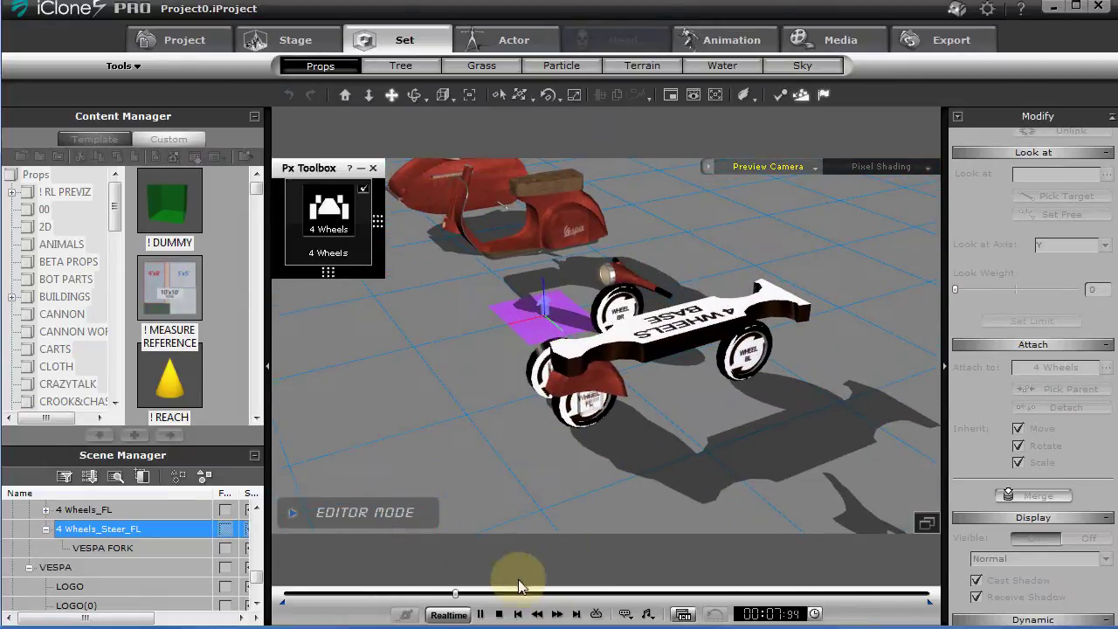
pyautogui.click(500, 614)
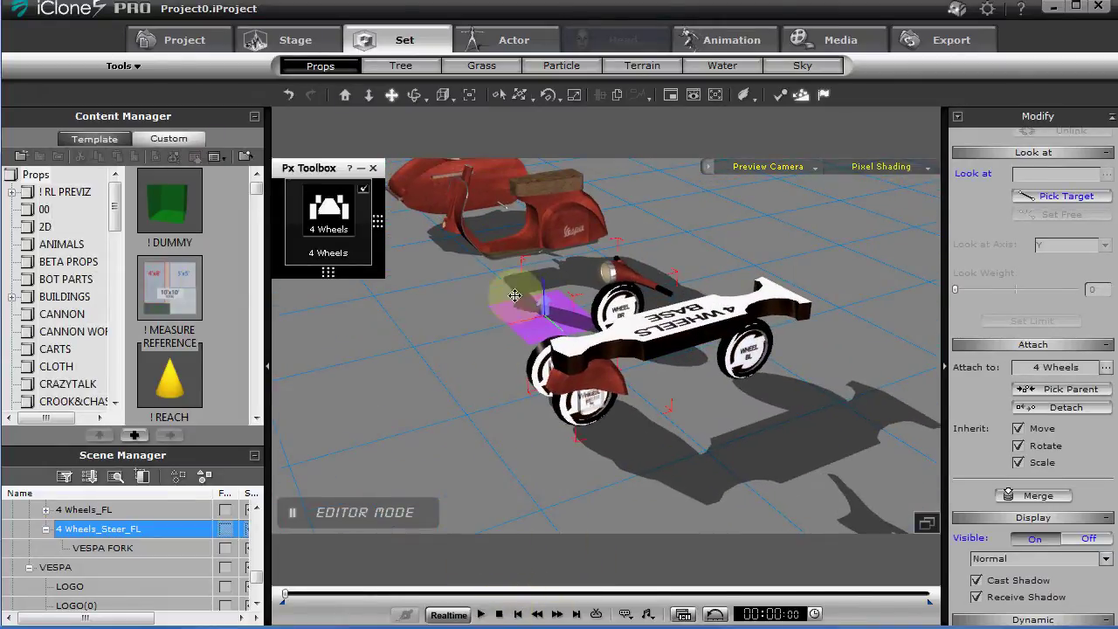
# - Select the VESPA body and move it onto the 4 Wheels base, aligned with the fork and the BL rear wheel
pyautogui.click(546, 227)
pyautogui.press('w')
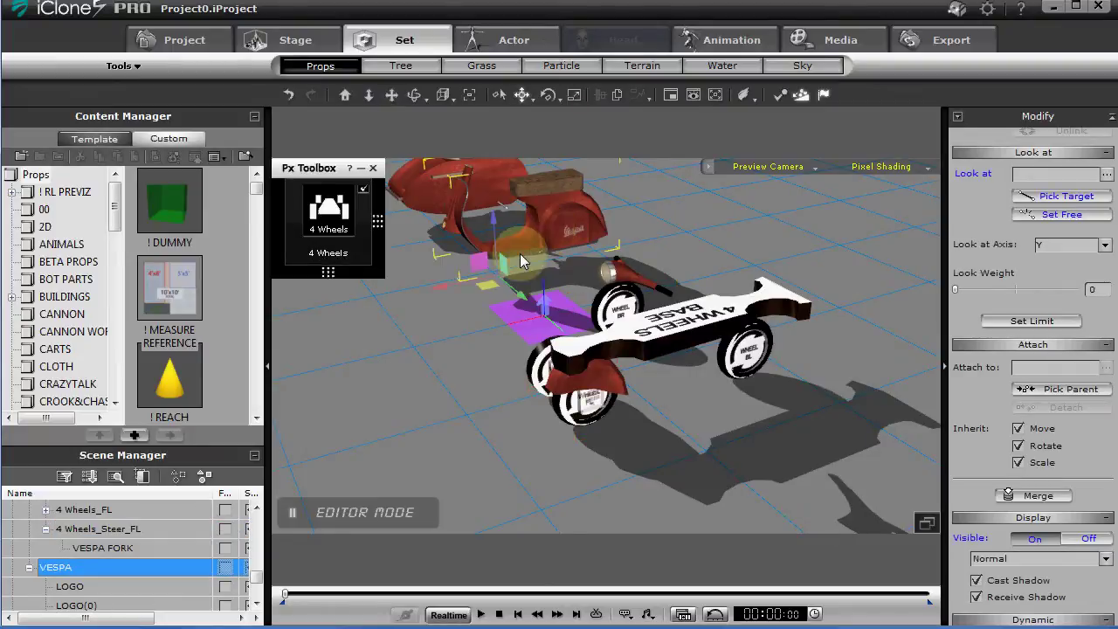
pyautogui.moveTo(525, 297); pyautogui.dragTo(654, 448)
pyautogui.moveTo(654, 448); pyautogui.dragTo(637, 319, button='right')
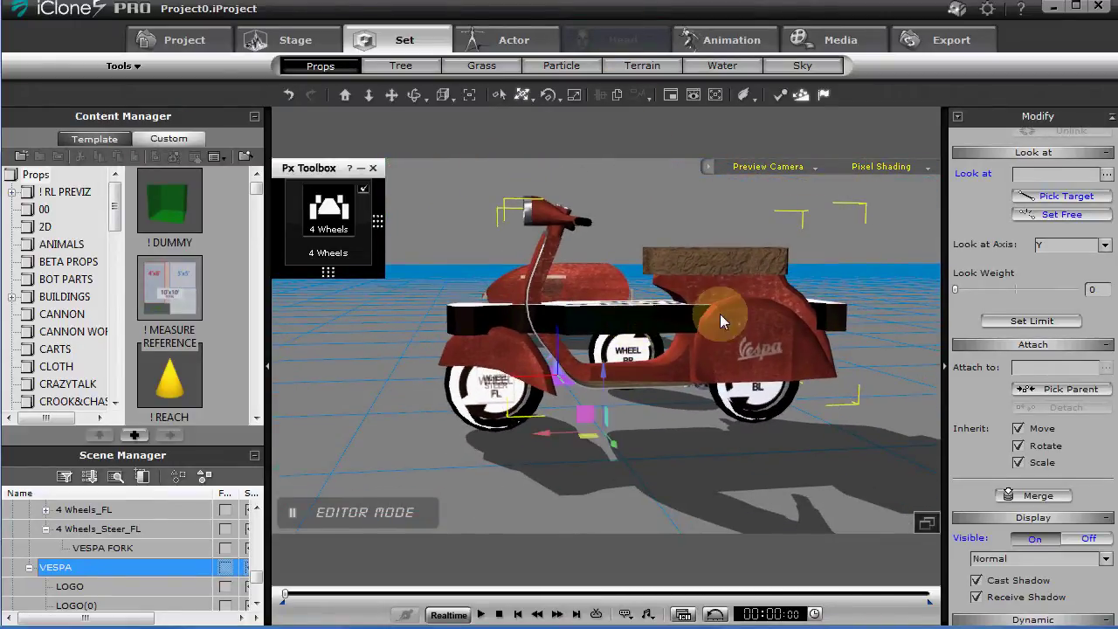
pyautogui.moveTo(548, 431); pyautogui.dragTo(548, 431)
pyautogui.click(631, 446)
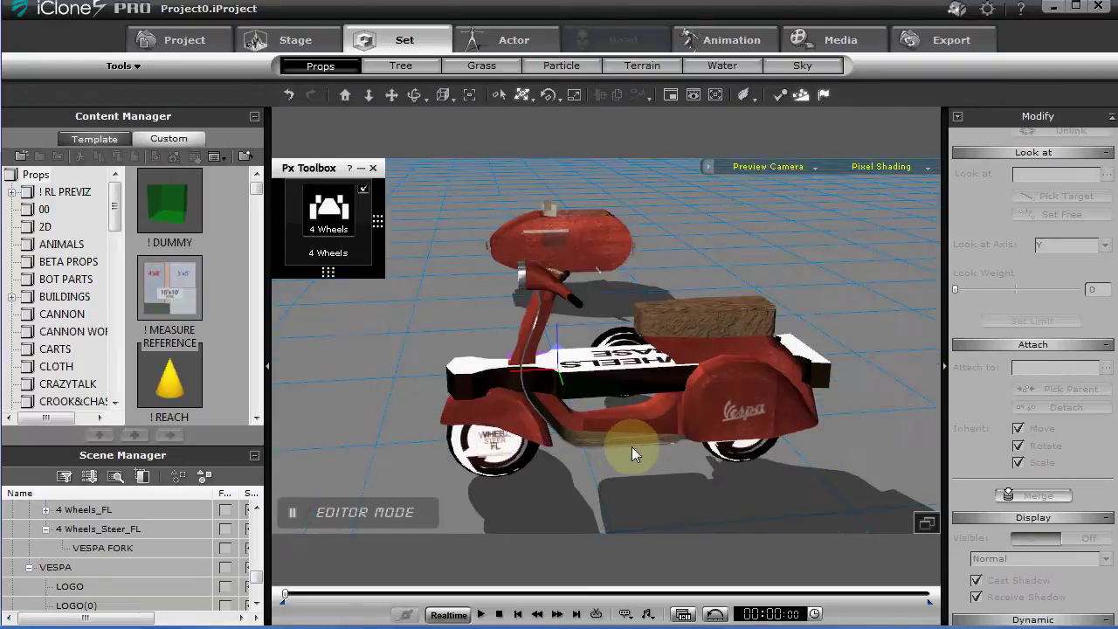
# - Attach the VESPA body to the 4 Wheels base as its parent
pyautogui.click(743, 402)
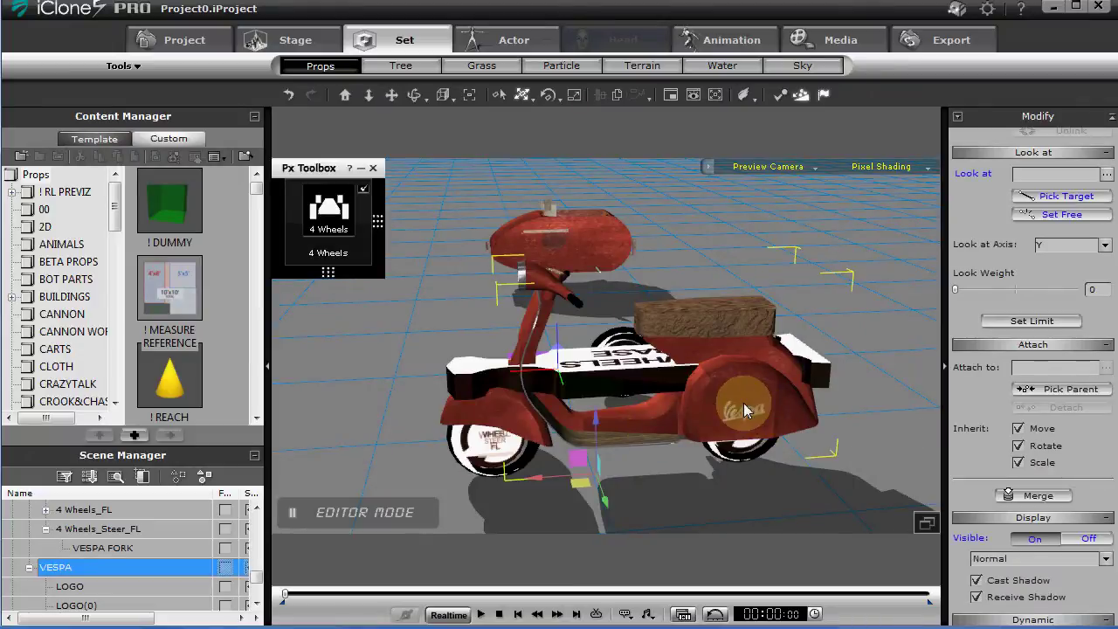
pyautogui.rightClick(583, 460)
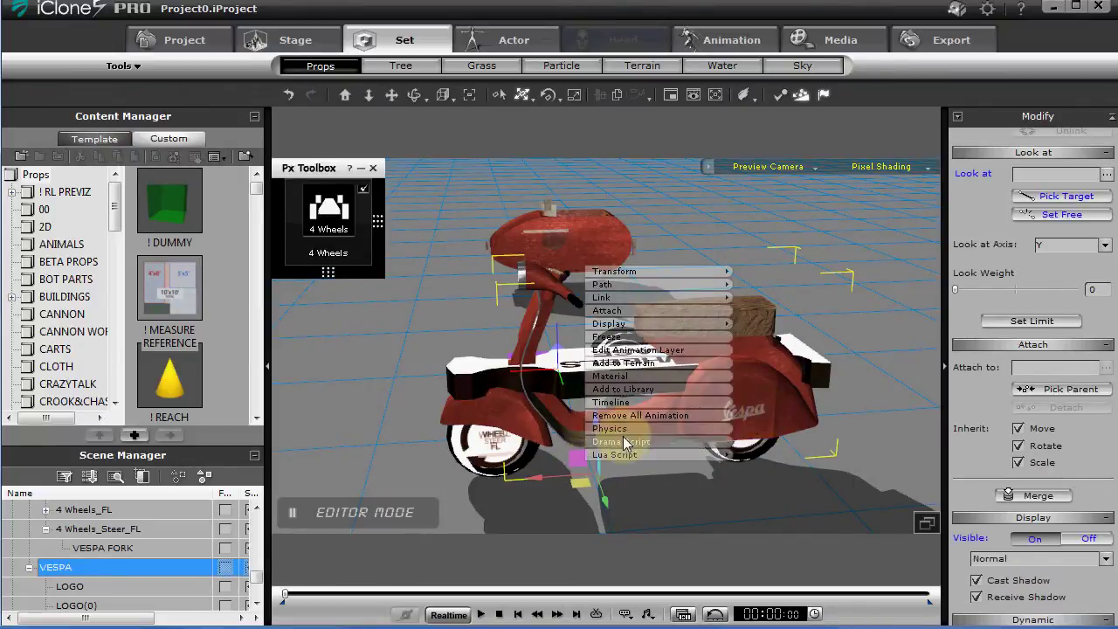
pyautogui.click(623, 311)
pyautogui.click(609, 364)
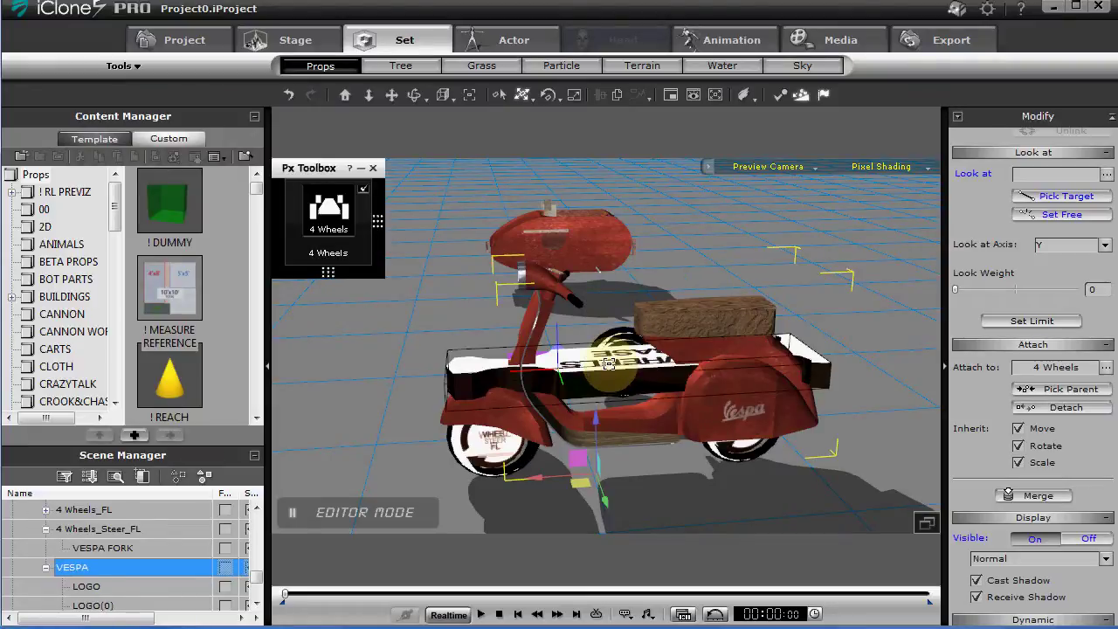
# - Select the 4 Wheels base, test-drive it forward at speed 9 with the Vespa body attached, and stop the simulation
pyautogui.click(609, 364)
pyautogui.moveTo(664, 389); pyautogui.dragTo(379, 344, button='middle')
pyautogui.scroll(-4, 581, 398)
pyautogui.click(328, 210)
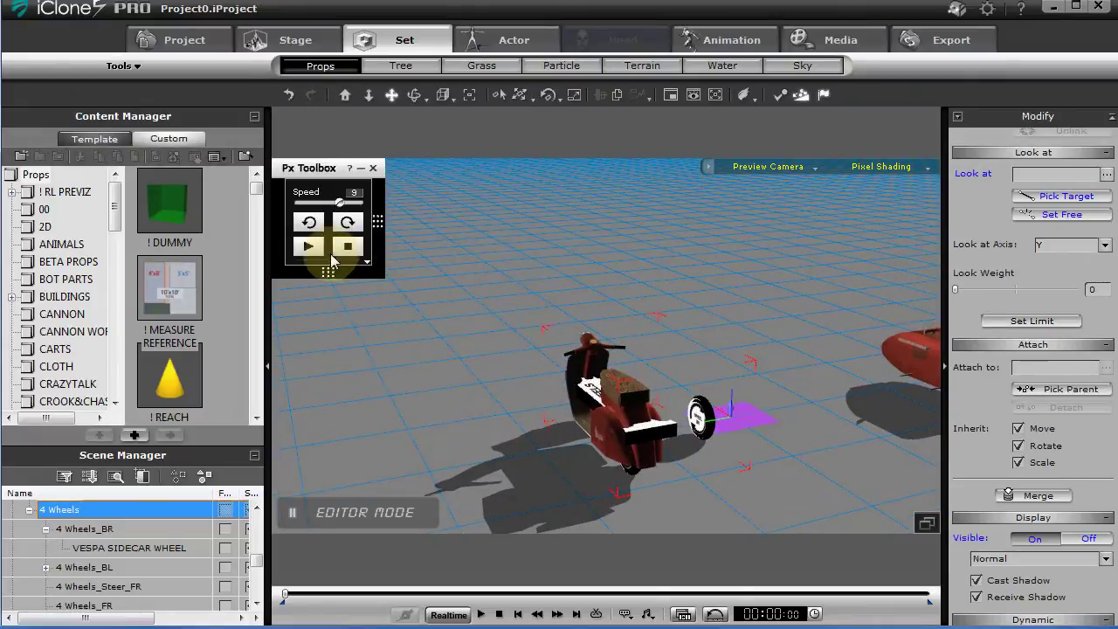
pyautogui.click(310, 247)
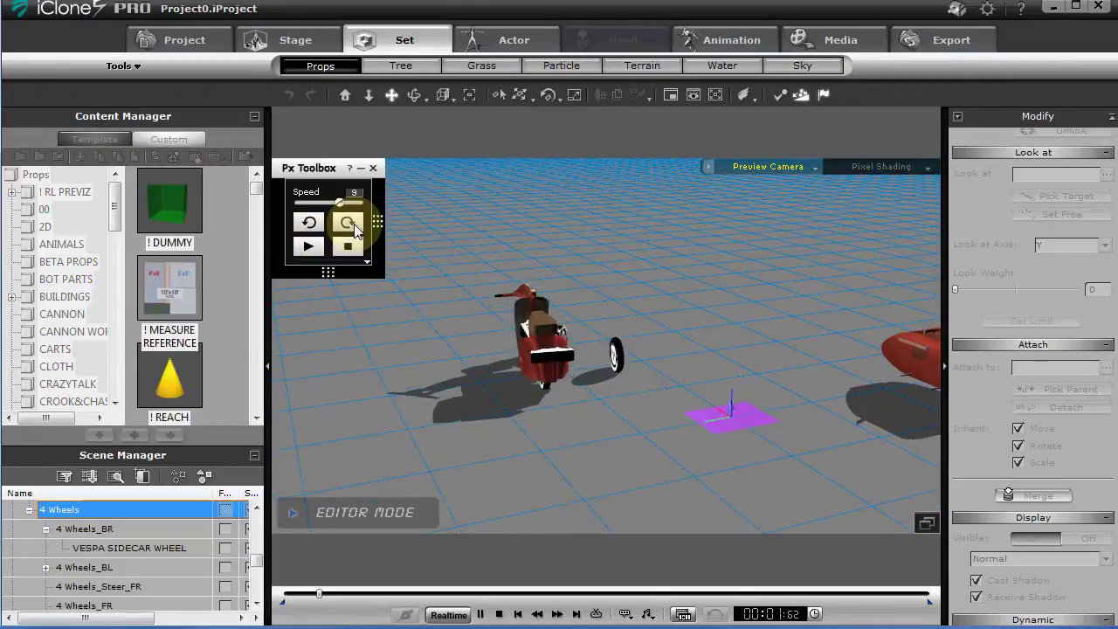
pyautogui.click(434, 450)
pyautogui.click(608, 419)
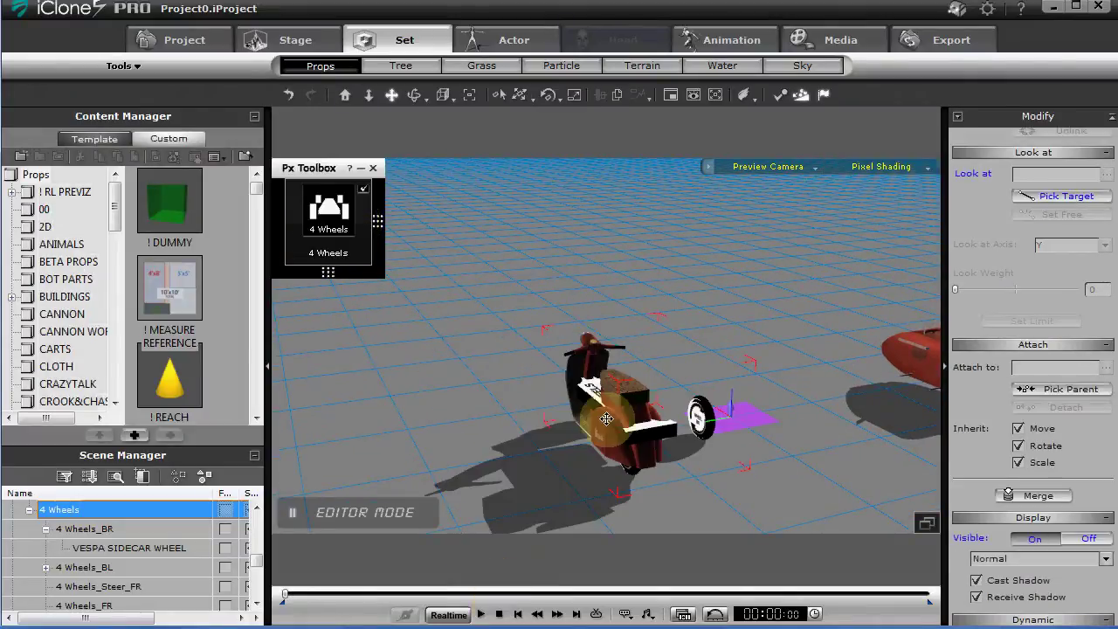
# - Test the steering while viewing the Vespa's handlebars up close, and stop the simulation
pyautogui.moveTo(627, 405); pyautogui.dragTo(640, 400, button='middle')
pyautogui.scroll(5, 641, 401)
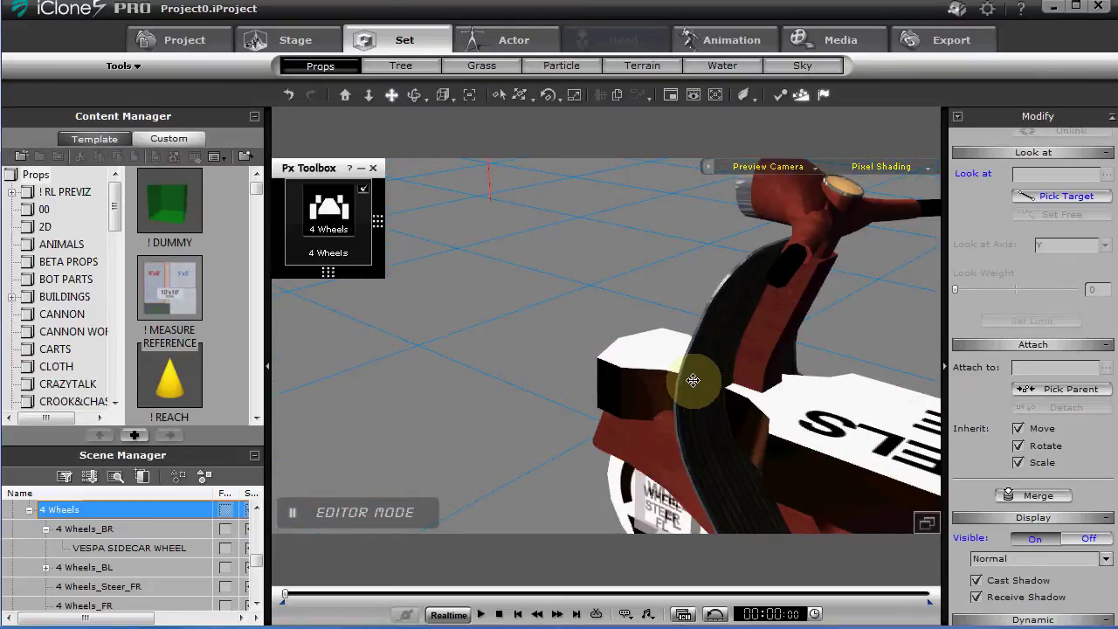
pyautogui.scroll(-5, 693, 380)
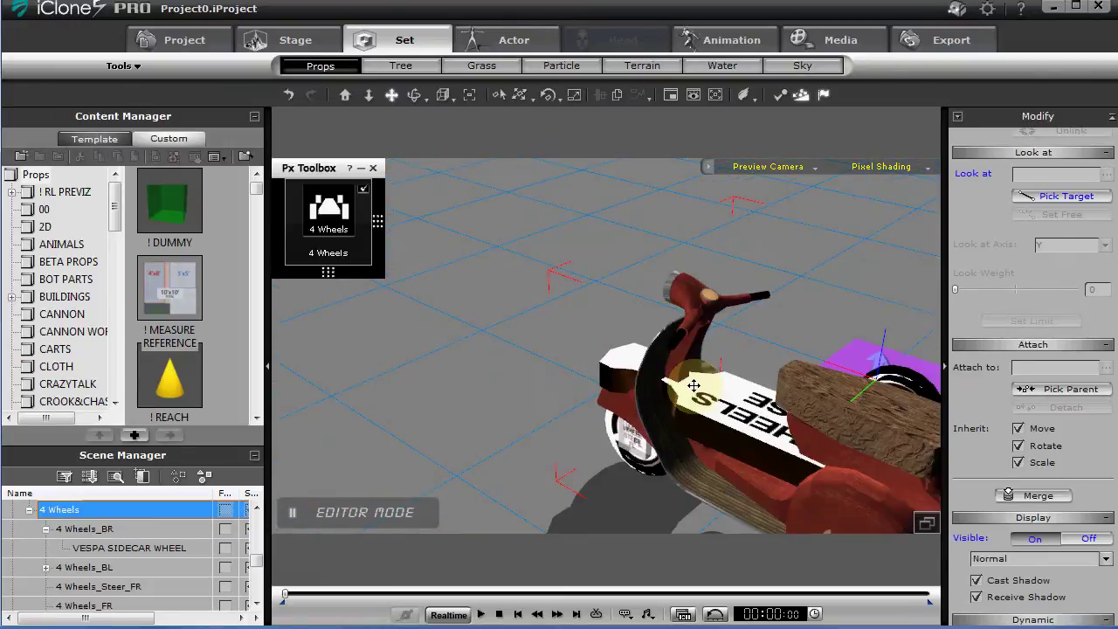
pyautogui.click(328, 209)
pyautogui.click(307, 223)
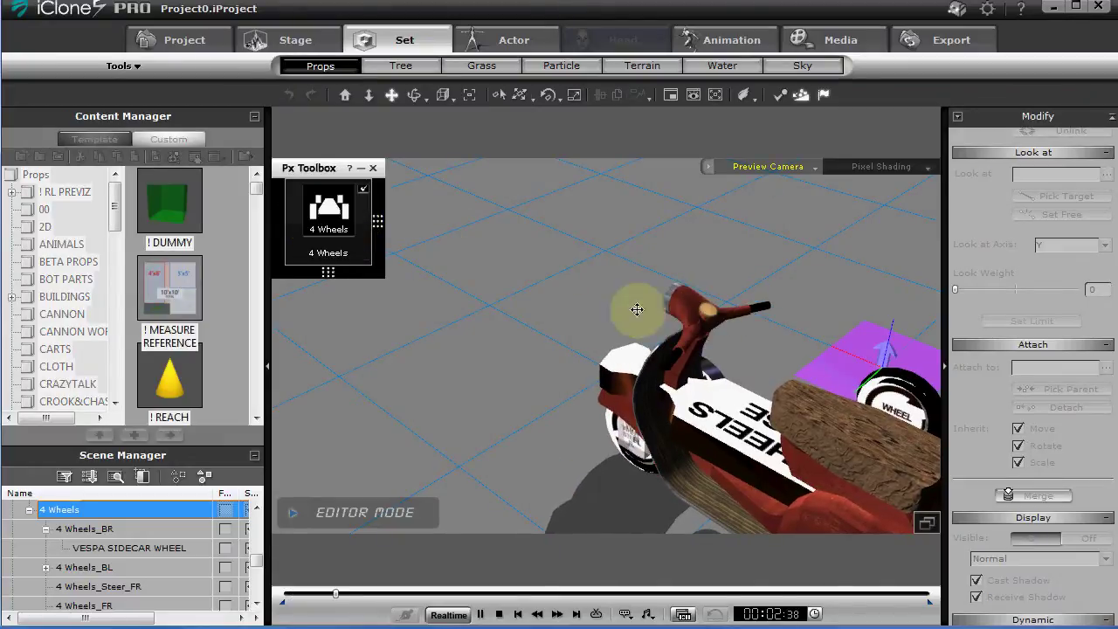
pyautogui.moveTo(306, 229)
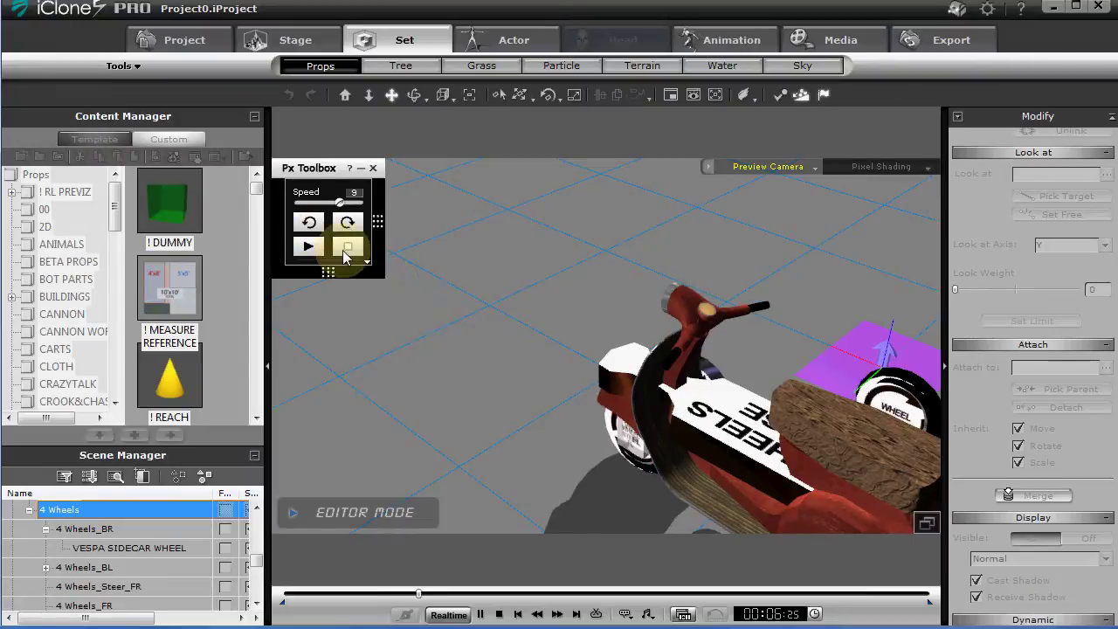
pyautogui.click(501, 615)
# - Tilt the pivot of the 4 Wheels_Steer_FL part to a Y rotation of 338.2 to match the angle of the Vespa fork
pyautogui.moveTo(876, 374); pyautogui.dragTo(697, 272, button='right')
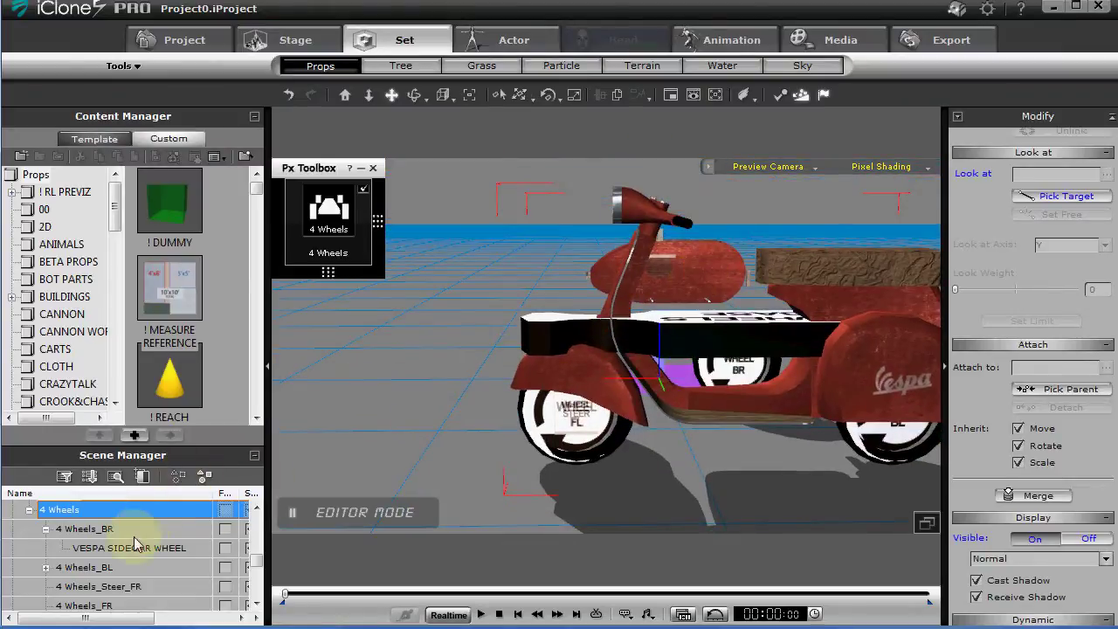
pyautogui.scroll(-1, 255, 561)
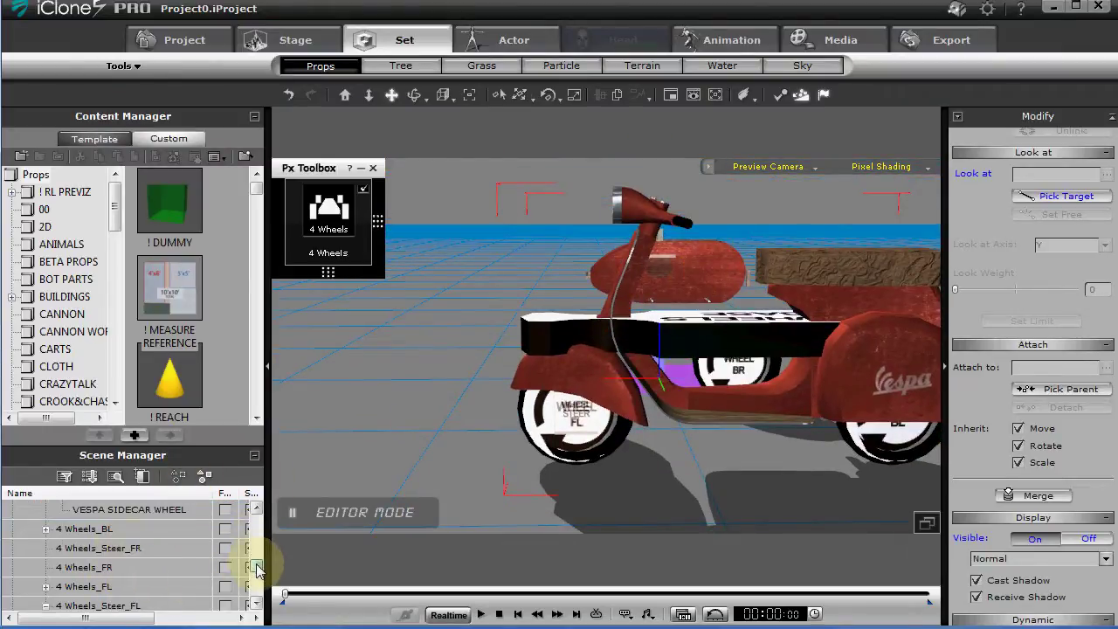
pyautogui.scroll(-1, 255, 569)
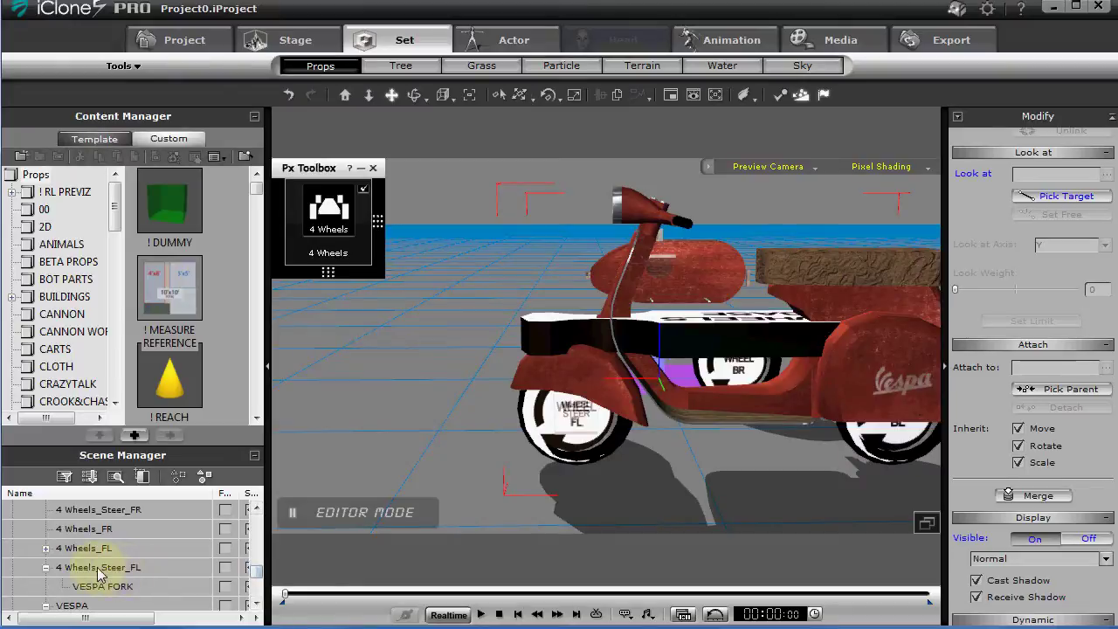
pyautogui.click(139, 566)
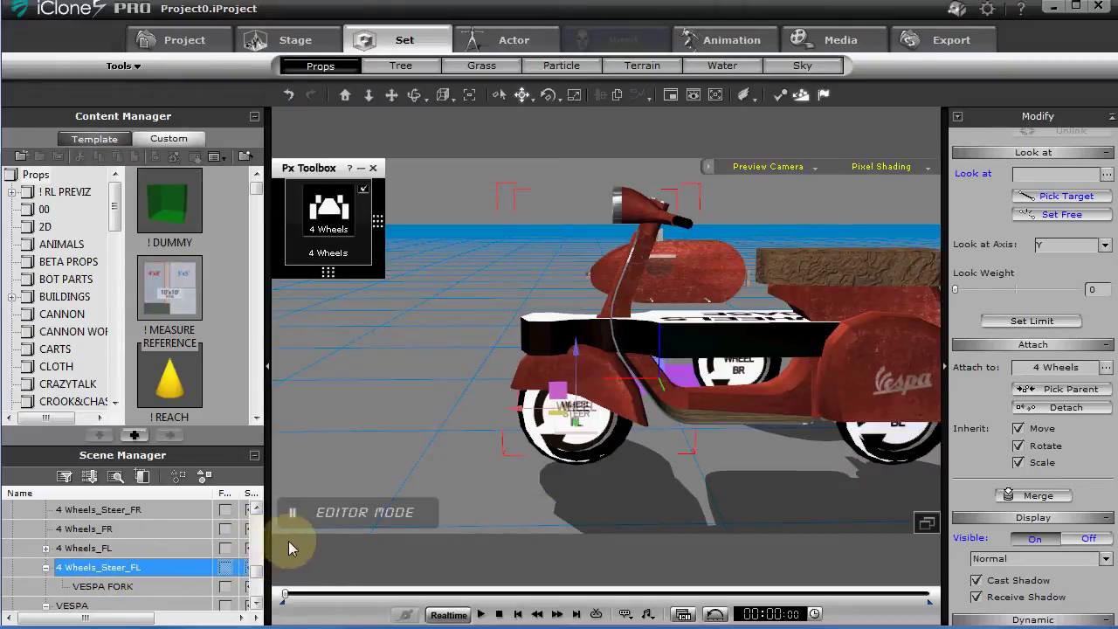
pyautogui.press('e')
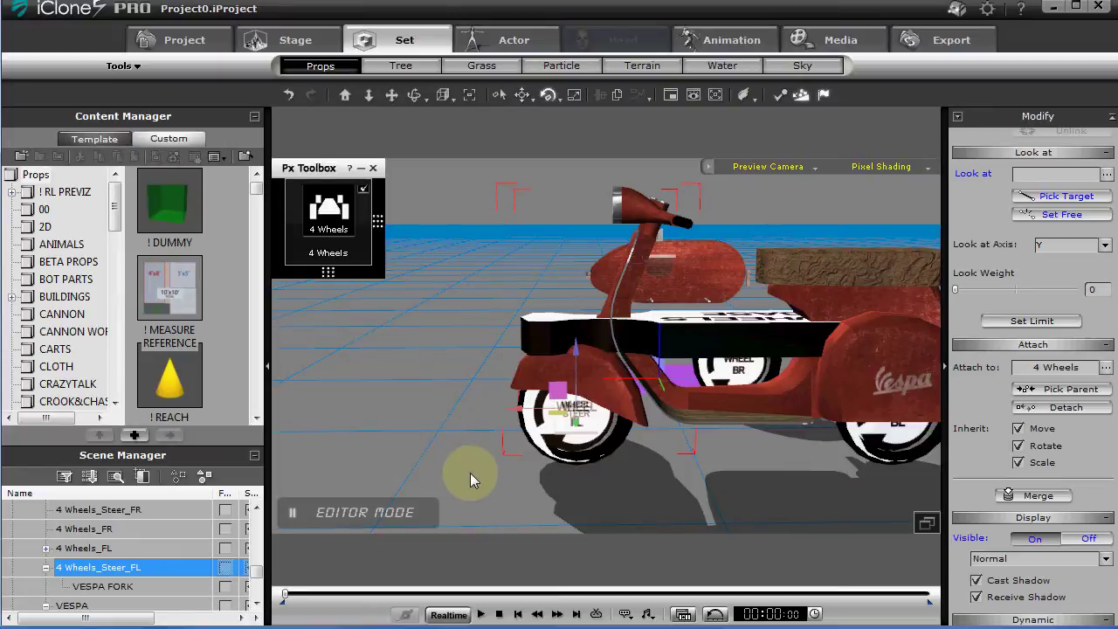
pyautogui.moveTo(471, 472); pyautogui.dragTo(474, 448, button='right')
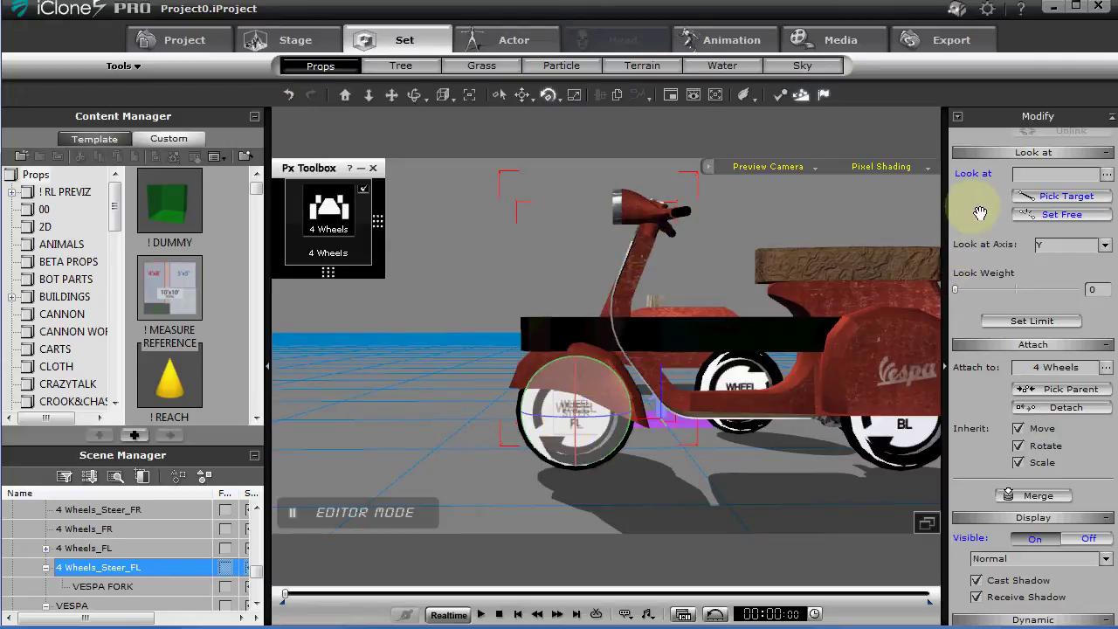
pyautogui.scroll(10, 980, 213)
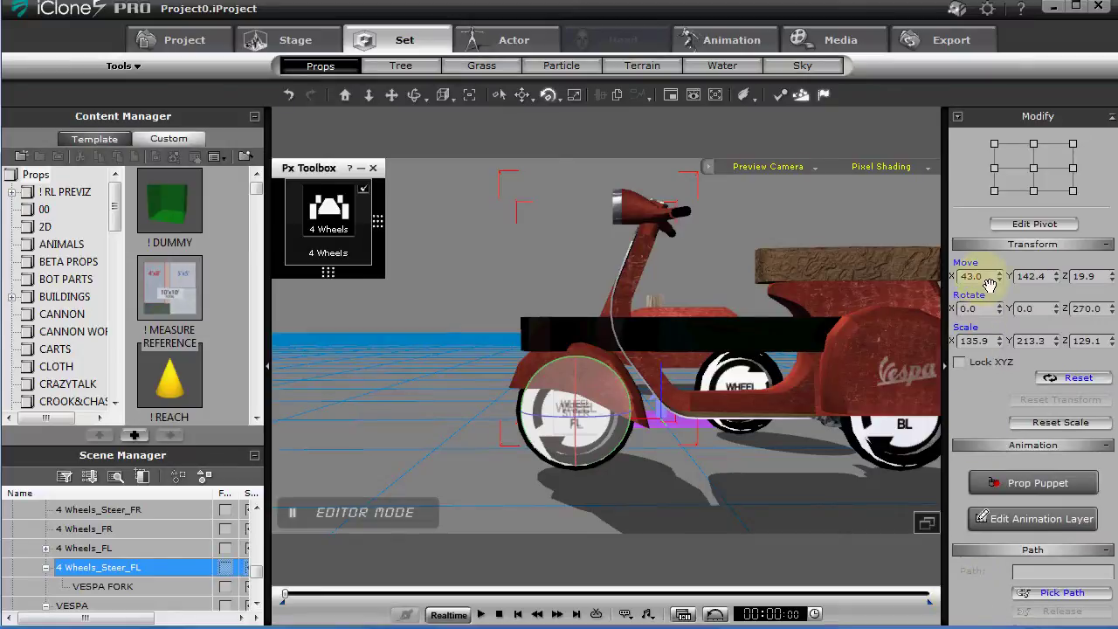
pyautogui.click(1034, 224)
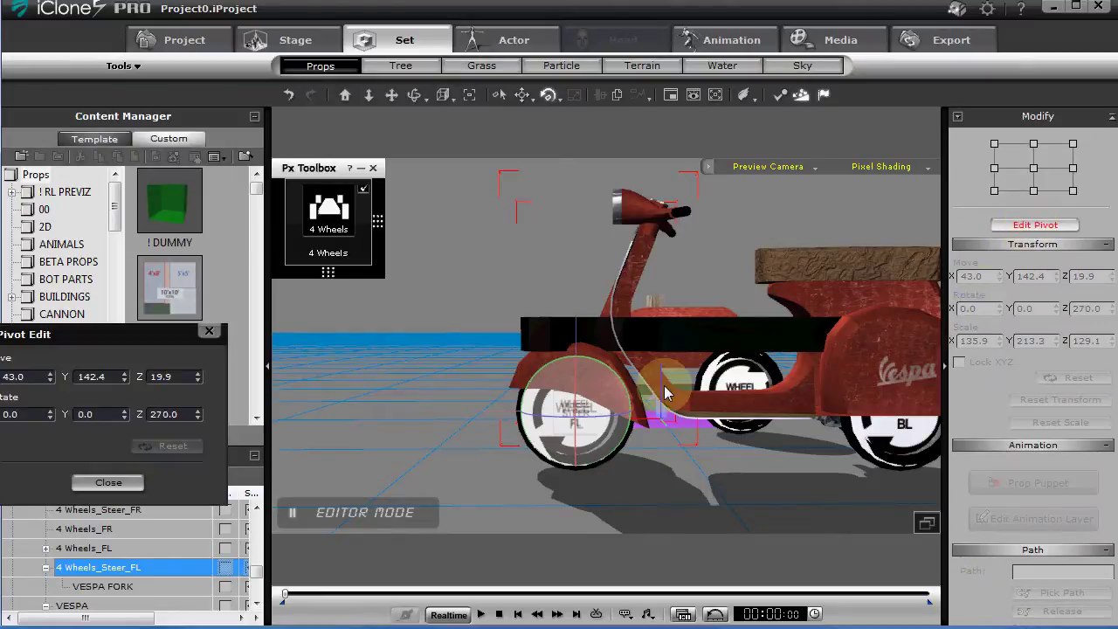
pyautogui.moveTo(628, 378); pyautogui.dragTo(634, 389)
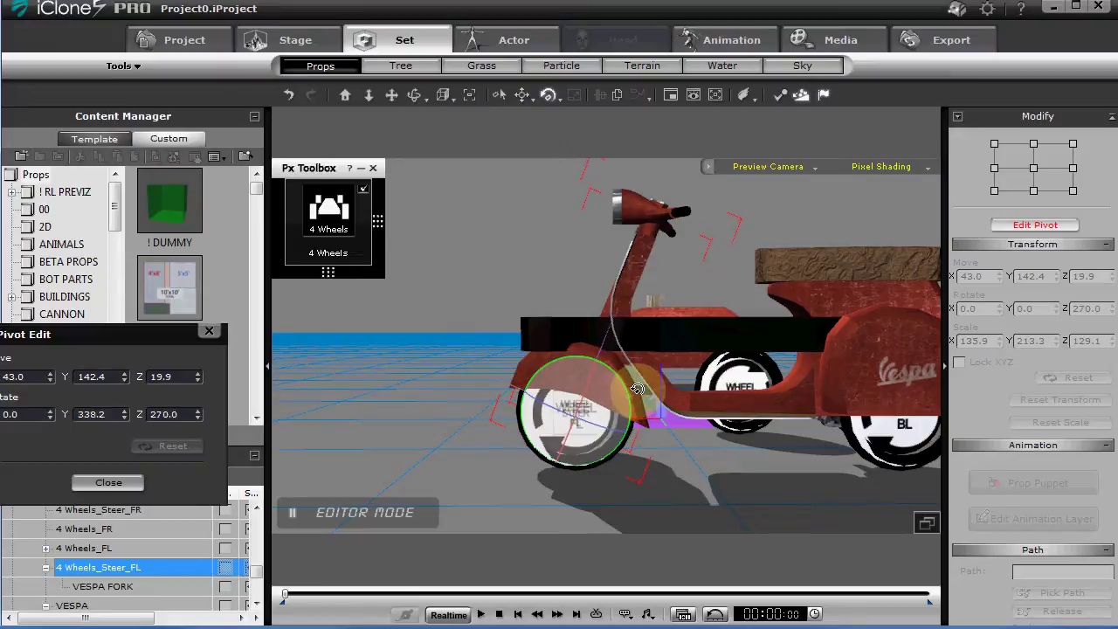
pyautogui.click(107, 482)
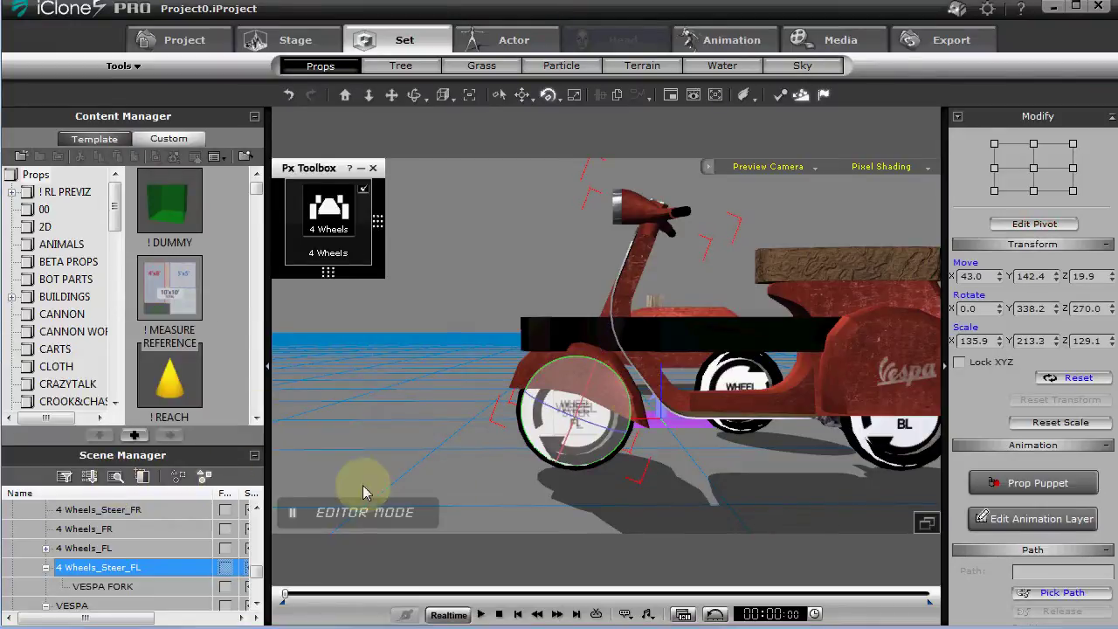
# - Run the simulation and steer the front wheel both ways, checking the tilted fork and handlebars from the side and from behind
pyautogui.moveTo(573, 448); pyautogui.dragTo(515, 419, button='right')
pyautogui.click(340, 214)
pyautogui.click(347, 225)
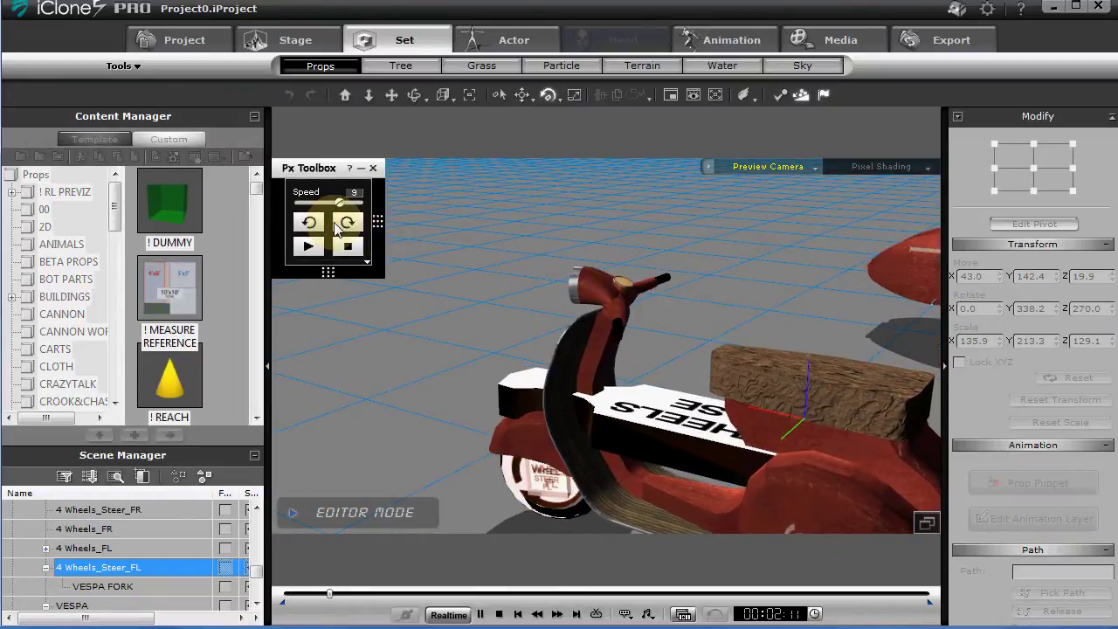
pyautogui.click(312, 227)
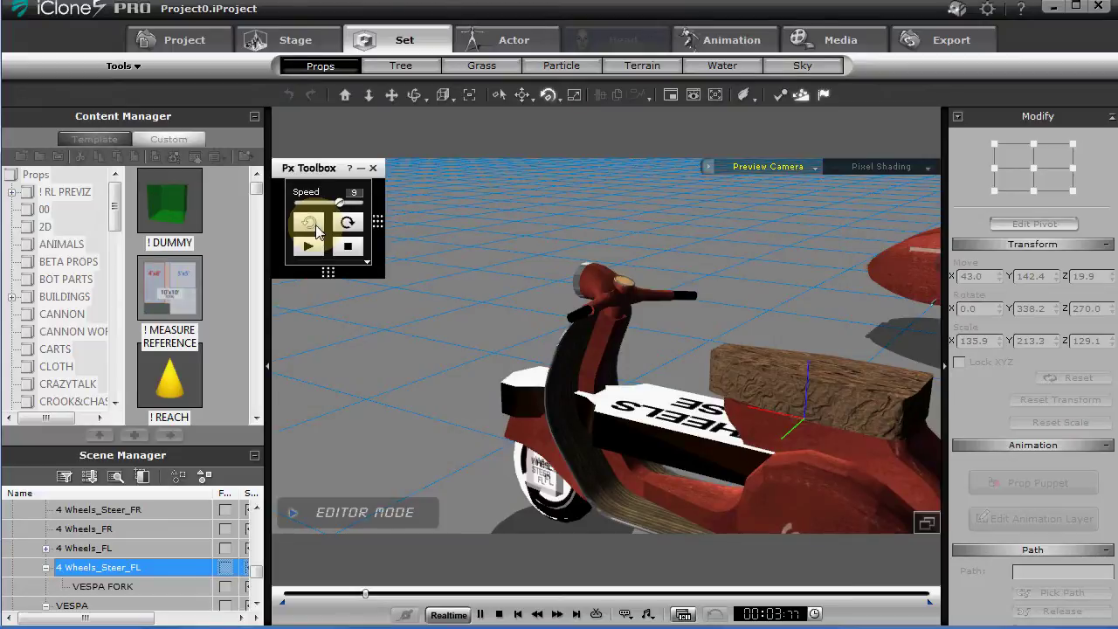
pyautogui.click(367, 260)
pyautogui.moveTo(655, 375); pyautogui.dragTo(642, 400, button='right')
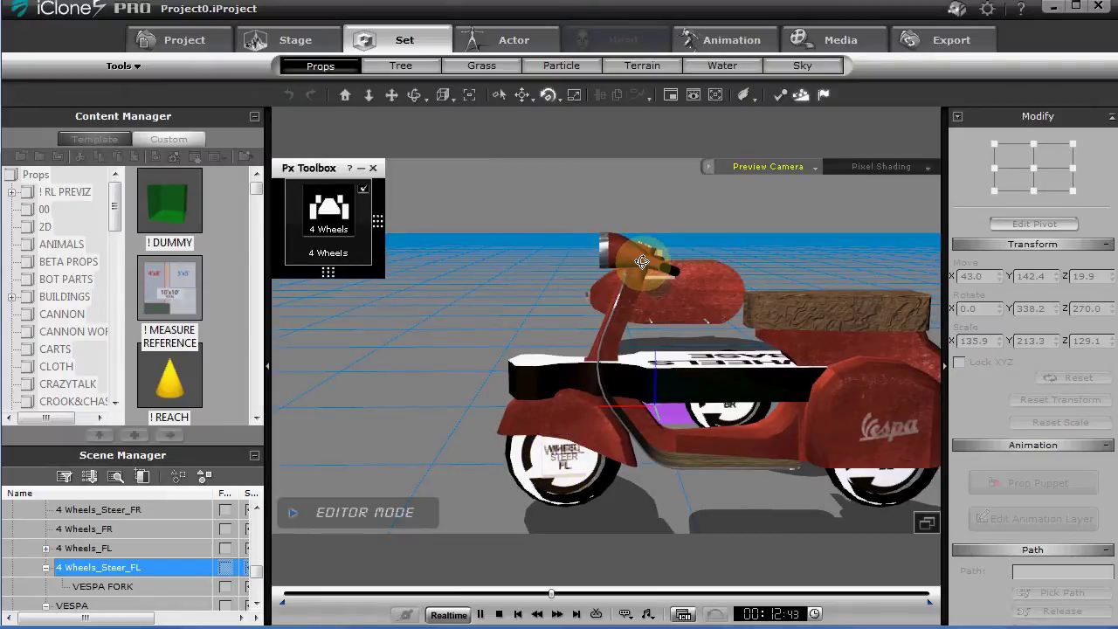
pyautogui.moveTo(649, 254); pyautogui.dragTo(452, 375)
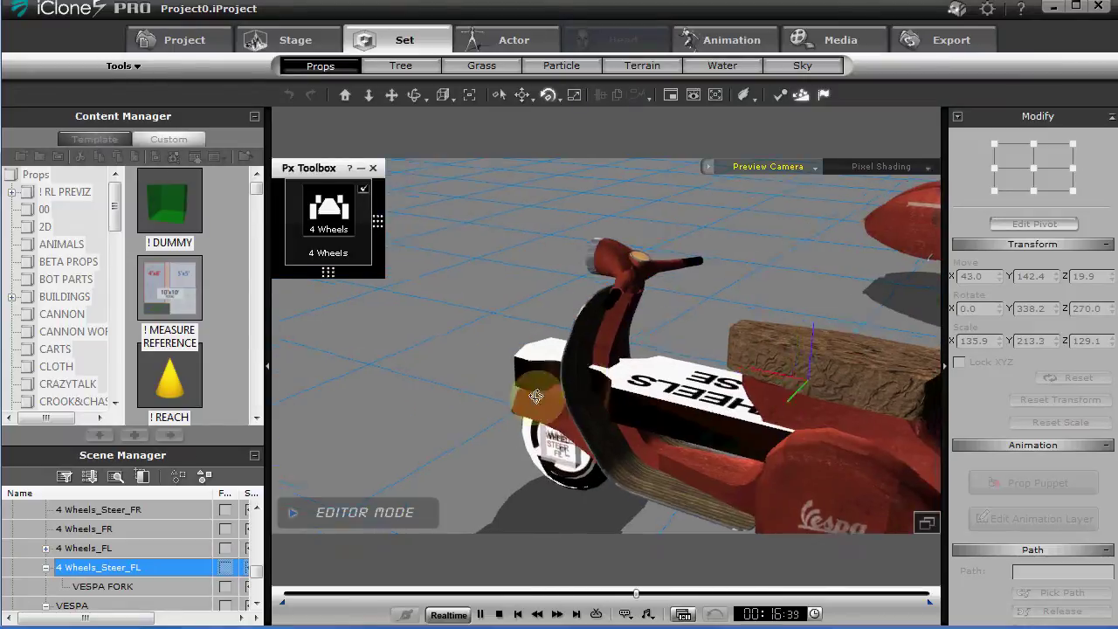
pyautogui.click(320, 228)
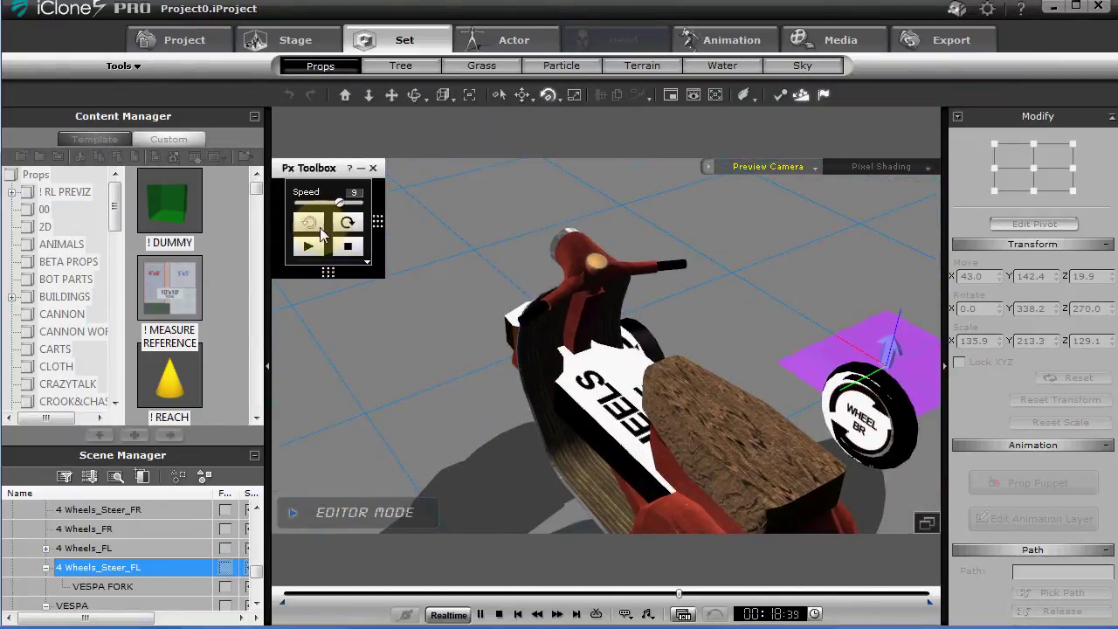
pyautogui.click(320, 229)
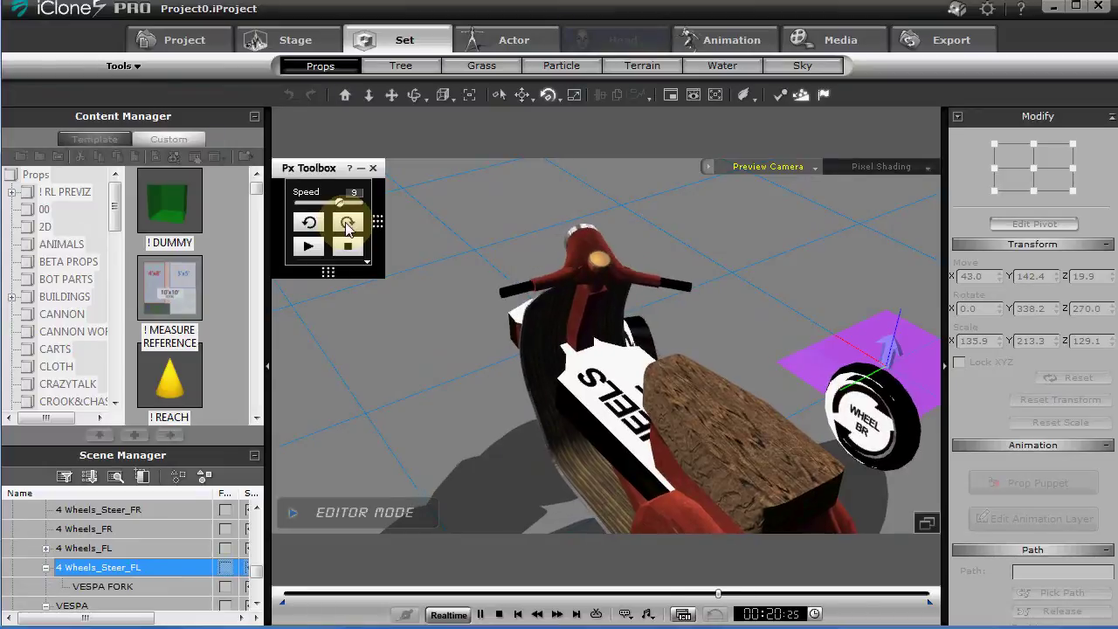
pyautogui.click(315, 229)
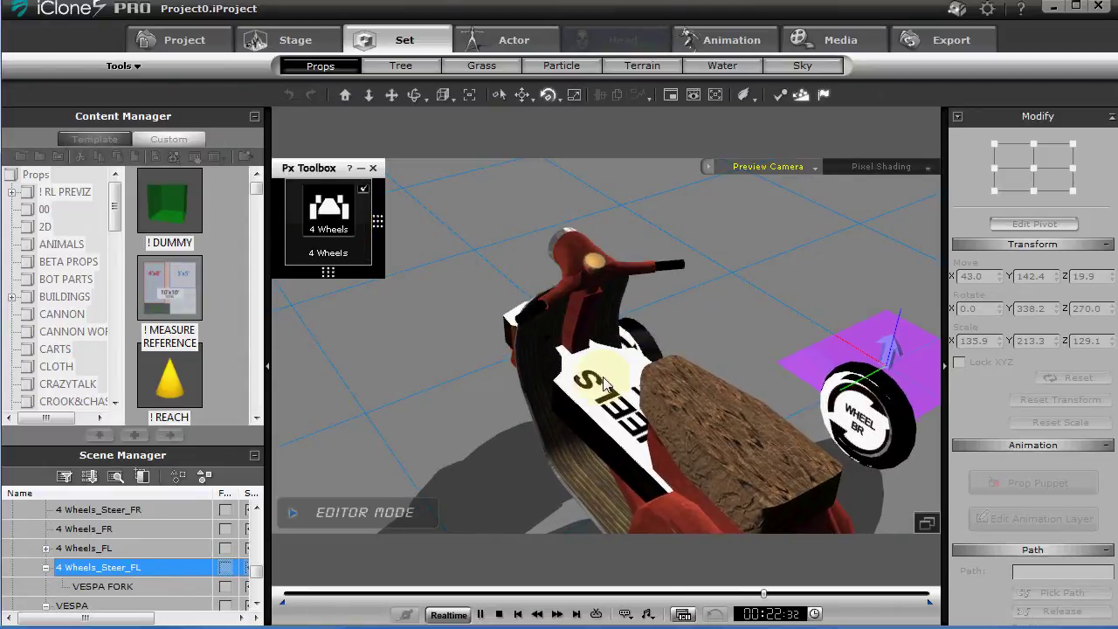
# - Test-drive the vehicle forward with steering at speed 9 in a wider view, and stop the simulation
pyautogui.scroll(-5, 568, 395)
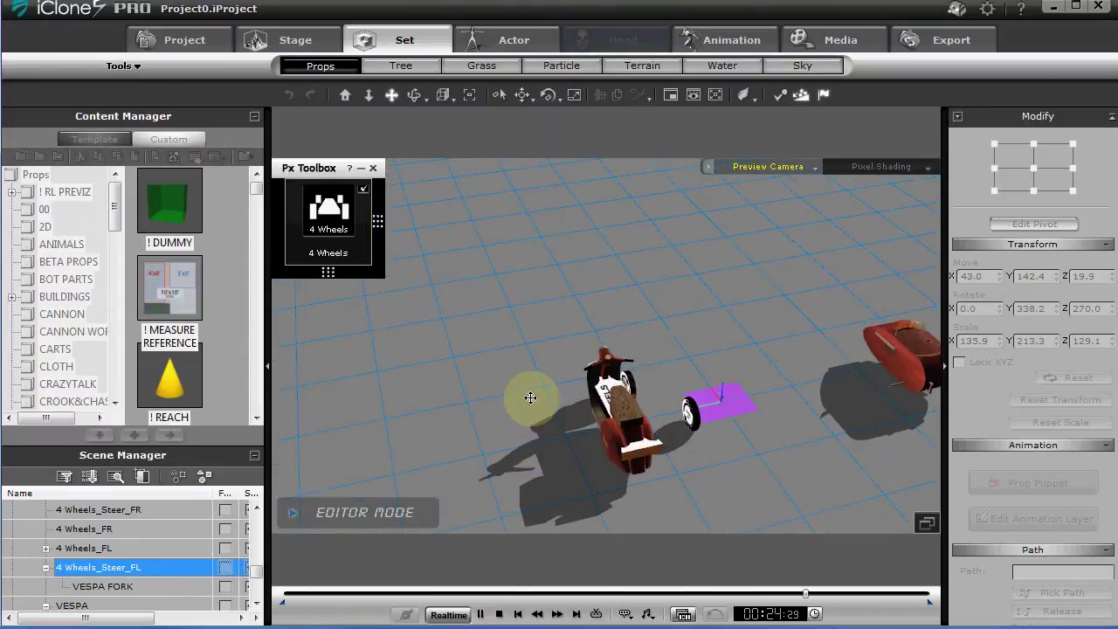
pyautogui.click(531, 397)
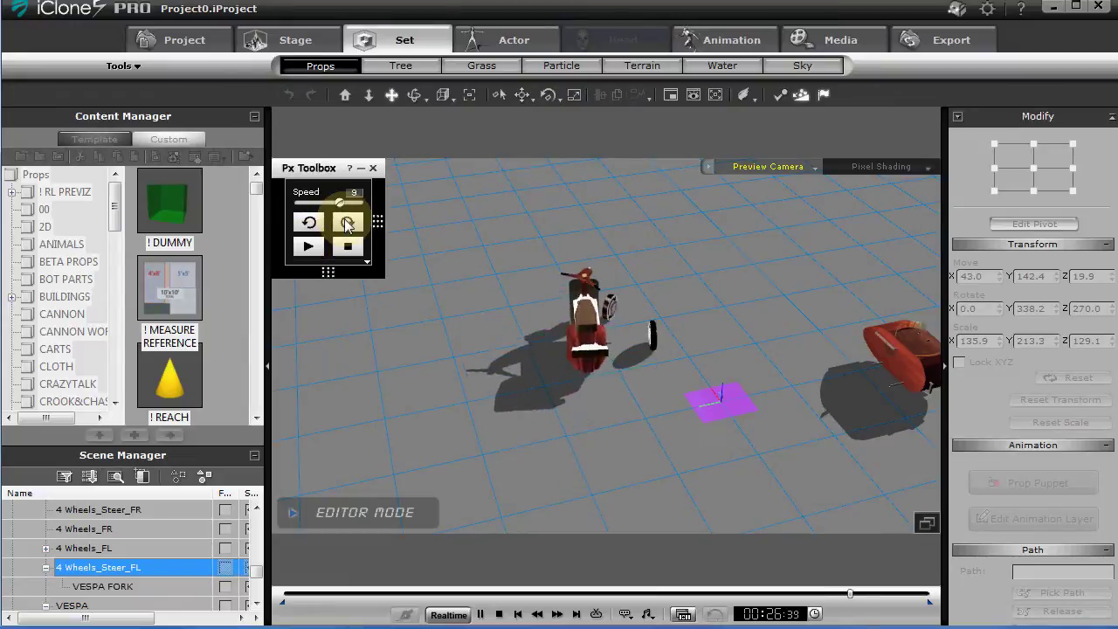
pyautogui.click(343, 225)
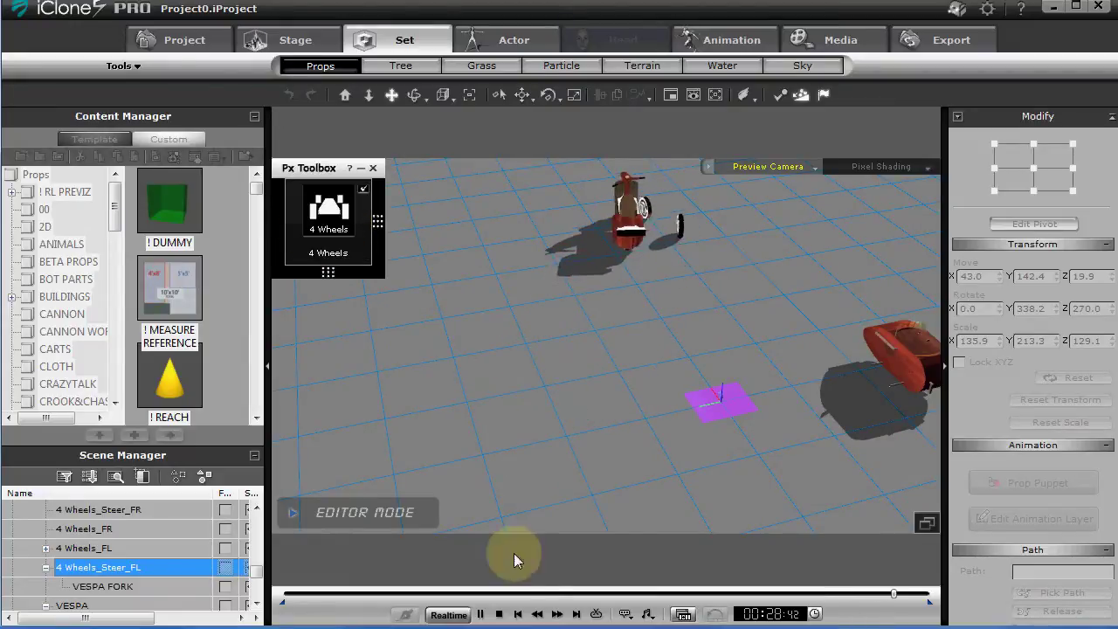
pyautogui.click(499, 614)
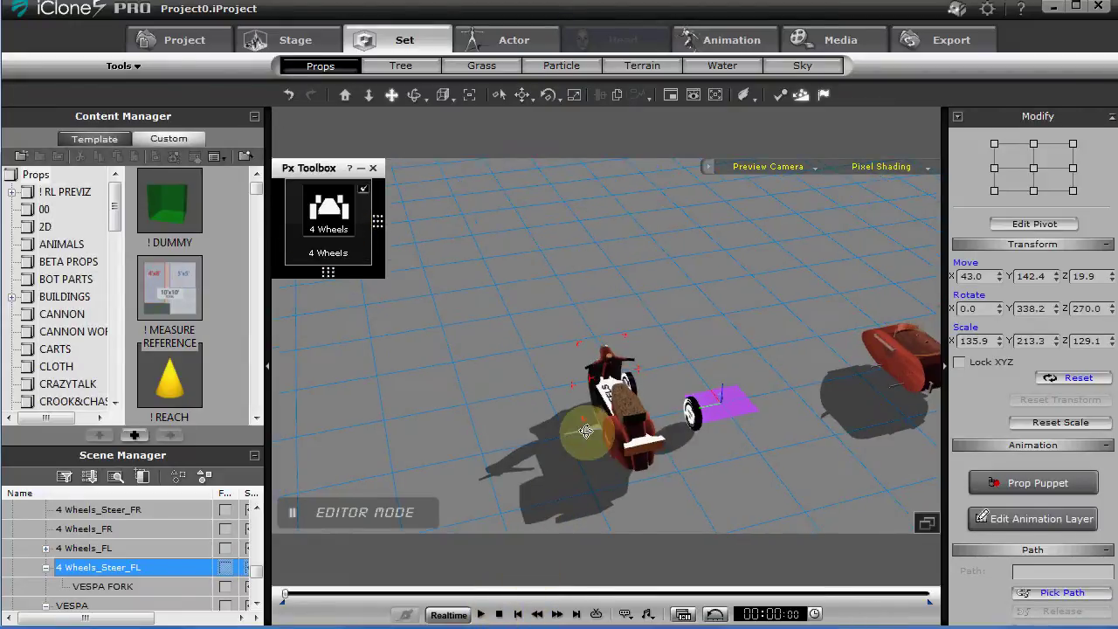
# - Test-drive the Vespa once more while watching it from the side, and stop the simulation
pyautogui.moveTo(602, 404); pyautogui.dragTo(635, 408, button='right')
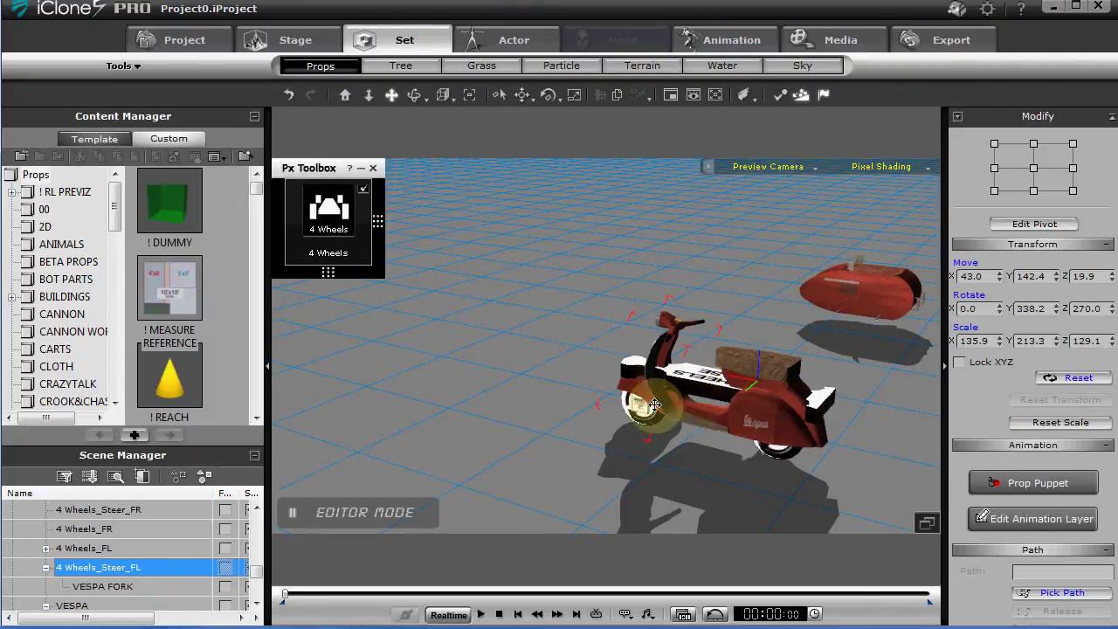
pyautogui.click(337, 225)
pyautogui.click(319, 244)
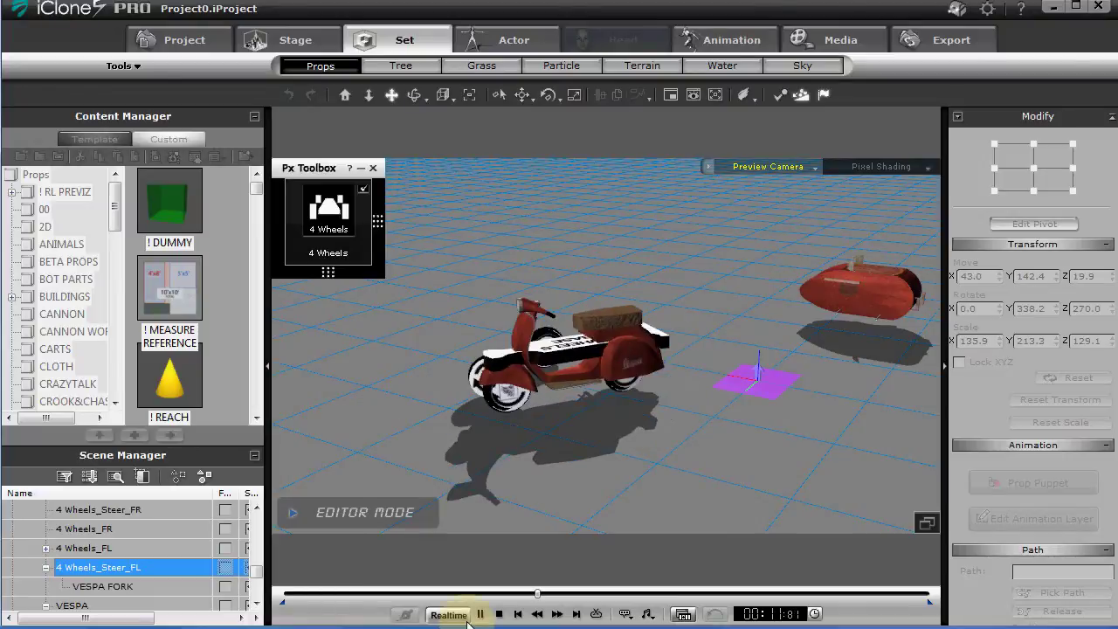
pyautogui.click(499, 614)
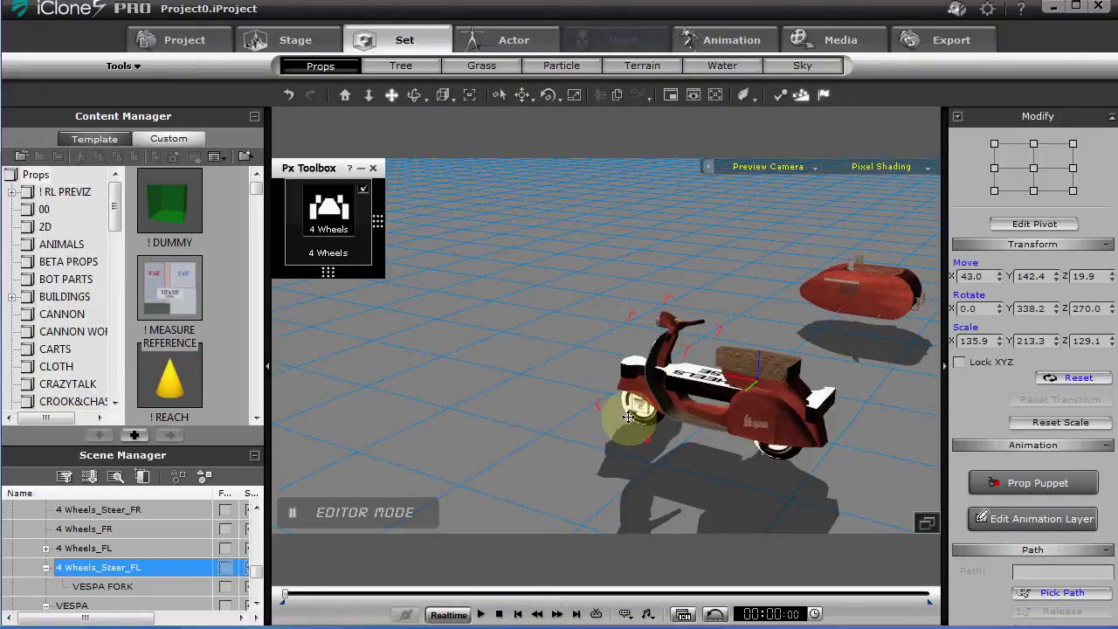
pyautogui.moveTo(627, 417); pyautogui.dragTo(551, 435, button='right')
pyautogui.scroll(4, 603, 428)
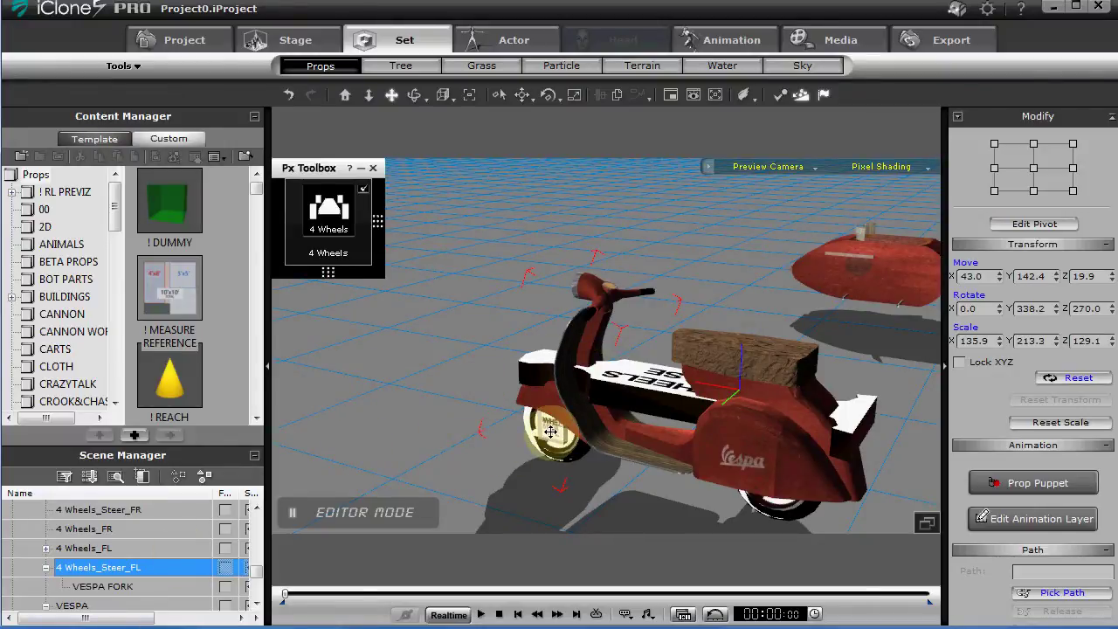
pyautogui.moveTo(643, 407); pyautogui.dragTo(614, 482, button='right')
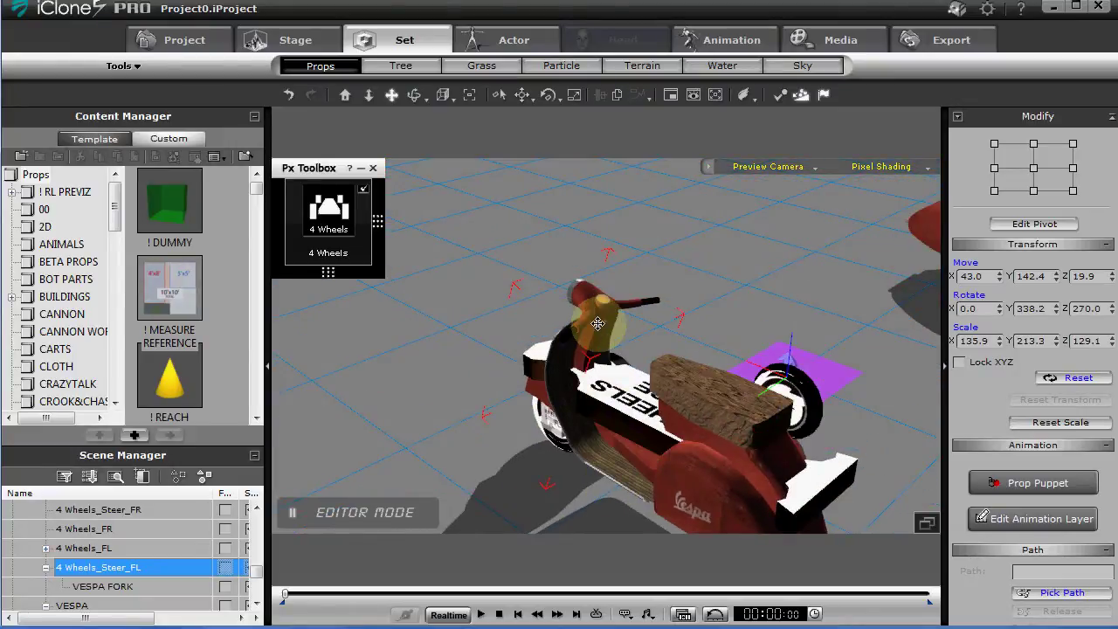
pyautogui.moveTo(597, 324); pyautogui.dragTo(453, 442, button='right')
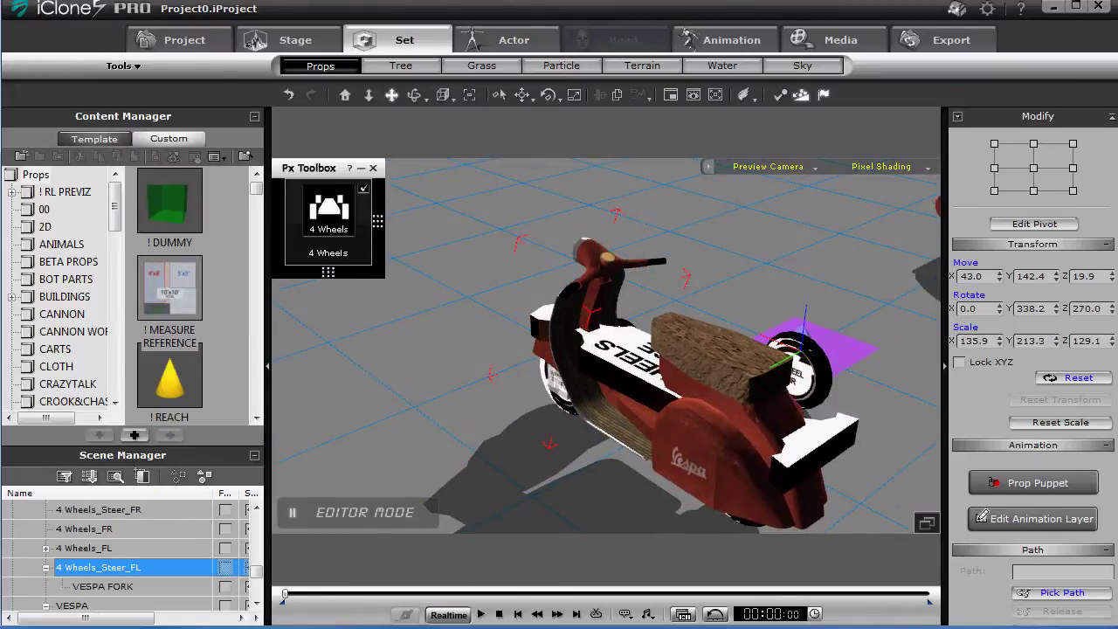
pyautogui.moveTo(449, 329); pyautogui.dragTo(606, 469)
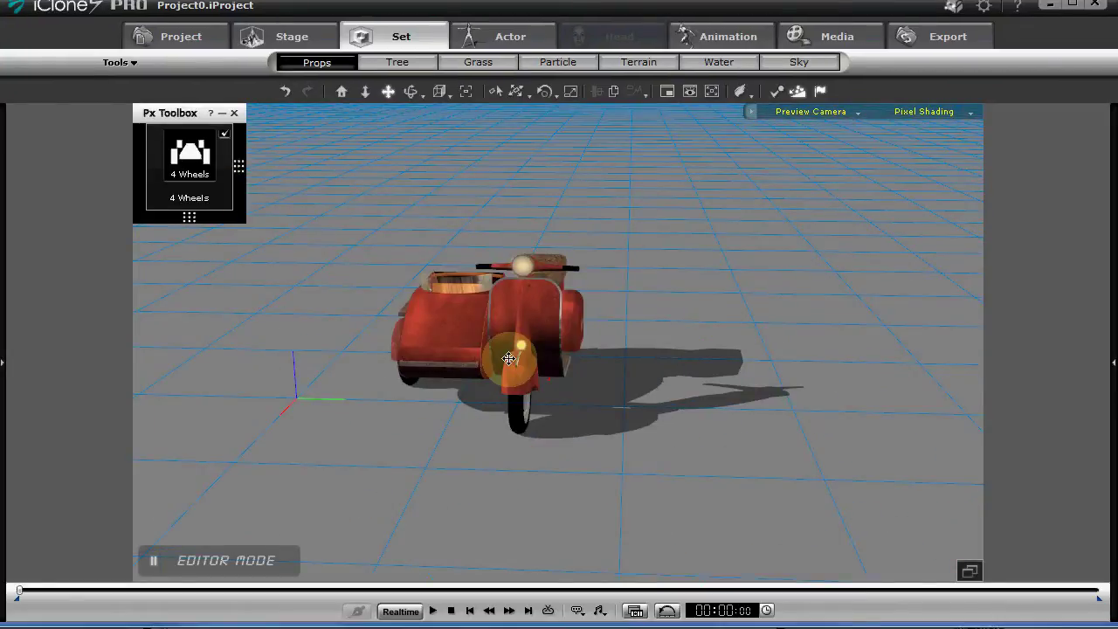
# - Inspect the assembled Vespa with sidecar from all around, test-drive it at speed 9, and stop the simulation
pyautogui.moveTo(509, 359); pyautogui.dragTo(485, 332, button='right')
pyautogui.moveTo(559, 353); pyautogui.dragTo(323, 387, button='right')
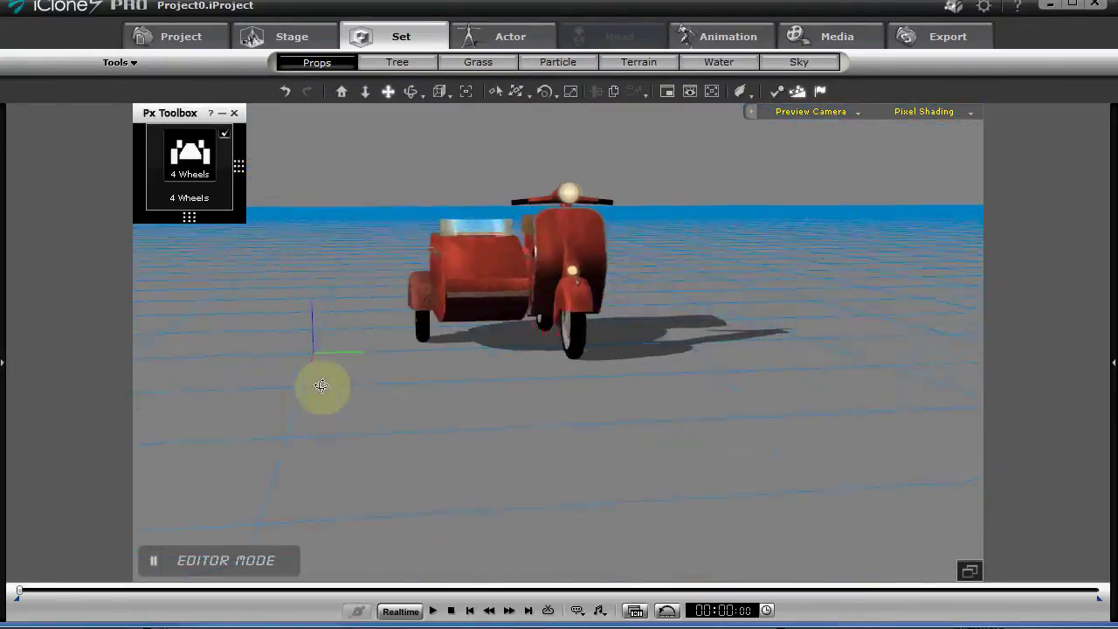
pyautogui.moveTo(447, 381); pyautogui.dragTo(311, 390, button='right')
pyautogui.moveTo(487, 321); pyautogui.dragTo(560, 309)
pyautogui.moveTo(560, 310); pyautogui.dragTo(380, 262, button='right')
pyautogui.click(189, 154)
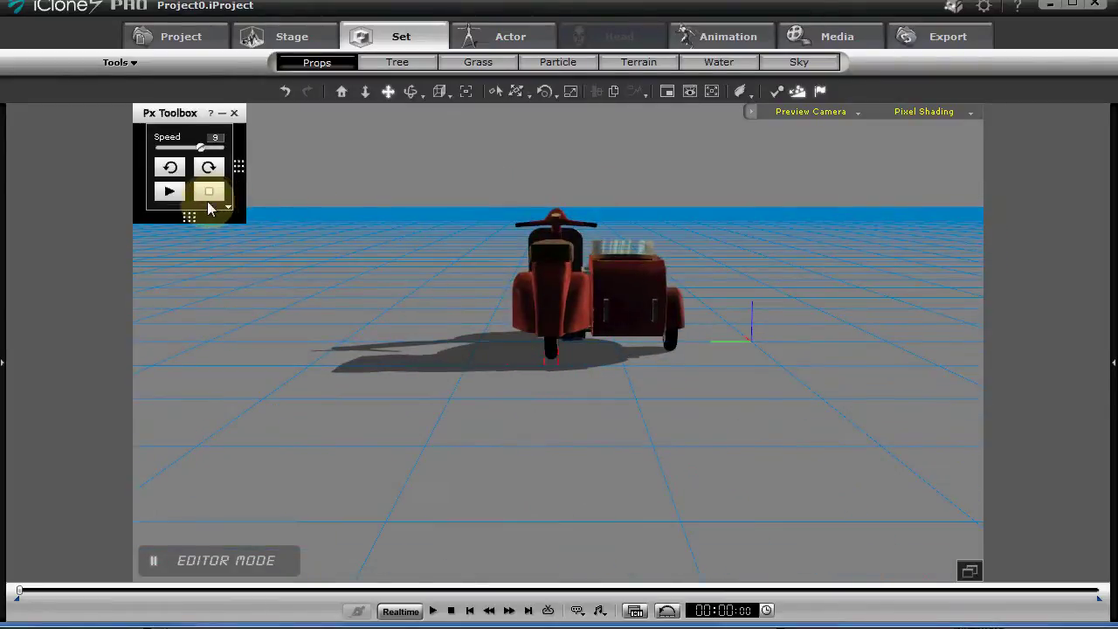
pyautogui.click(171, 192)
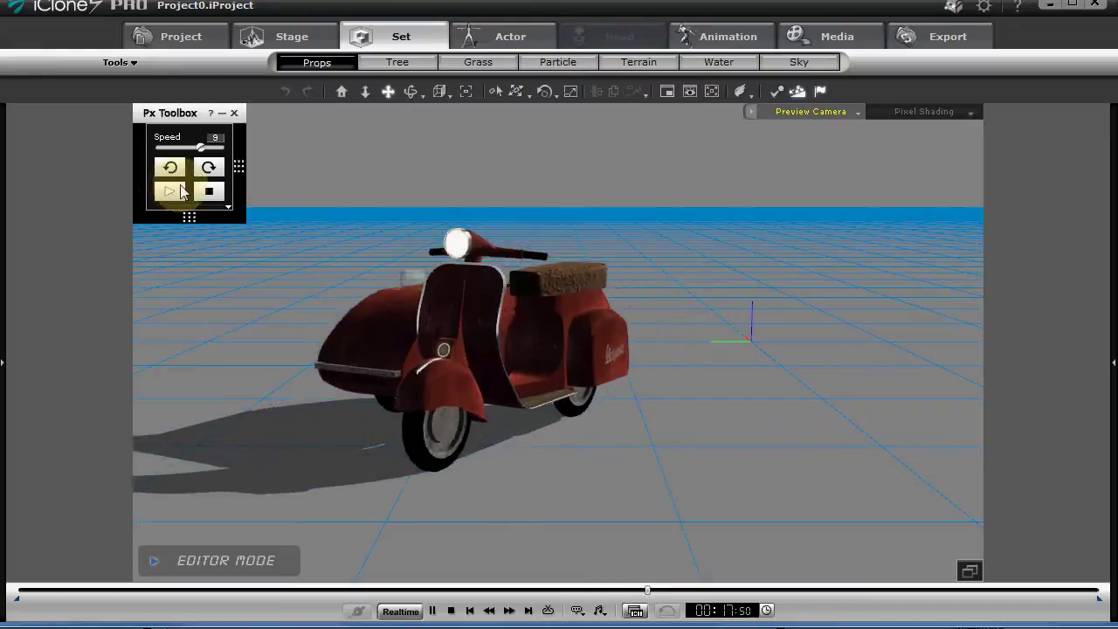
pyautogui.click(208, 192)
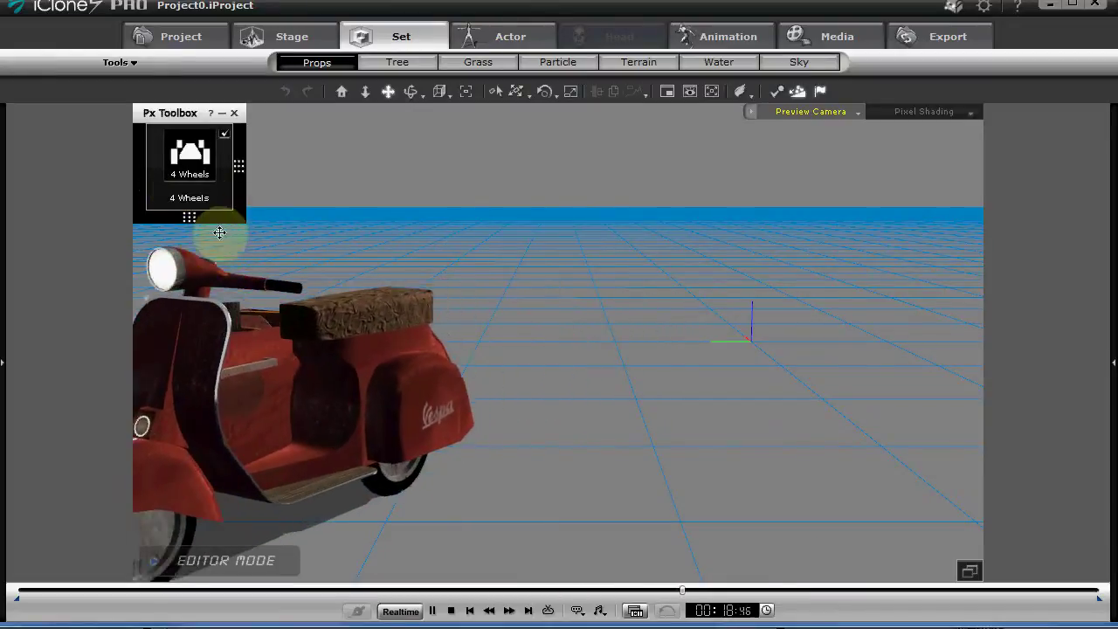
pyautogui.click(451, 611)
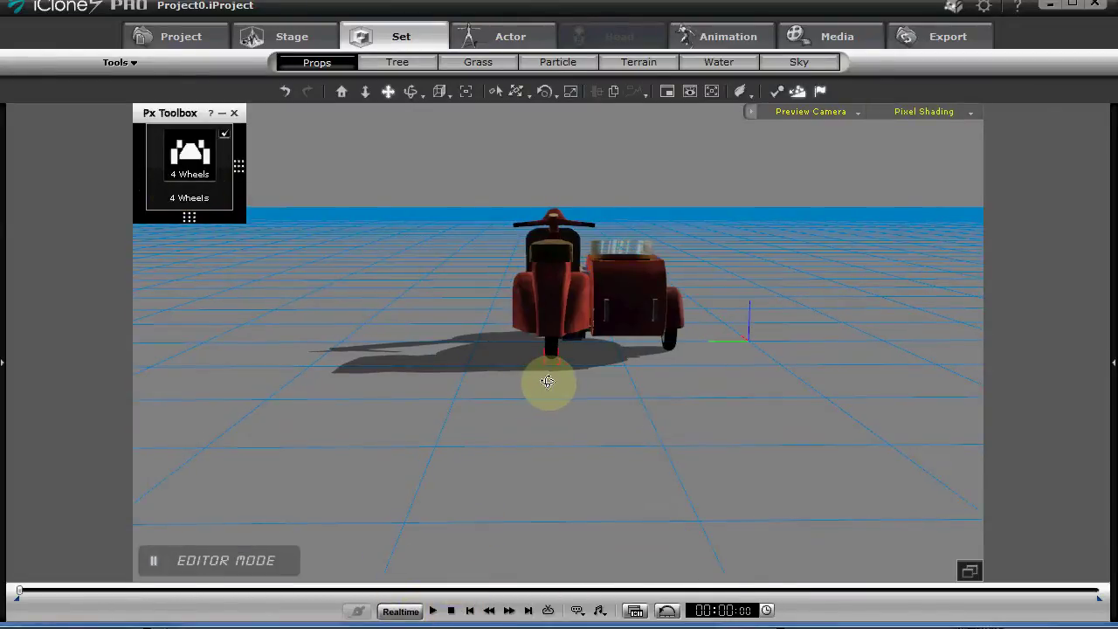
# - Examine the seated avatar's pose and hand placement on the Vespa up close
pyautogui.moveTo(547, 381); pyautogui.dragTo(493, 398, button='right')
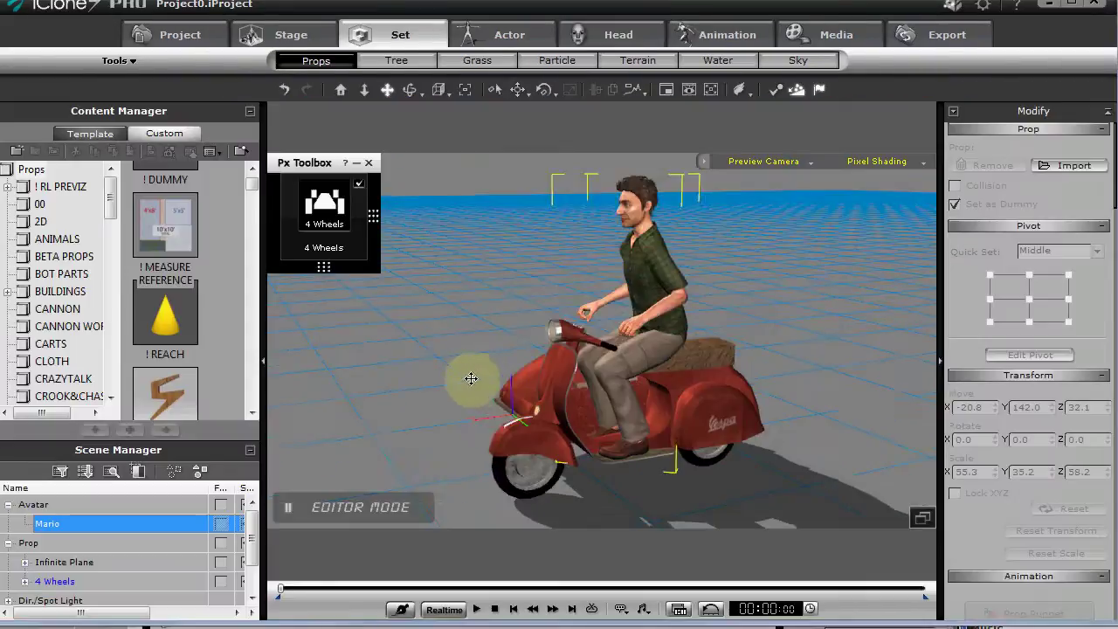
pyautogui.moveTo(466, 374); pyautogui.dragTo(639, 392, button='right')
pyautogui.scroll(2, 582, 407)
pyautogui.scroll(4, 582, 406)
pyautogui.scroll(-3, 643, 388)
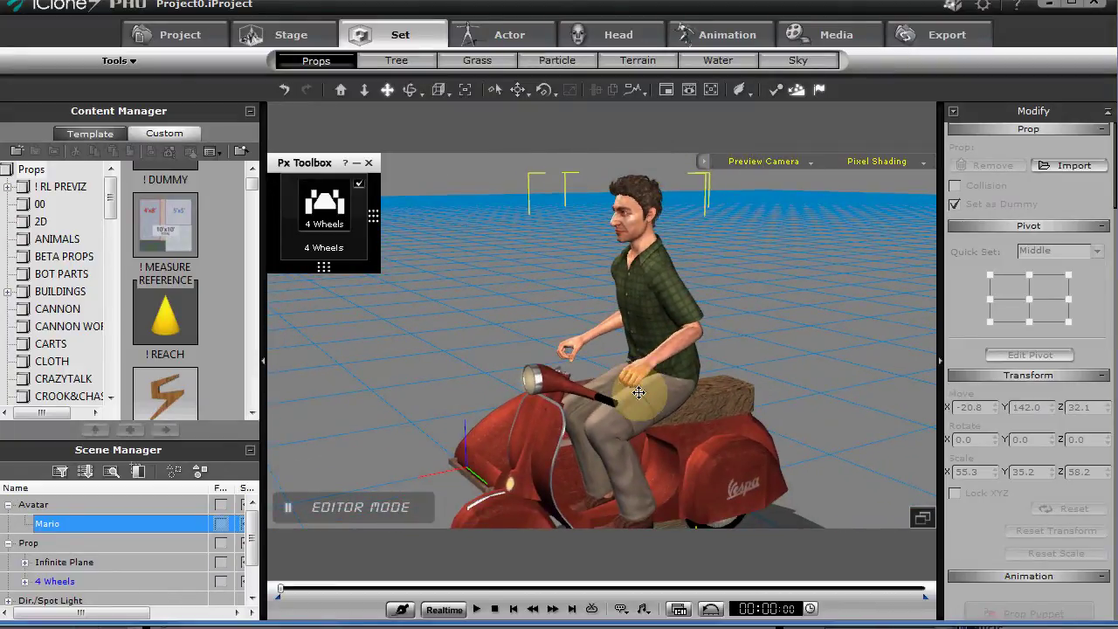
# - Add a ! REACH cone scaled to about 13 × 13 × 16.7 beside the left handlebar grip, and place a duplicate beside the right grip
pyautogui.moveTo(175, 318); pyautogui.dragTo(391, 377)
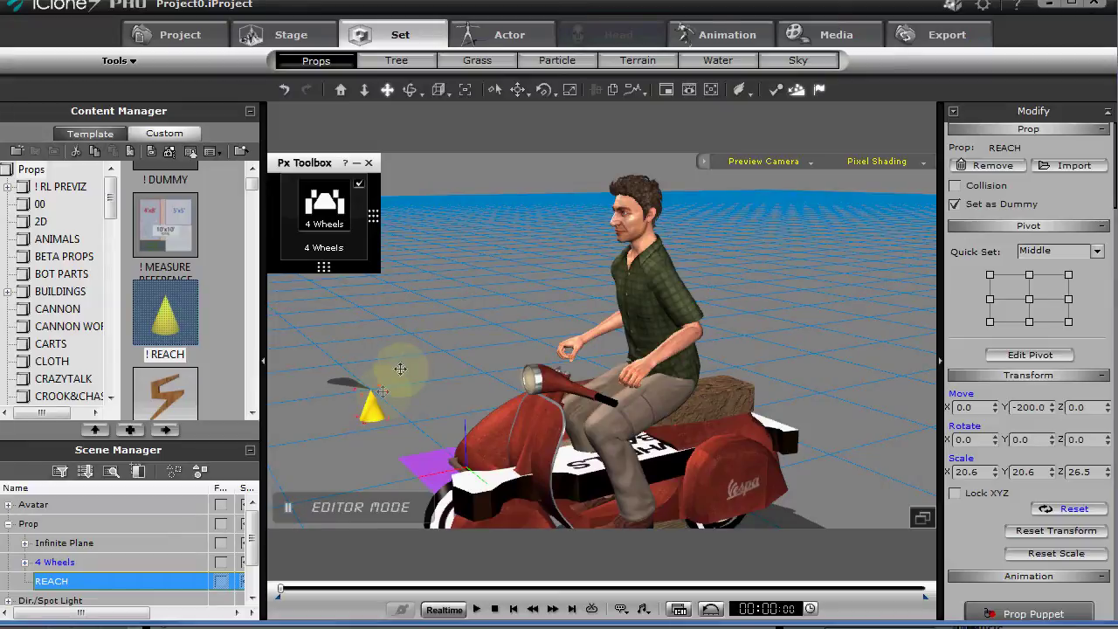
pyautogui.moveTo(372, 403); pyautogui.dragTo(580, 380)
pyautogui.moveTo(579, 380); pyautogui.dragTo(626, 402, button='middle')
pyautogui.moveTo(613, 406); pyautogui.dragTo(614, 480)
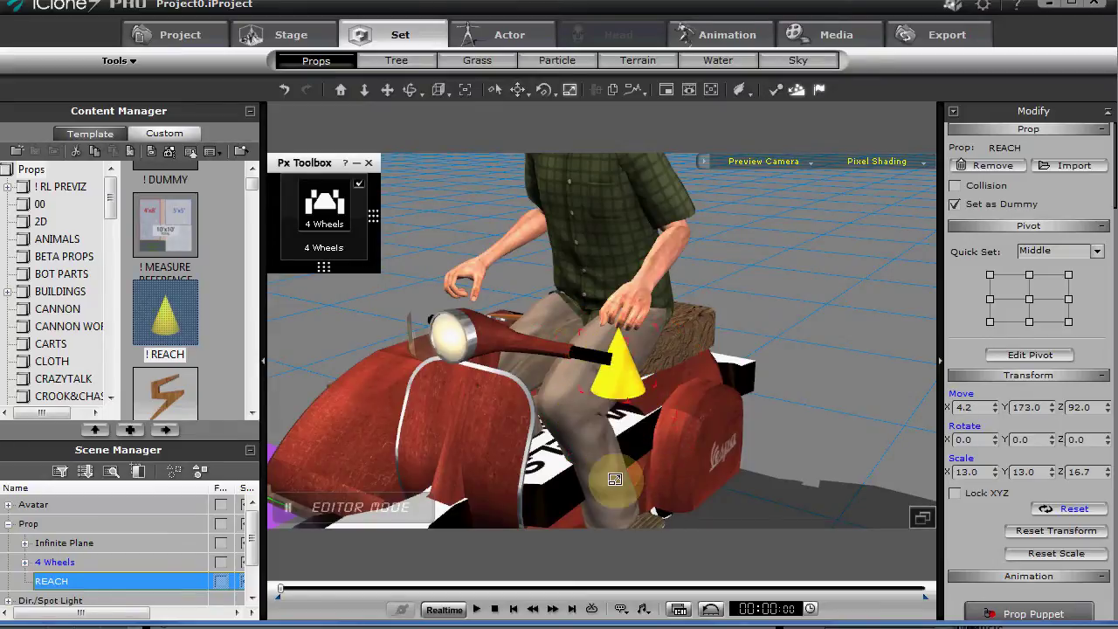
pyautogui.moveTo(611, 365)
pyautogui.mouseDown()
pyautogui.moveTo(621, 391)
pyautogui.moveTo(525, 328)
pyautogui.moveTo(555, 332)
pyautogui.moveTo(606, 369)
pyautogui.mouseUp()
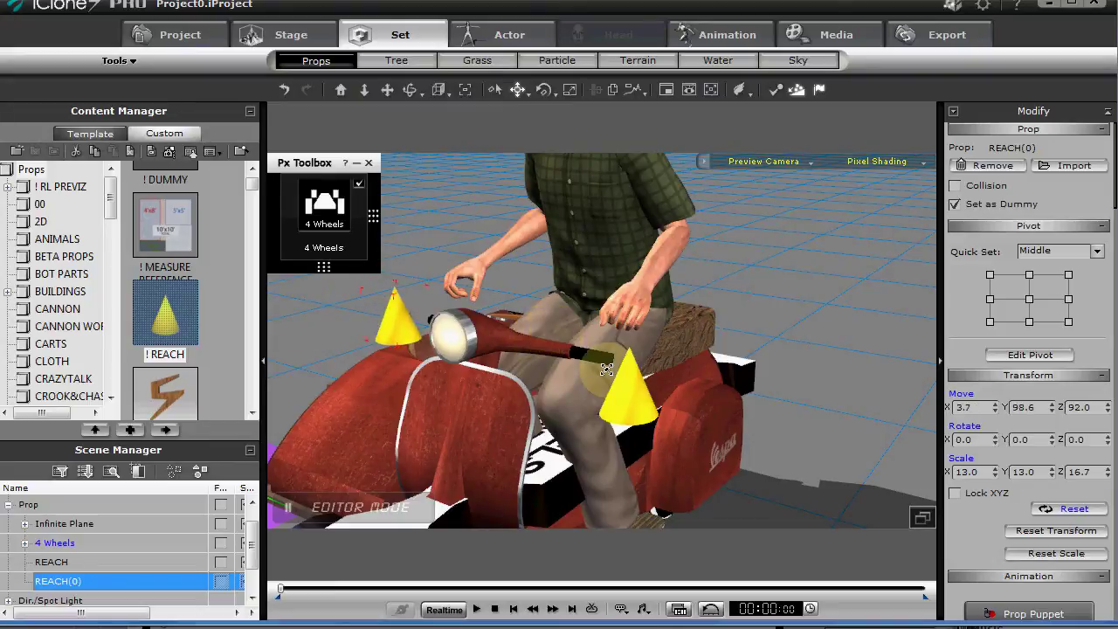
# - Attach the cone beside the left handlebar grip to the grip of the VESPA FORK
pyautogui.click(633, 384)
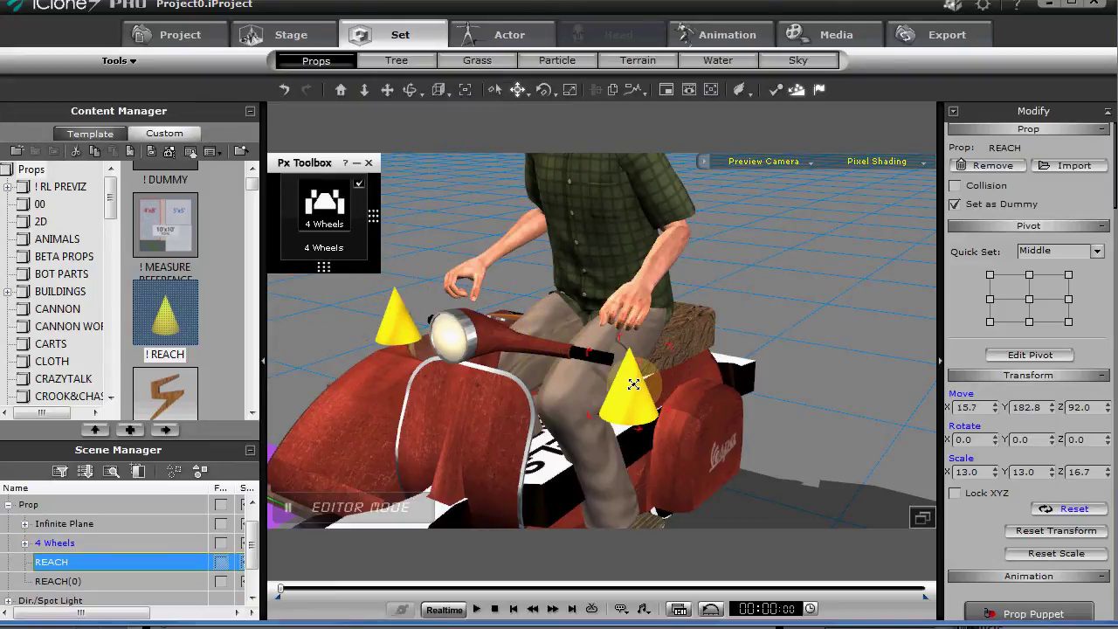
pyautogui.rightClick(633, 384)
pyautogui.click(666, 233)
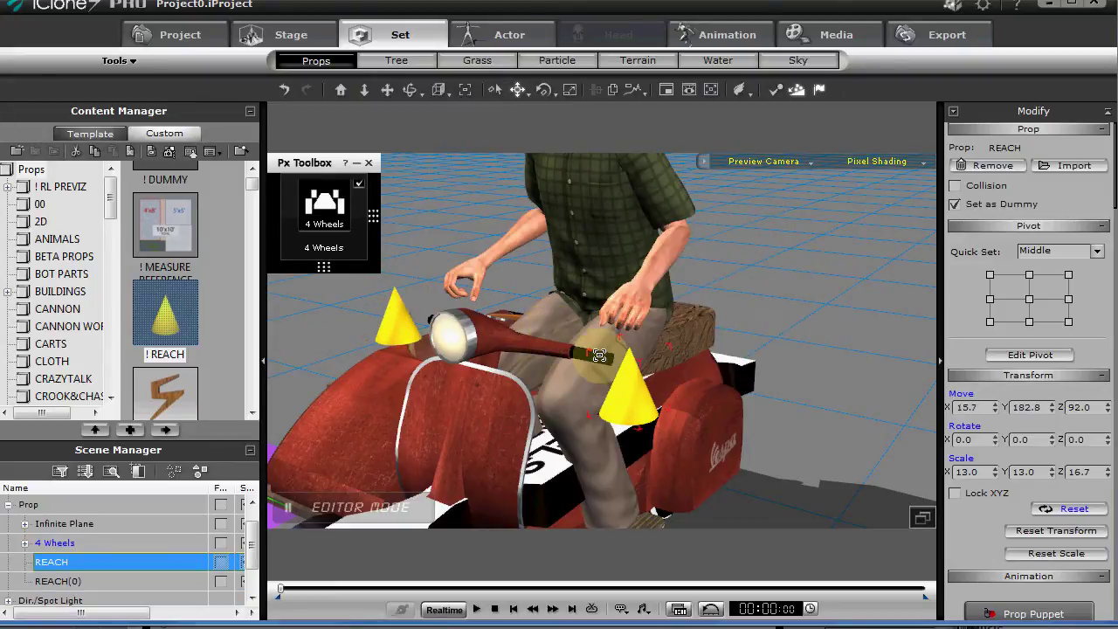
pyautogui.click(600, 354)
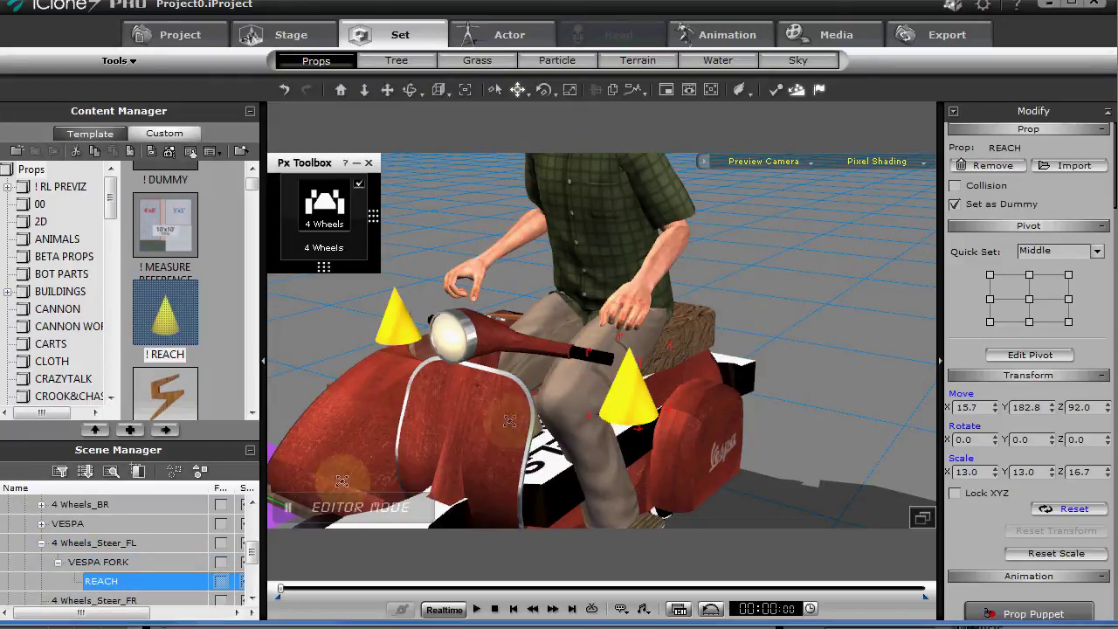
# - Attach the REACH(0) cone on the sidecar side to the right handlebar grip of the VESPA FORK
pyautogui.click(395, 316)
pyautogui.moveTo(602, 393); pyautogui.dragTo(741, 379, button='middle')
pyautogui.moveTo(583, 354); pyautogui.dragTo(617, 336, button='middle')
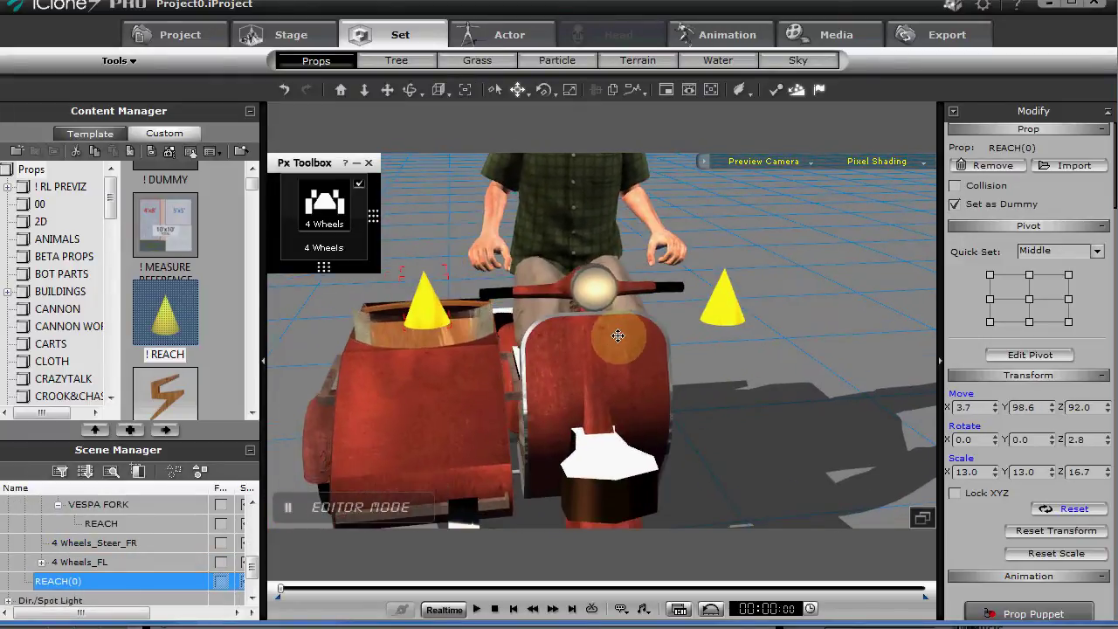
pyautogui.rightClick(436, 306)
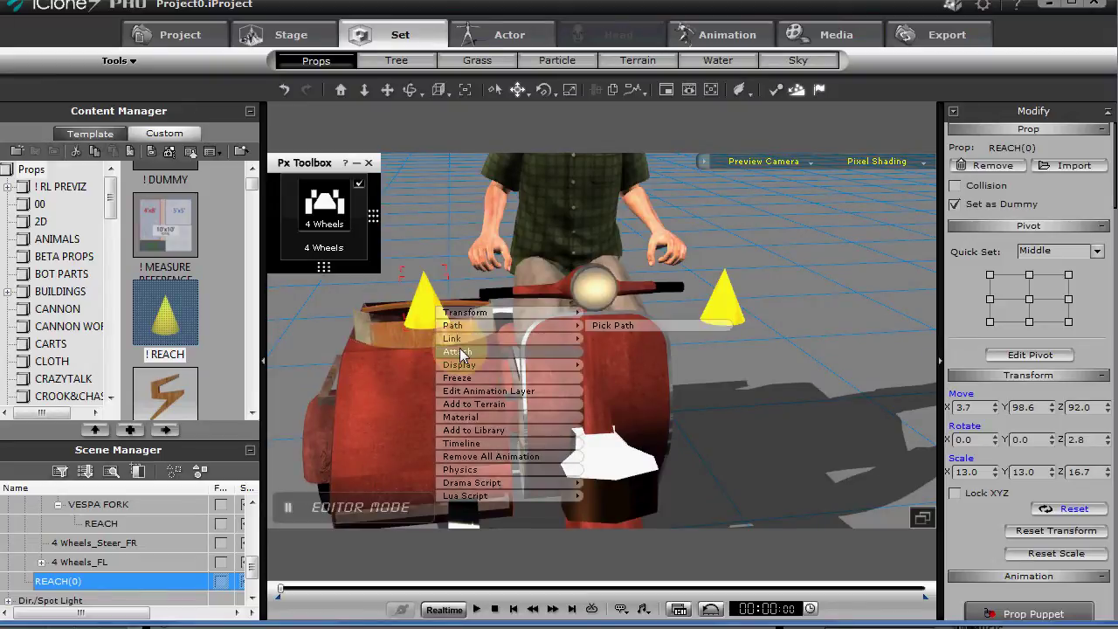
pyautogui.click(461, 353)
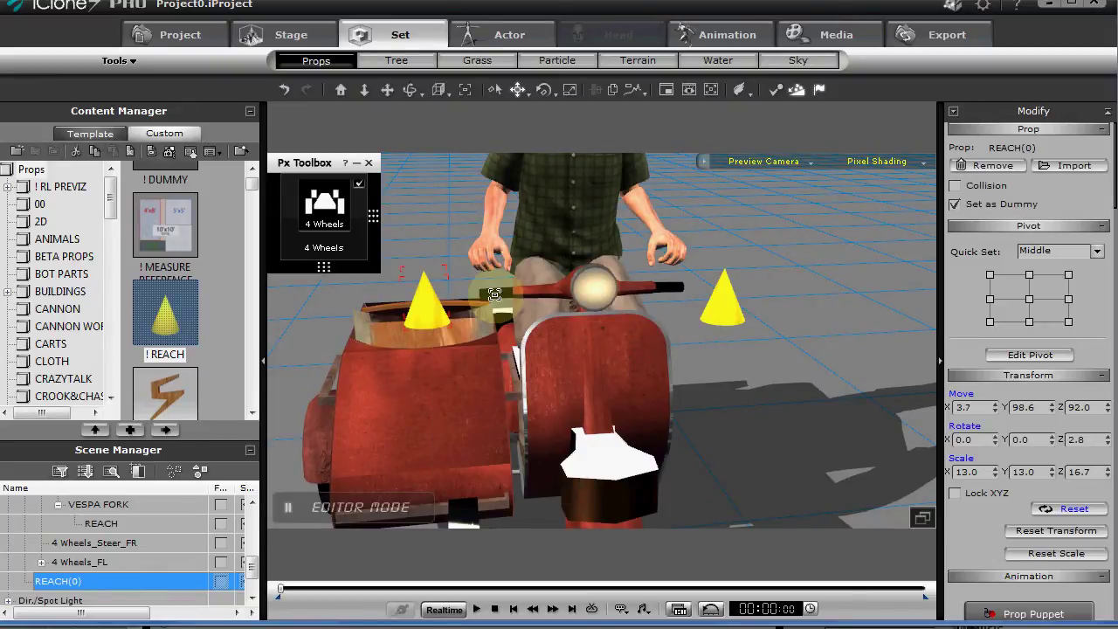
pyautogui.click(494, 296)
# - Edit the avatar's motion layer and set the REACH cone as the reach target of the left hand
pyautogui.moveTo(524, 406); pyautogui.dragTo(568, 423, button='right')
pyautogui.click(617, 255)
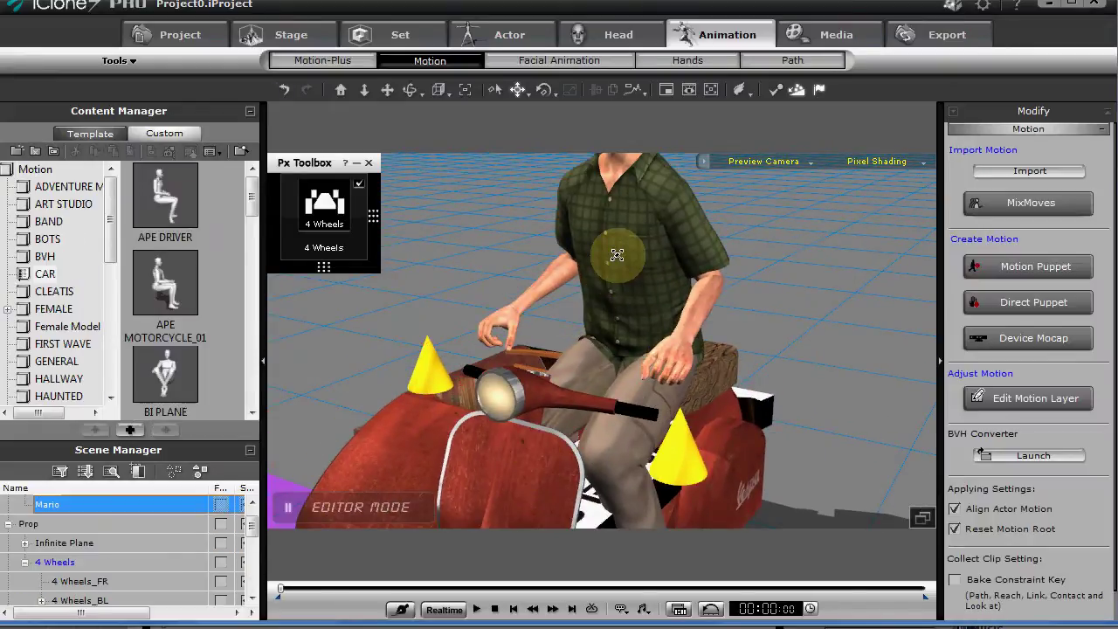
pyautogui.click(1043, 401)
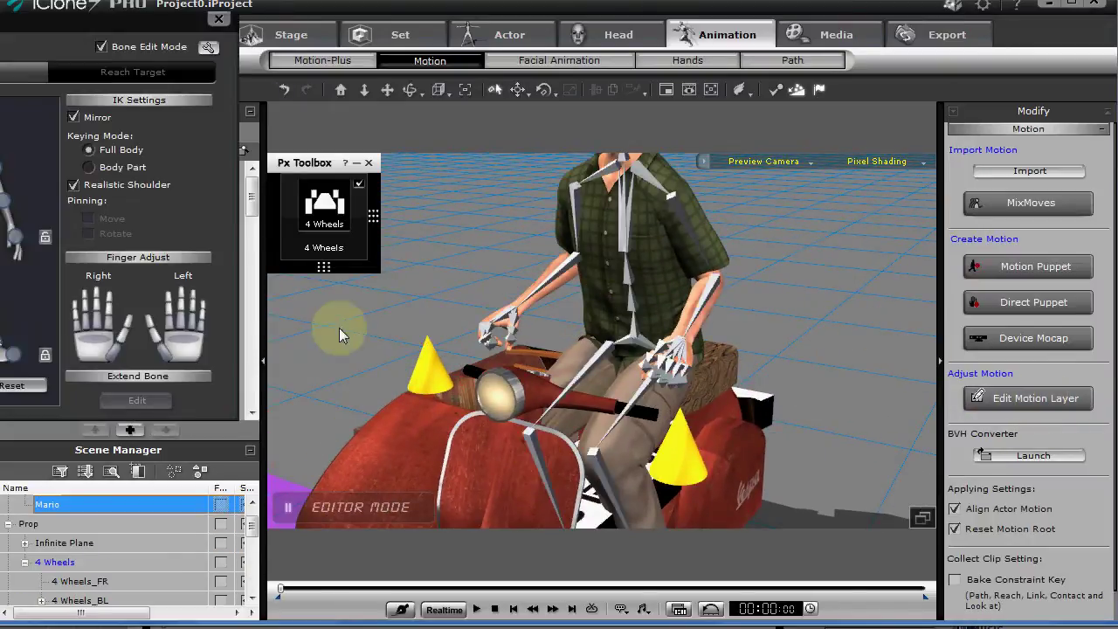
pyautogui.click(113, 73)
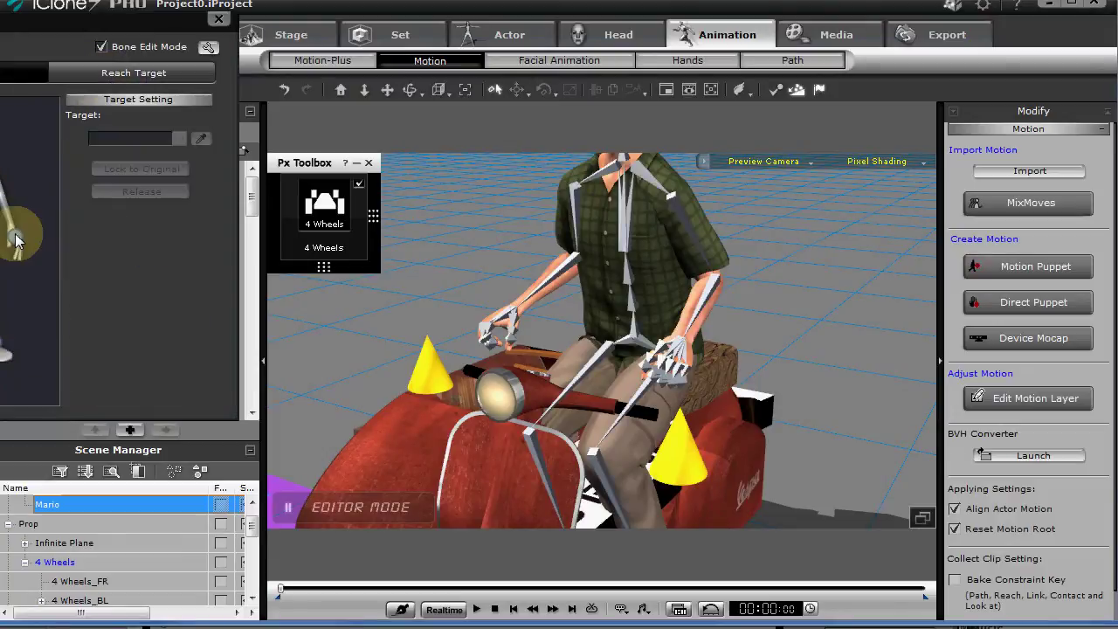
pyautogui.click(16, 238)
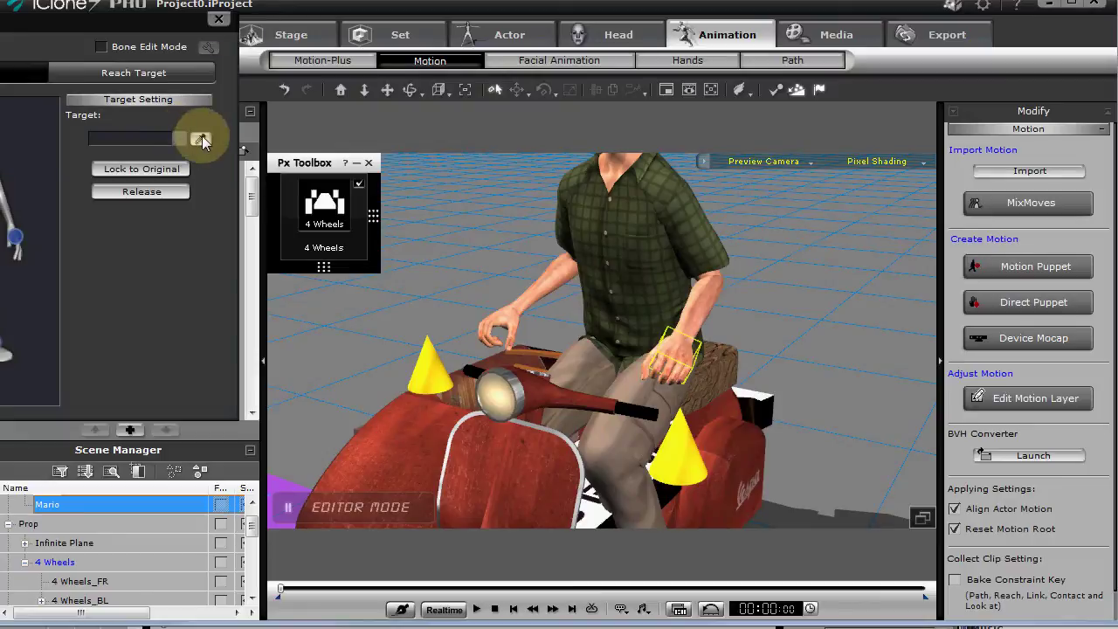
pyautogui.click(671, 463)
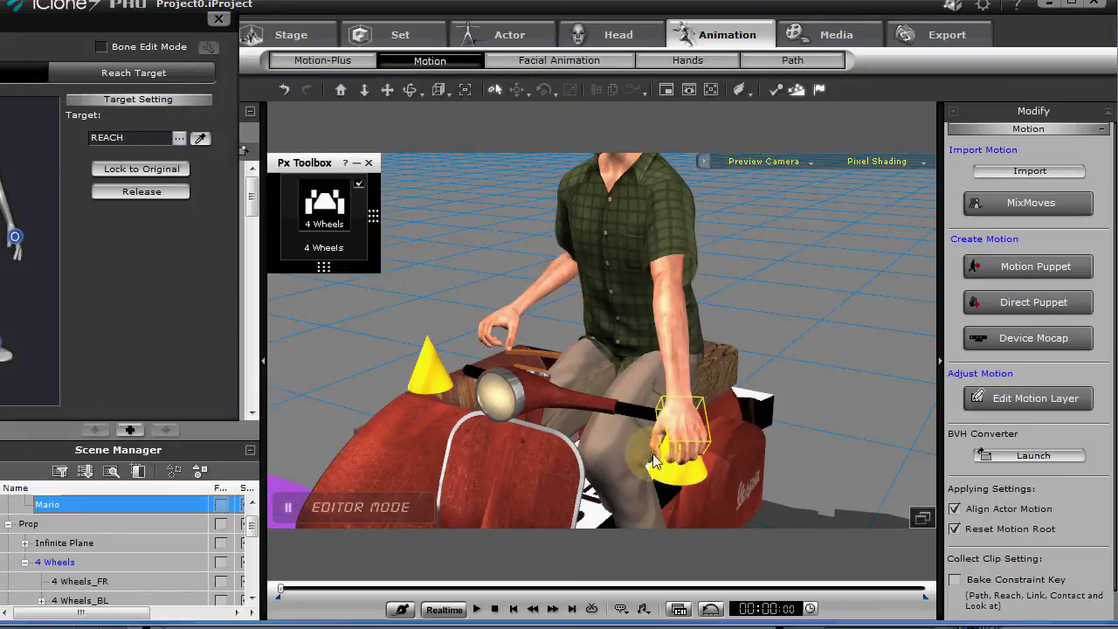
# - Set the left hand's reach mode to include Rotation for the REACH sub-node, with Reach Object off
pyautogui.click(178, 139)
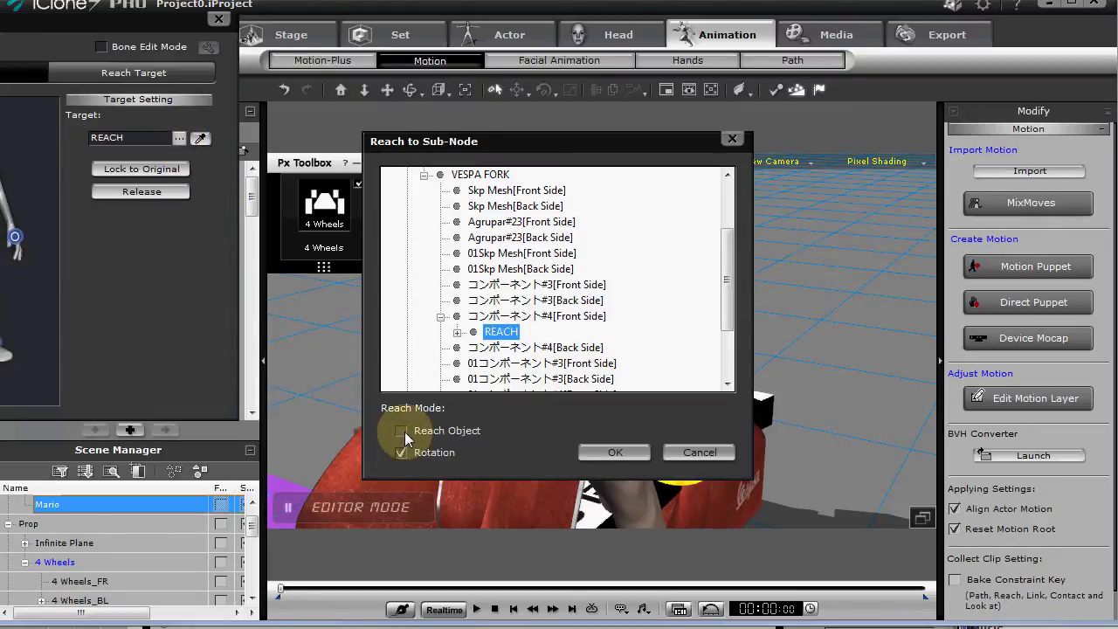
pyautogui.click(588, 452)
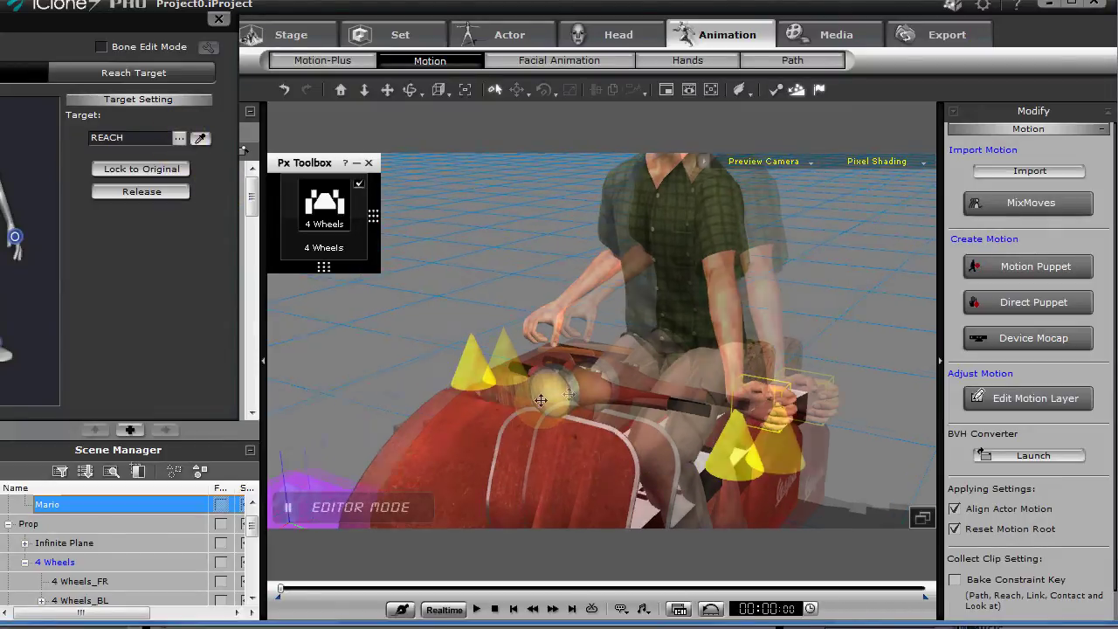
pyautogui.click(159, 169)
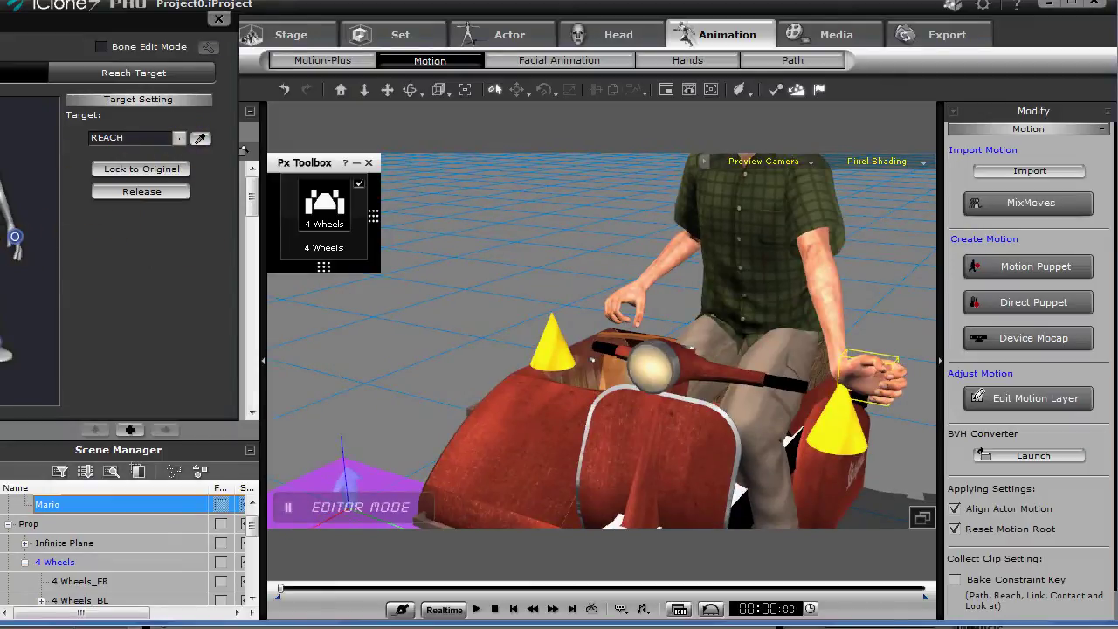
# - Make the avatar's right hand reach for the REACH(0) cone with Rotation enabled, and close the motion layer editor
pyautogui.click(175, 191)
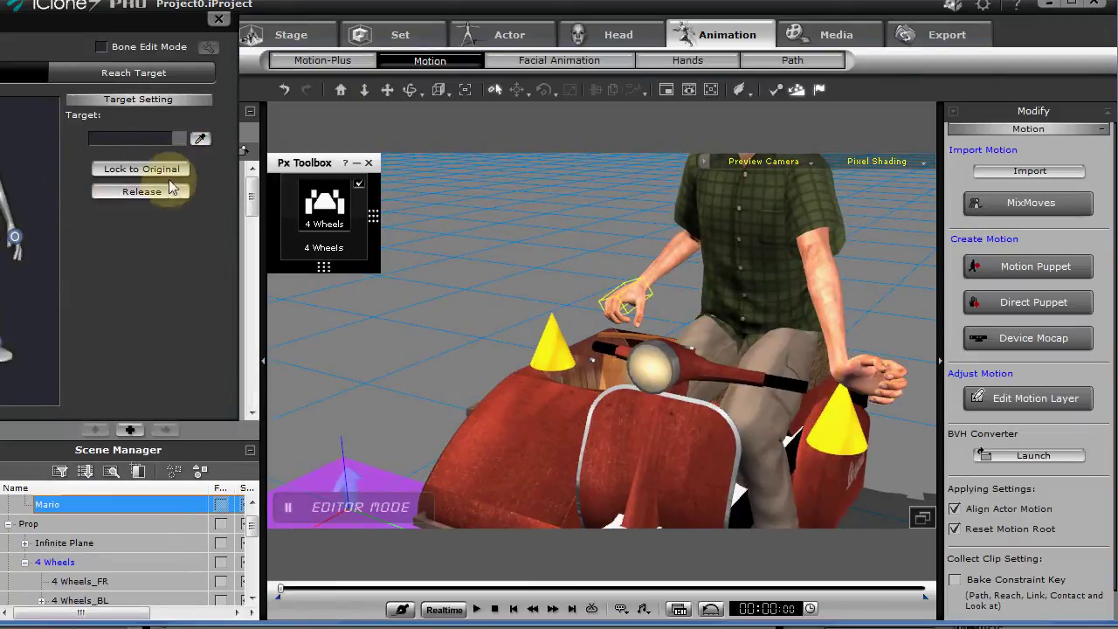
pyautogui.click(200, 139)
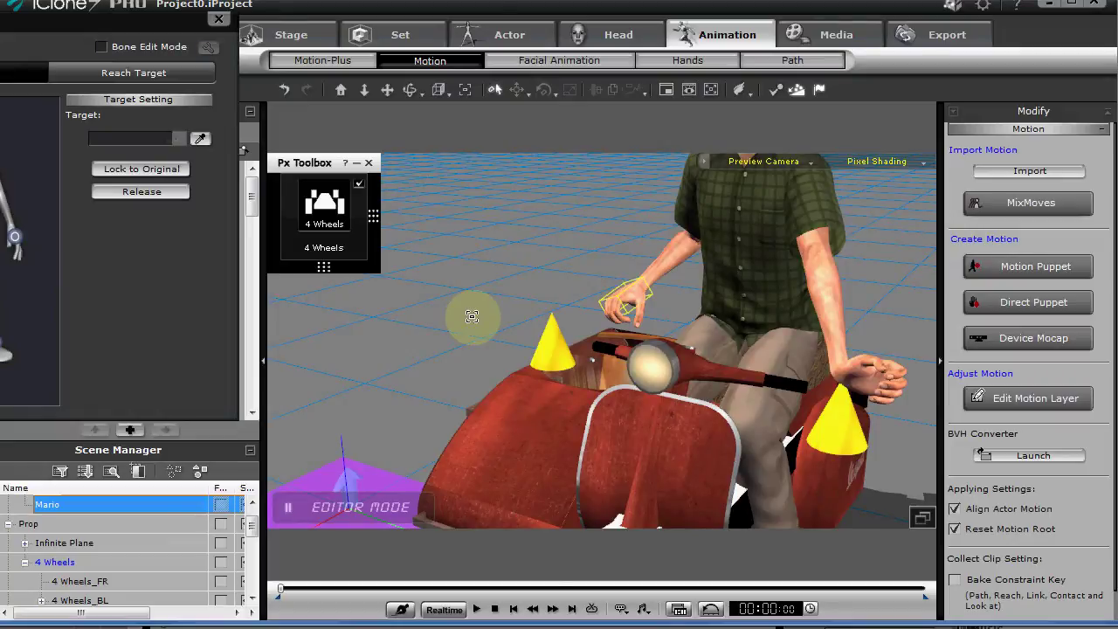
pyautogui.click(552, 342)
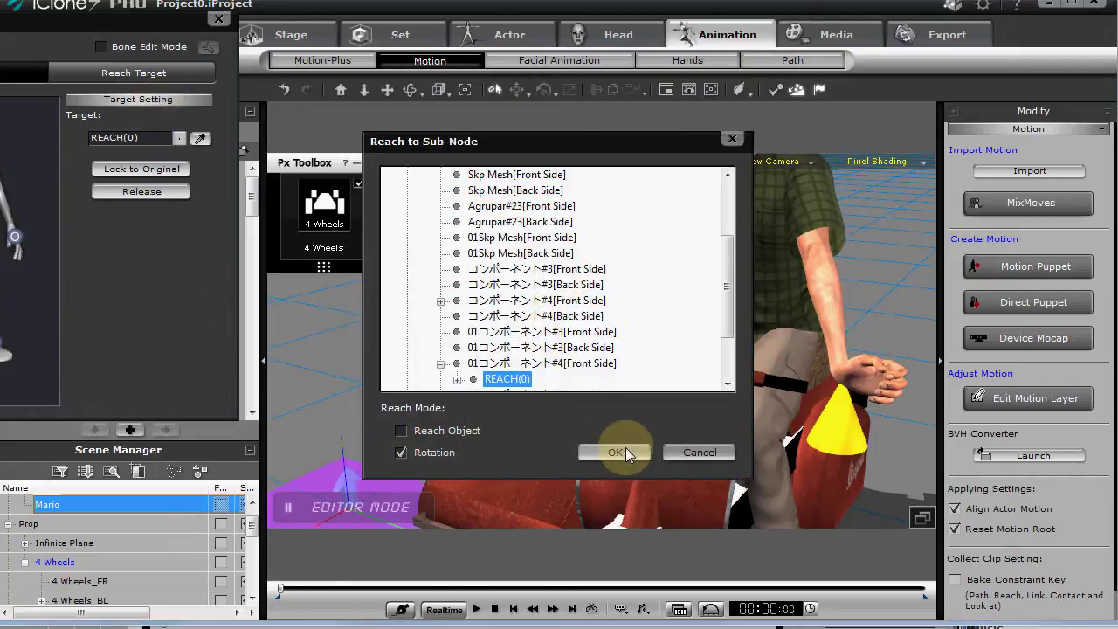
pyautogui.click(617, 453)
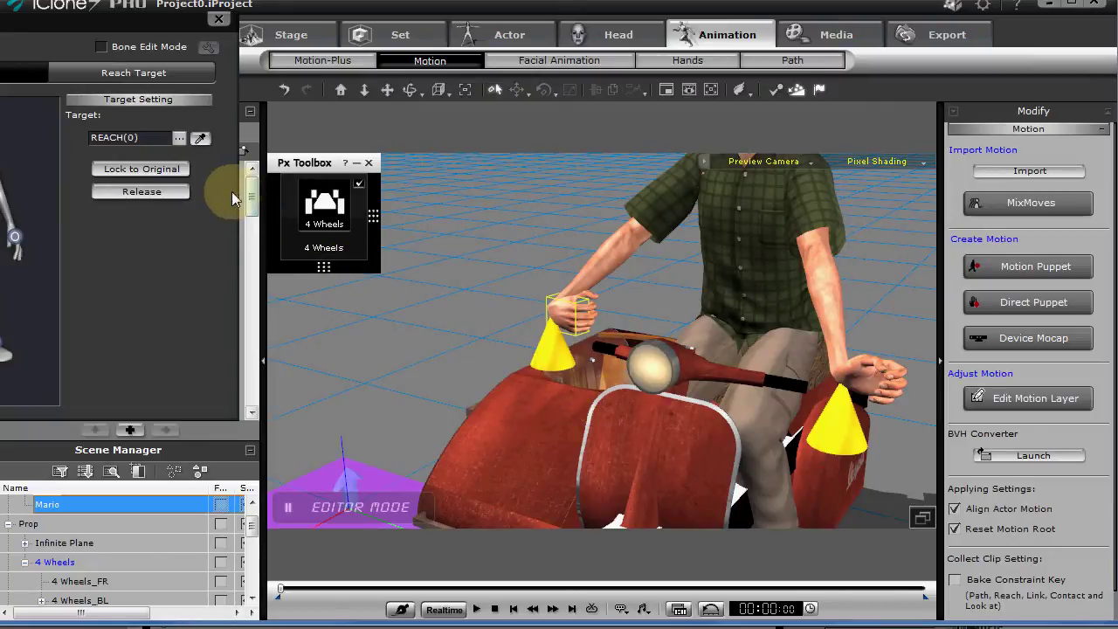
pyautogui.click(157, 191)
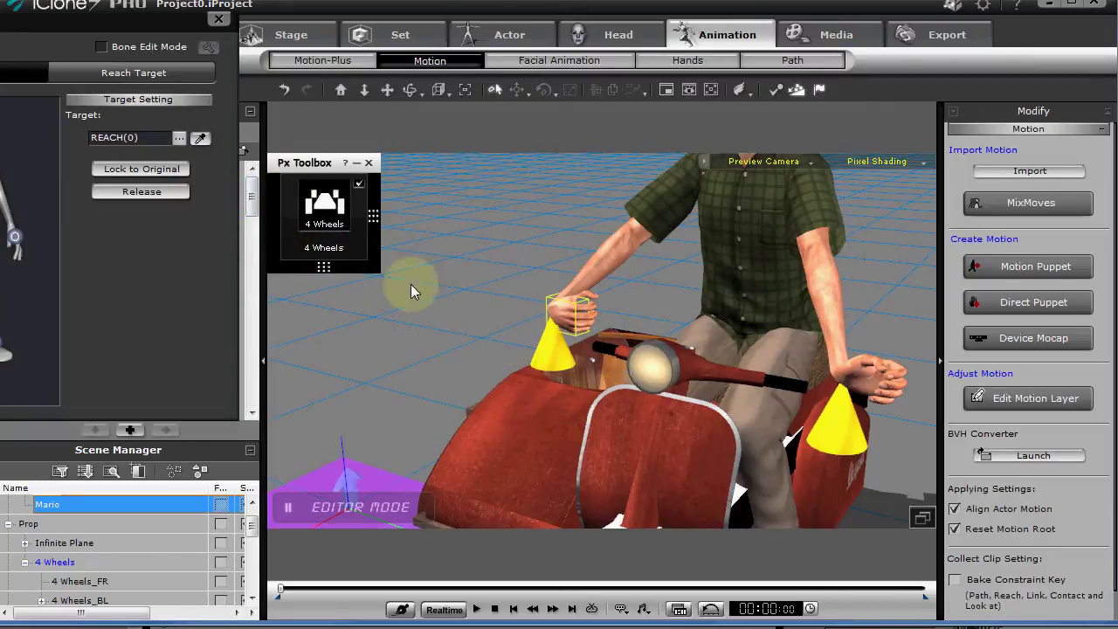
pyautogui.click(218, 18)
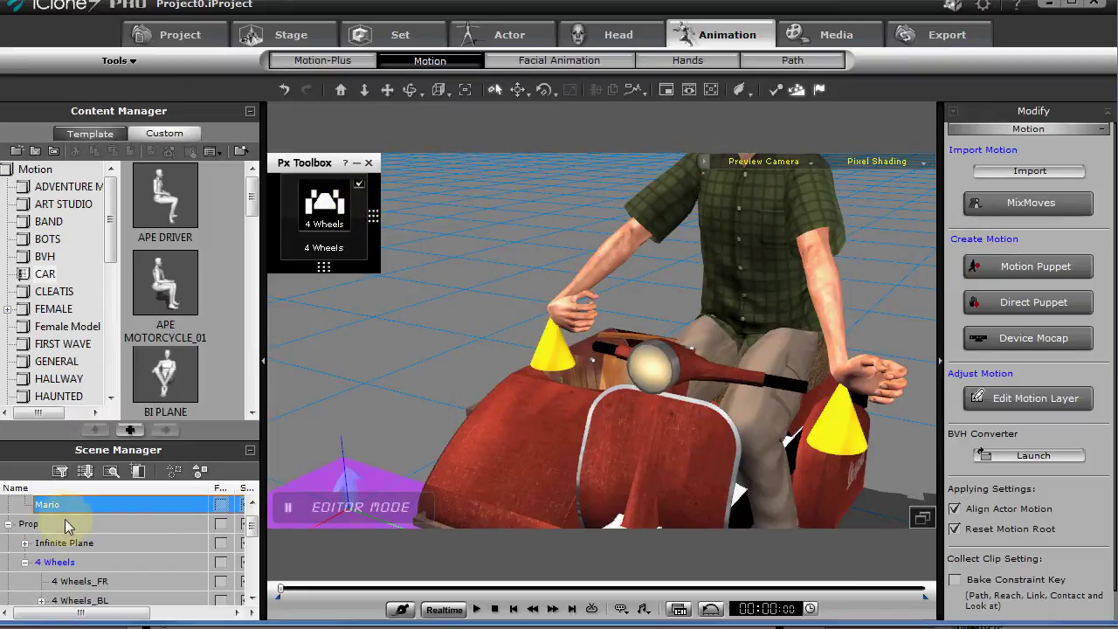
# - Rotate the left hand's REACH cone to about X 243.5, Y 72.5, Z 154.1 so the palm faces the handlebar
pyautogui.scroll(-2, 253, 530)
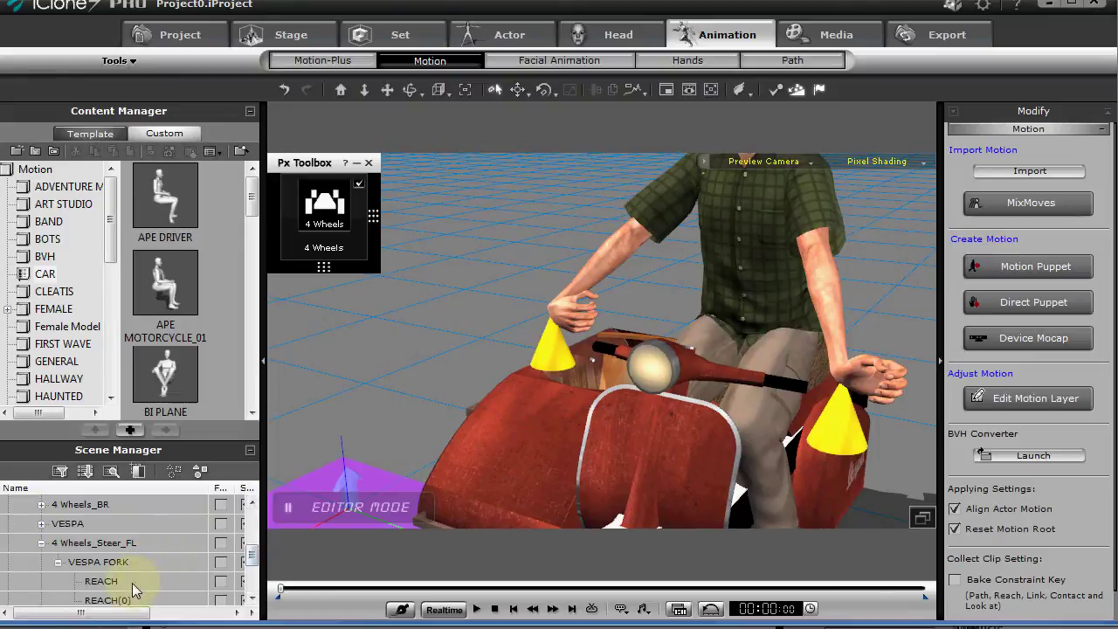
pyautogui.click(132, 582)
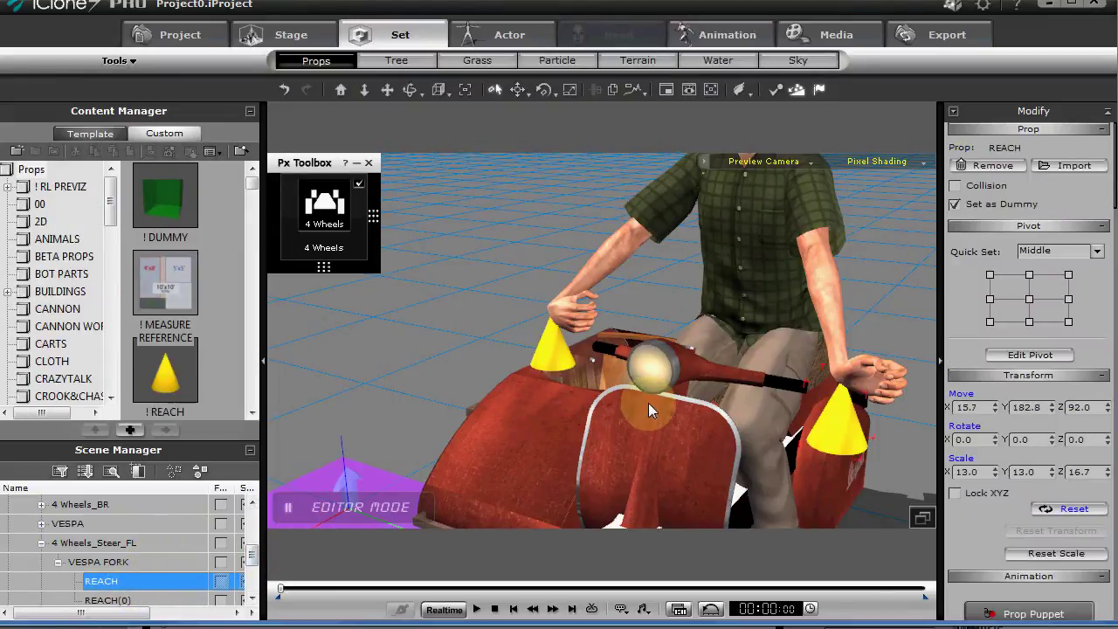
pyautogui.click(844, 395)
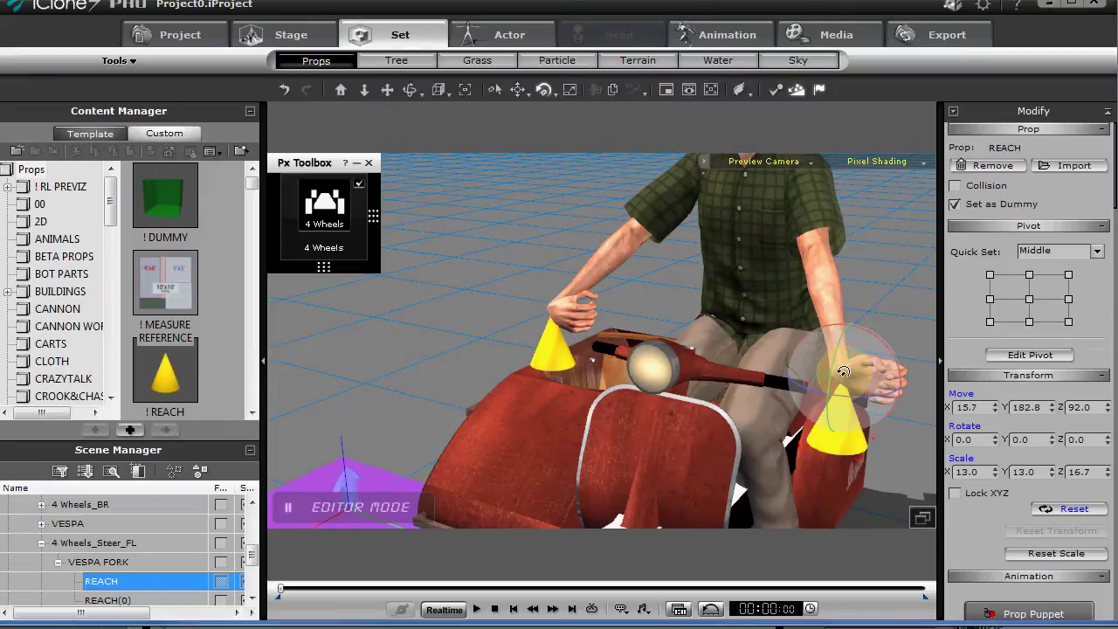
pyautogui.moveTo(844, 372); pyautogui.dragTo(820, 310)
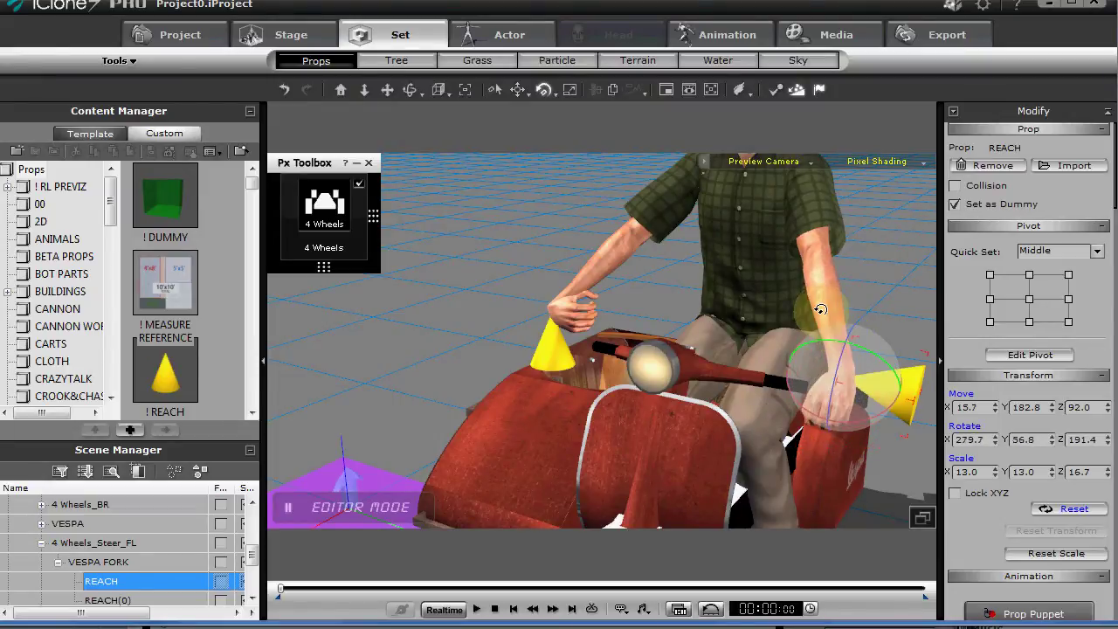
pyautogui.moveTo(774, 329); pyautogui.dragTo(716, 421, button='right')
pyautogui.moveTo(827, 350); pyautogui.dragTo(841, 430)
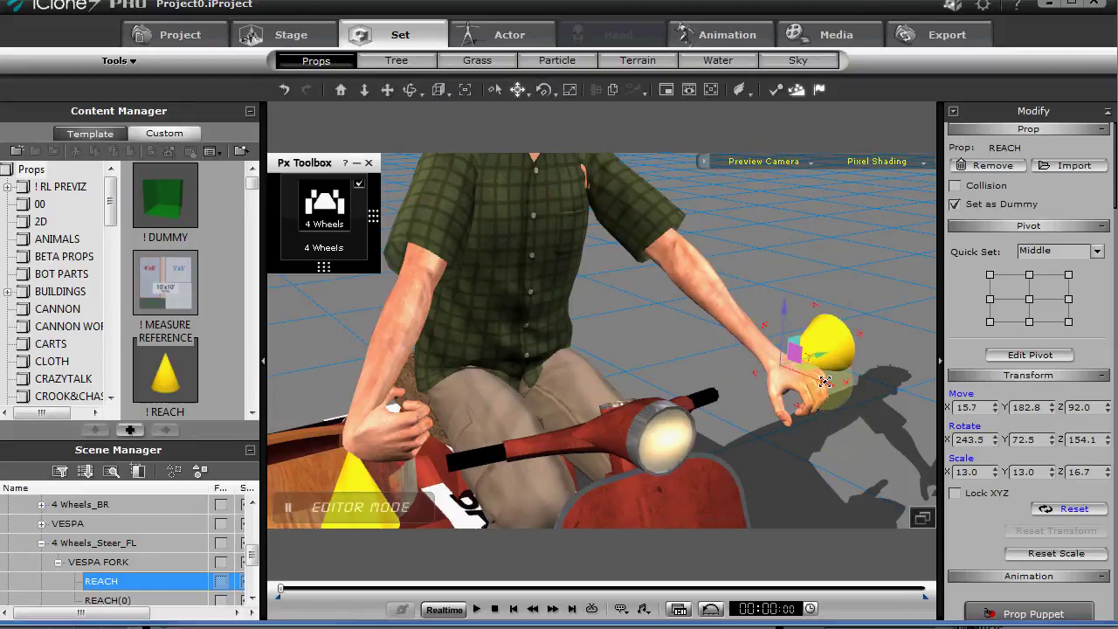
# - Move the REACH cone inward to about X 0, Y 168 so the avatar's left hand rests on the left grip
pyautogui.moveTo(817, 382); pyautogui.dragTo(693, 432)
pyautogui.moveTo(693, 432); pyautogui.dragTo(668, 345, button='right')
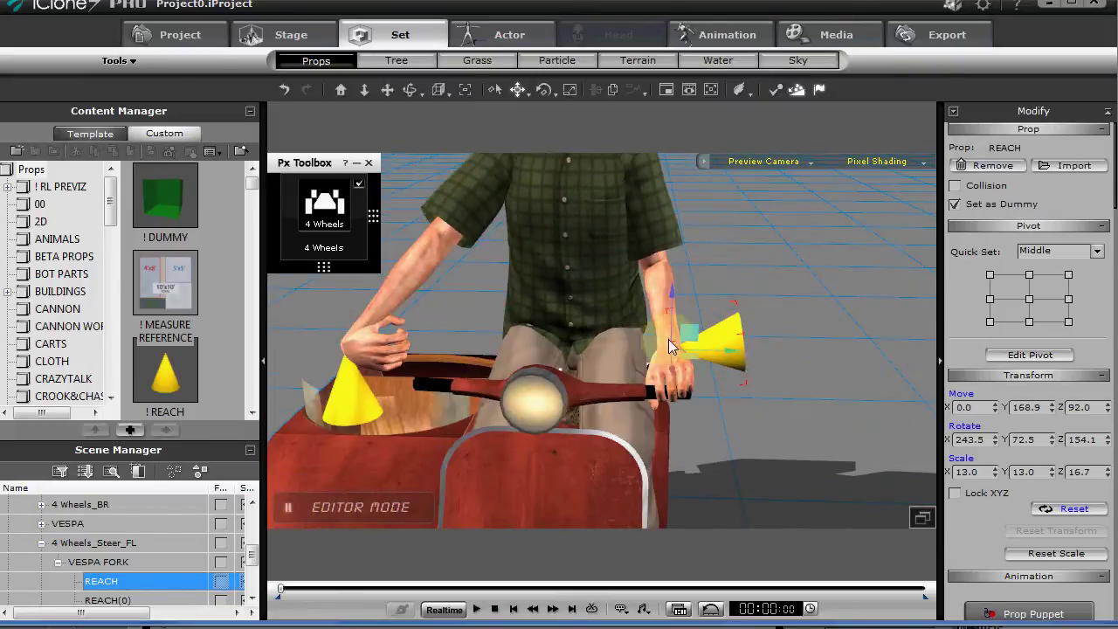
pyautogui.moveTo(707, 356); pyautogui.dragTo(664, 291)
pyautogui.moveTo(664, 290); pyautogui.dragTo(672, 349, button='right')
pyautogui.moveTo(673, 350)
pyautogui.mouseDown()
pyautogui.moveTo(729, 325)
pyautogui.moveTo(668, 330)
pyautogui.moveTo(684, 368)
pyautogui.moveTo(715, 339)
pyautogui.moveTo(687, 351)
pyautogui.mouseUp()
# - Fine-tune the REACH cone's rotation to about 303.4, 72.2, 221.7 and lower it to about Z 89.9
pyautogui.press('e')
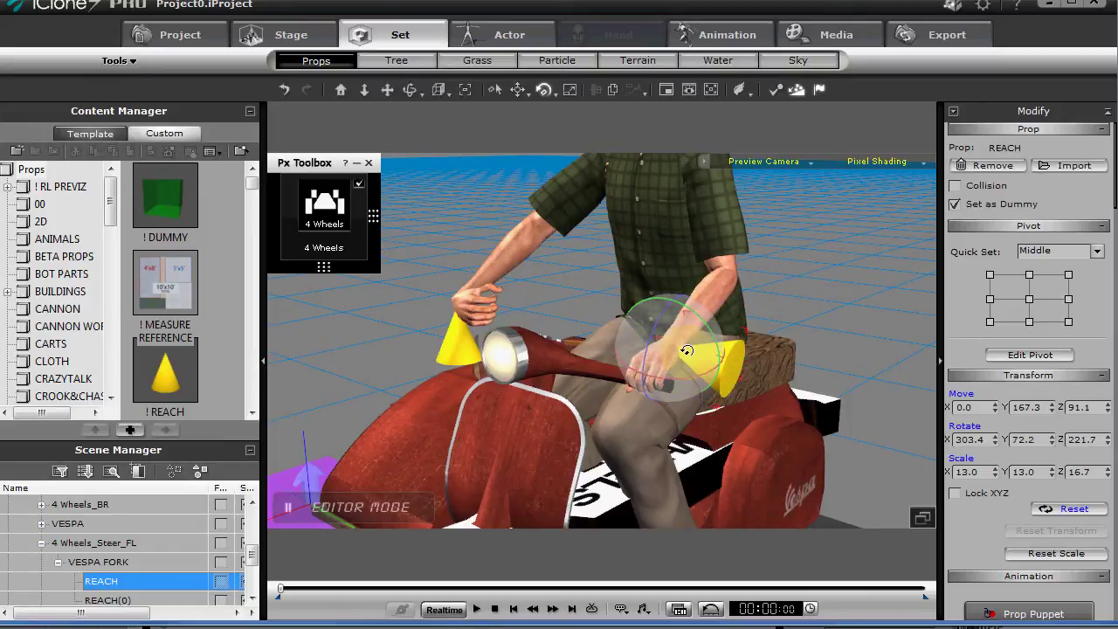
pyautogui.press('w')
pyautogui.moveTo(671, 285); pyautogui.dragTo(671, 291)
pyautogui.moveTo(671, 291); pyautogui.dragTo(697, 311, button='right')
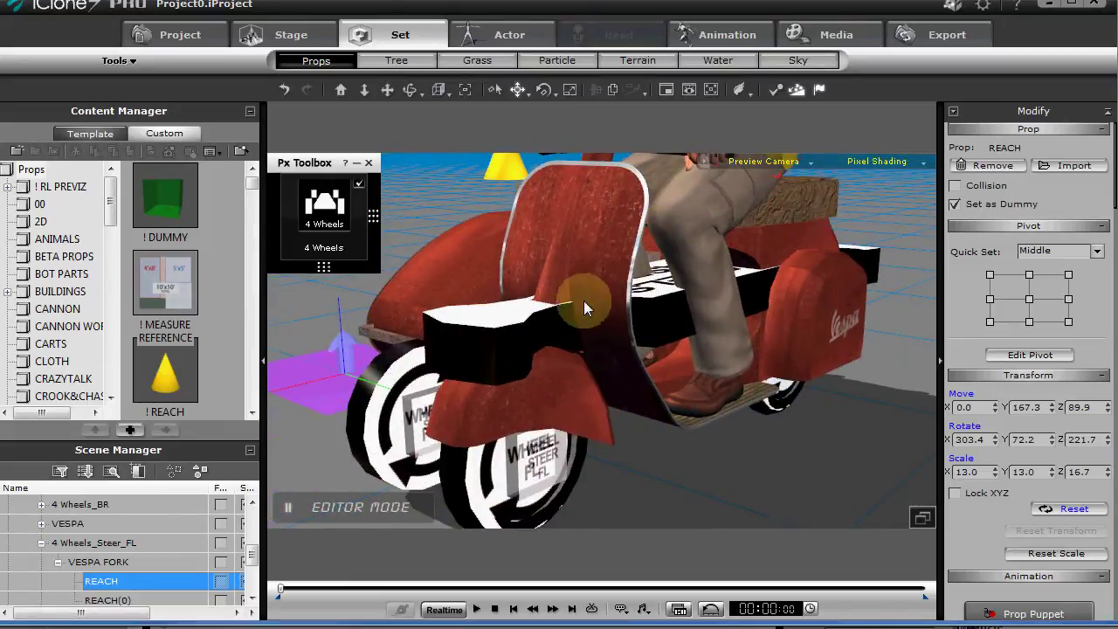
# - Rotate the REACH(0) cone to about X 350.5, Y 281.8, Z 271.9 so the avatar's right palm faces the handlebar
pyautogui.moveTo(586, 305); pyautogui.dragTo(711, 407, button='right')
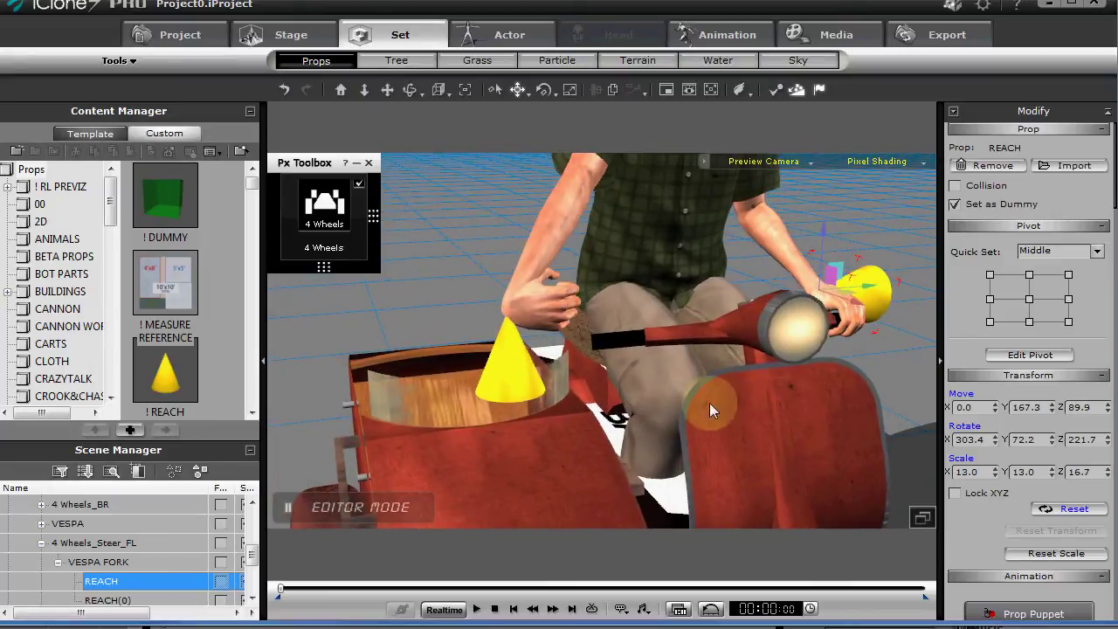
pyautogui.click(150, 597)
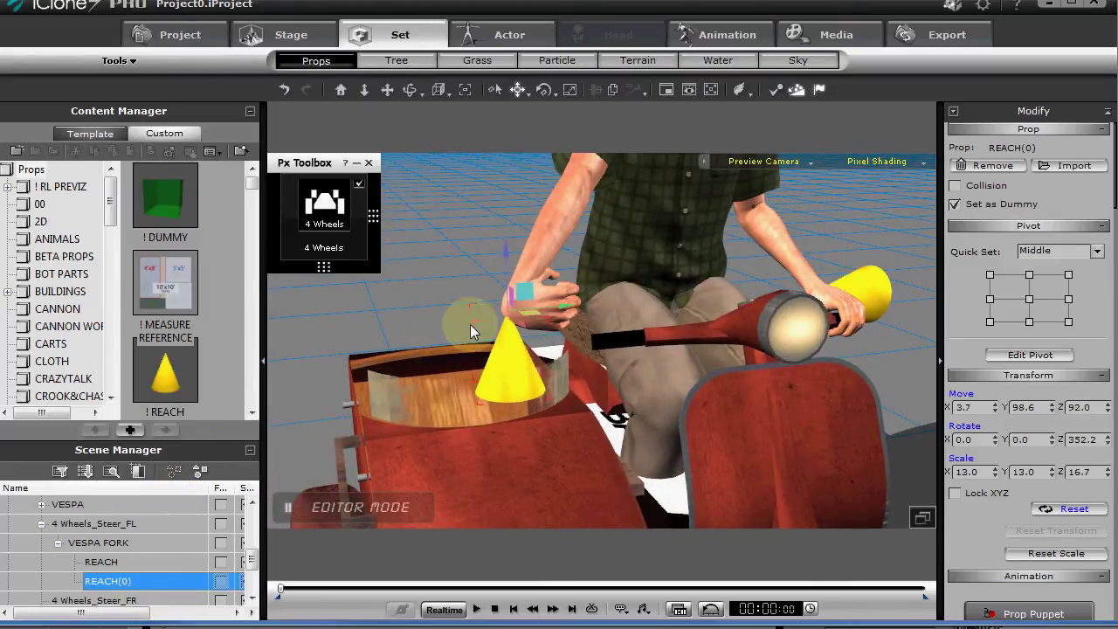
pyautogui.press('e')
pyautogui.moveTo(467, 325); pyautogui.dragTo(654, 308)
pyautogui.press('w')
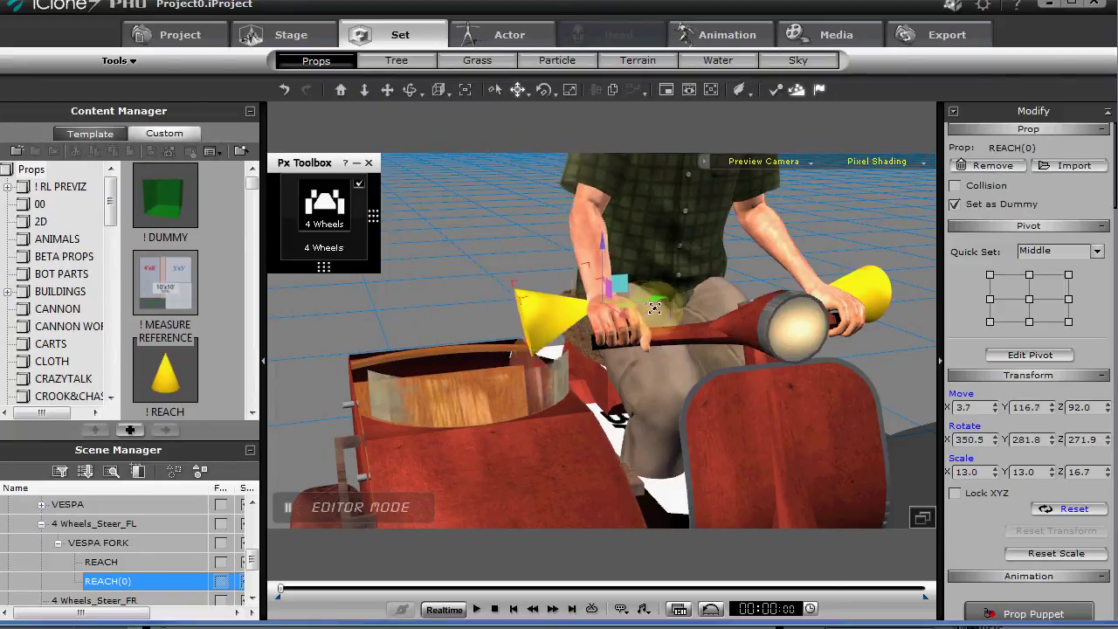
# - Move the REACH(0) cone to about X -0.4, Y 117.6, Z 88.5 so the right hand rests on its grip
pyautogui.moveTo(655, 308); pyautogui.dragTo(632, 251, button='right')
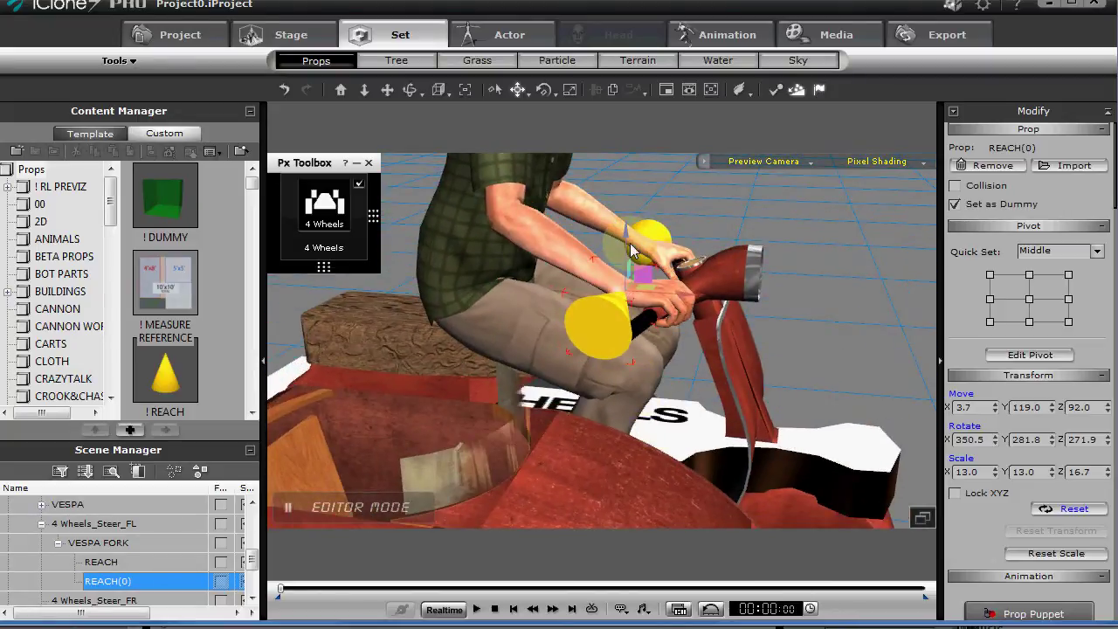
pyautogui.moveTo(632, 250); pyautogui.dragTo(625, 246)
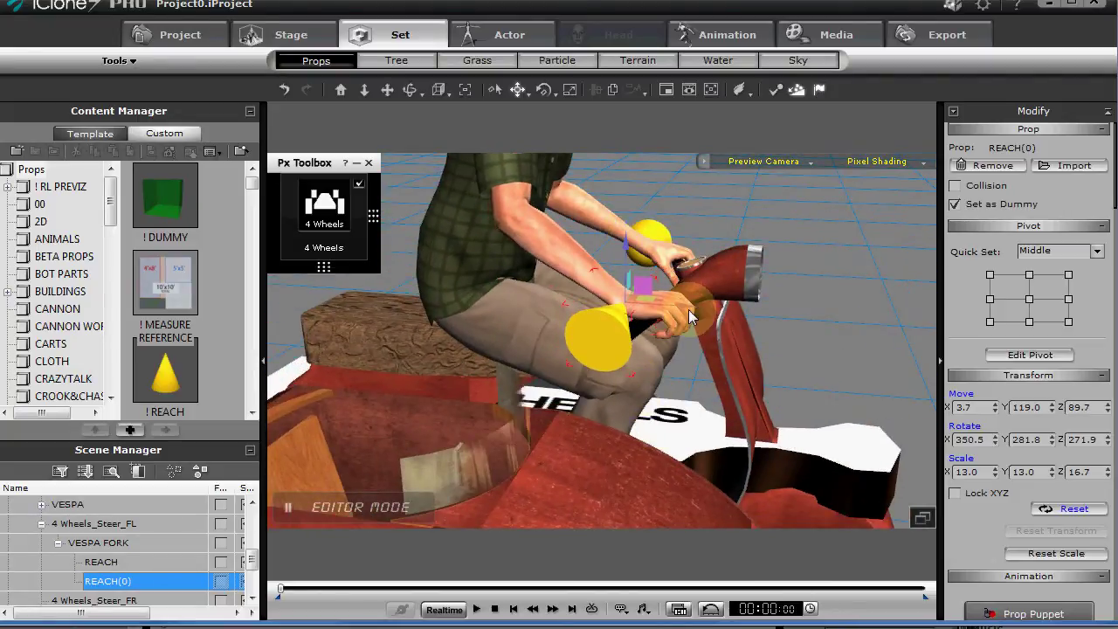
pyautogui.moveTo(688, 309); pyautogui.dragTo(656, 313)
pyautogui.moveTo(683, 346); pyautogui.dragTo(499, 305, button='right')
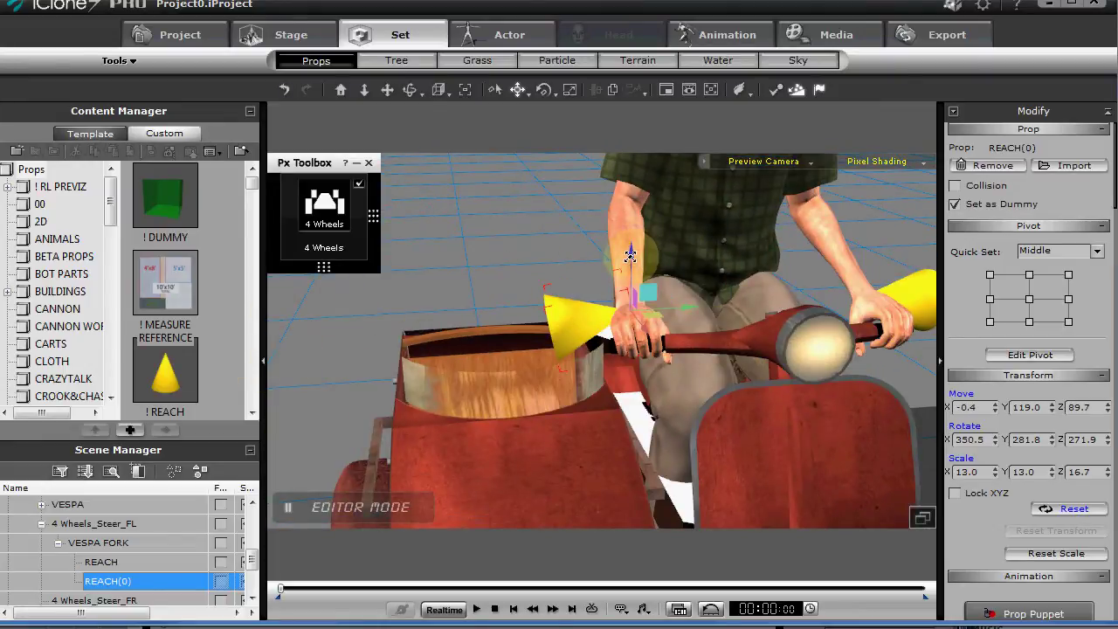
pyautogui.moveTo(630, 256); pyautogui.dragTo(631, 262)
pyautogui.moveTo(685, 312); pyautogui.dragTo(676, 312)
# - Link the seated avatar to the body of the four-wheel scooter vehicle
pyautogui.moveTo(646, 351); pyautogui.dragTo(597, 399, button='right')
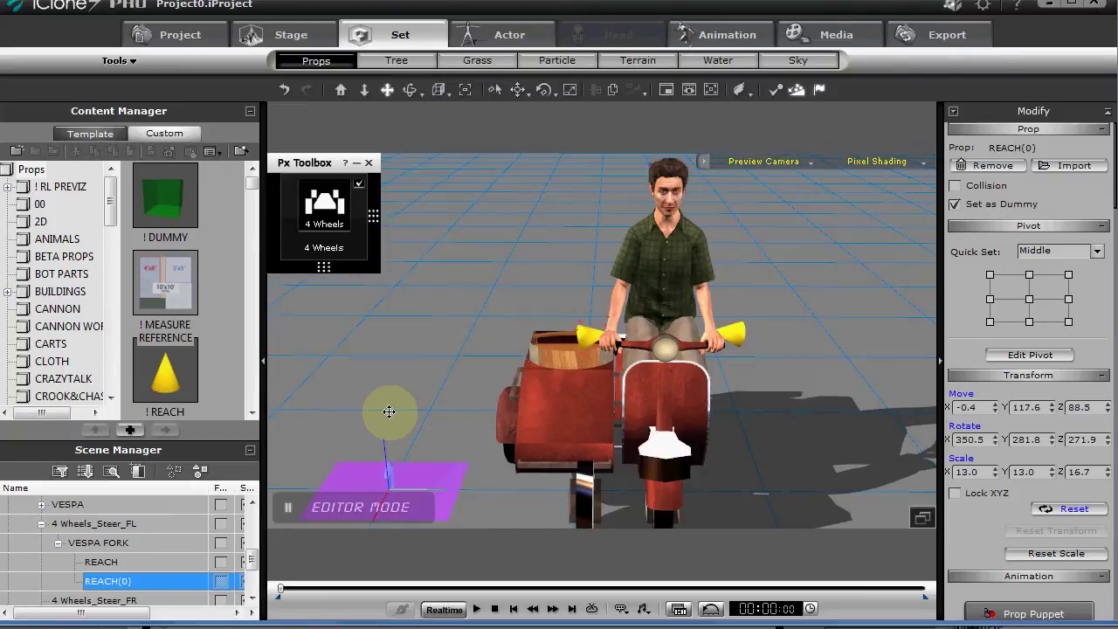
pyautogui.moveTo(390, 412); pyautogui.dragTo(542, 402, button='right')
pyautogui.click(620, 272)
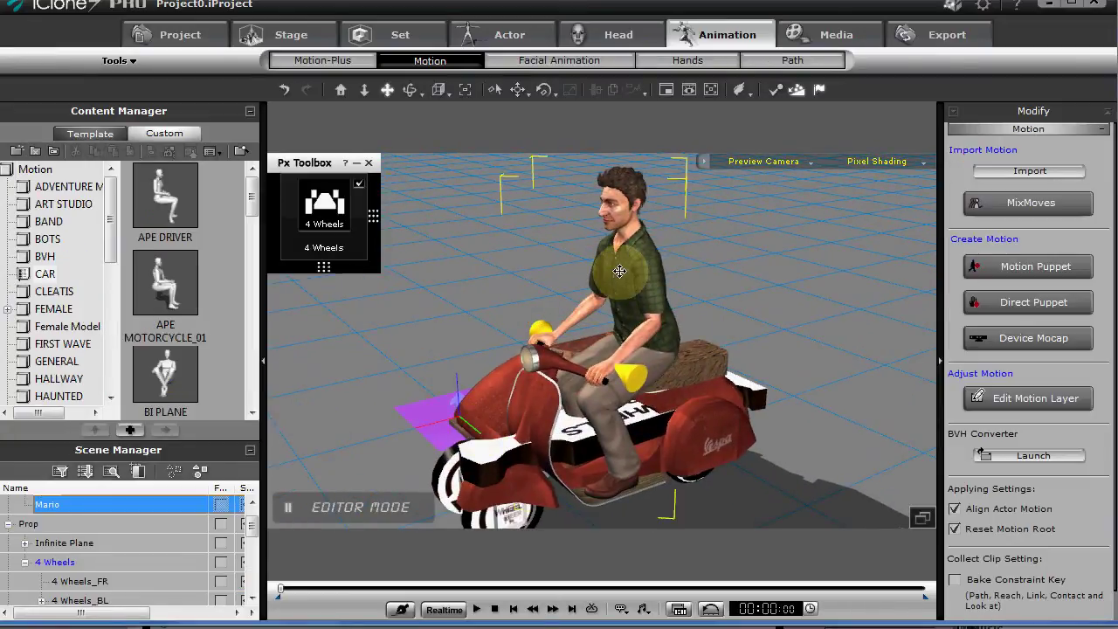
pyautogui.rightClick(619, 272)
pyautogui.moveTo(647, 321)
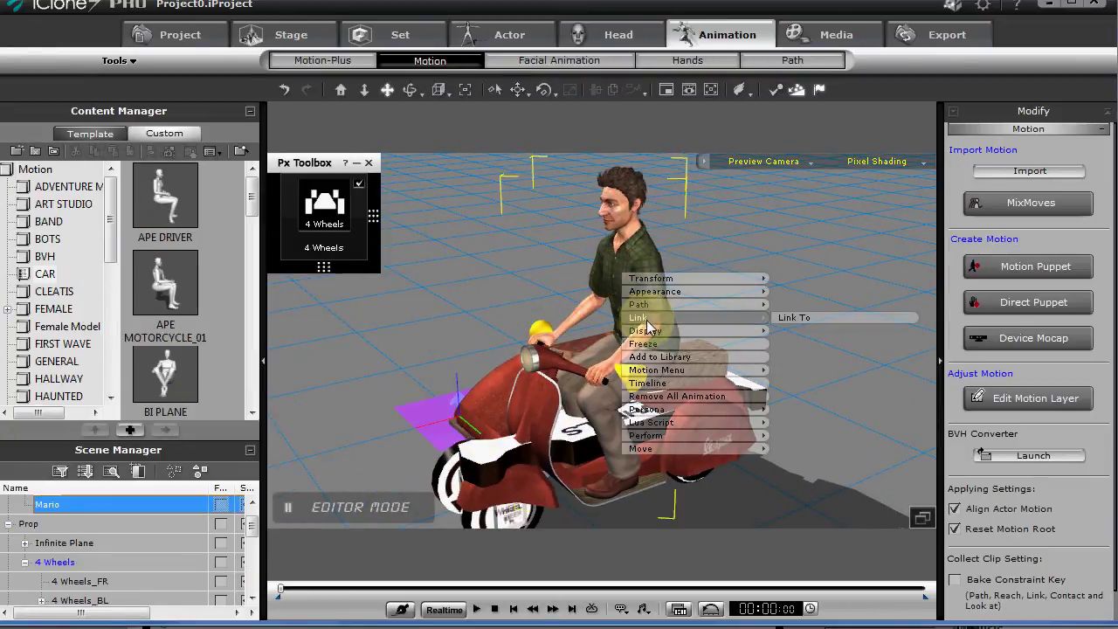
pyautogui.click(787, 317)
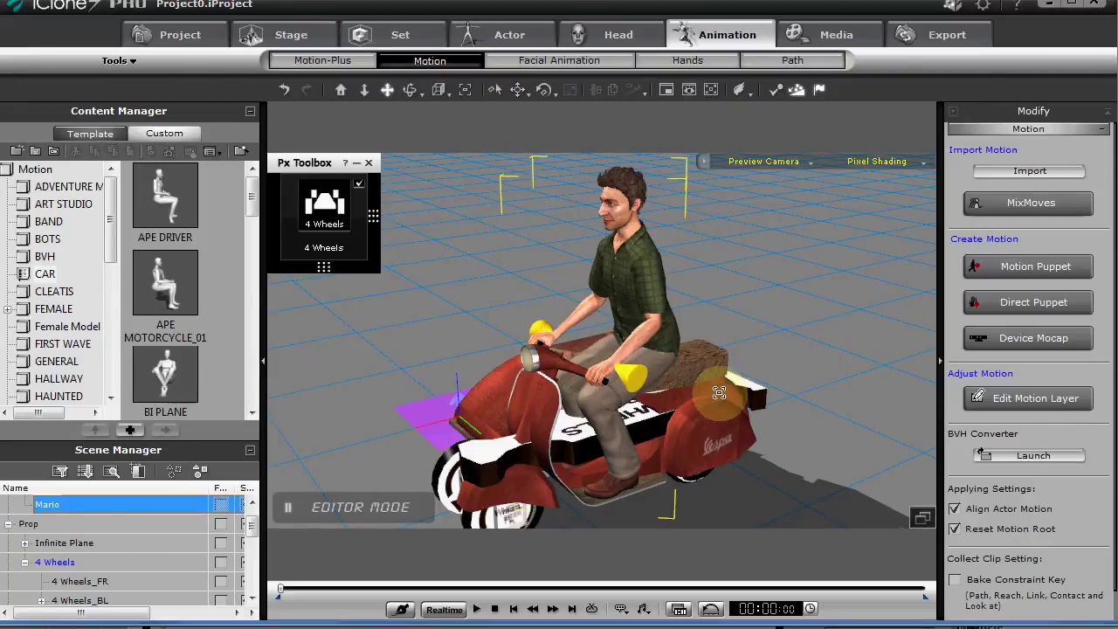
pyautogui.click(706, 402)
# - Test-drive the 4 Wheels vehicle forward, steering it both right and left, and inspect the rider and his hands on the handlebar
pyautogui.moveTo(675, 395); pyautogui.dragTo(729, 371)
pyautogui.moveTo(729, 371); pyautogui.dragTo(707, 318, button='right')
pyautogui.click(304, 200)
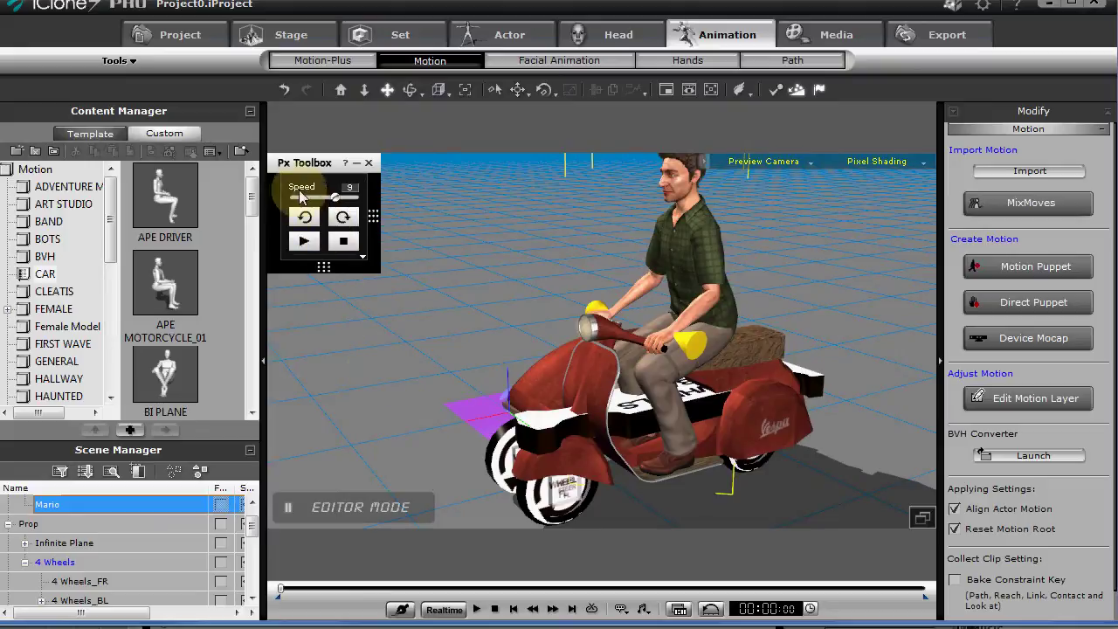
pyautogui.click(304, 238)
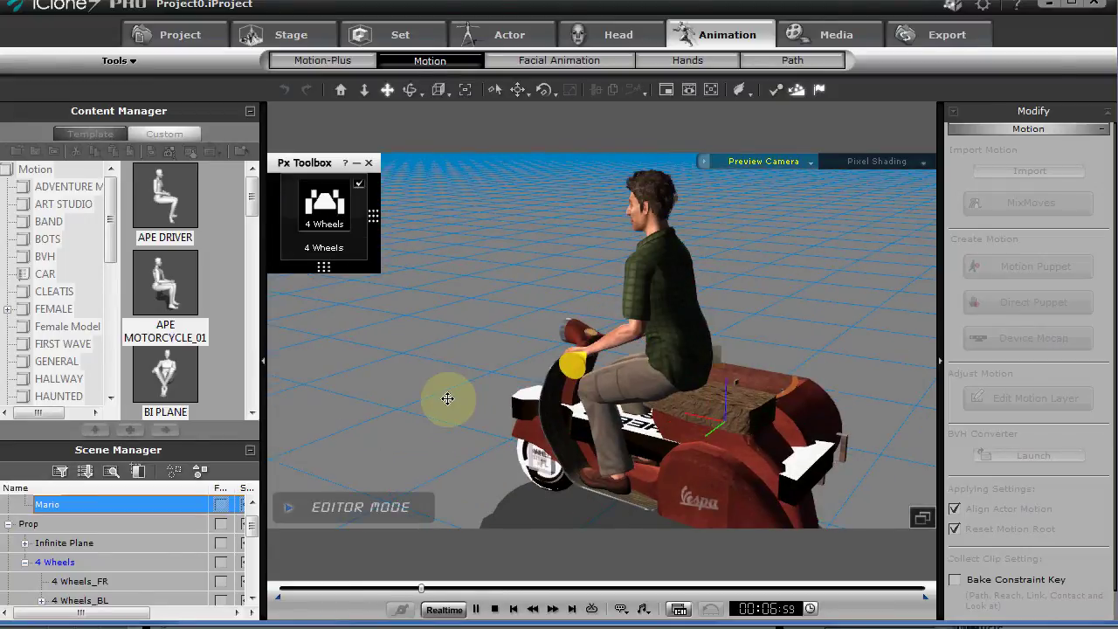
pyautogui.moveTo(349, 218)
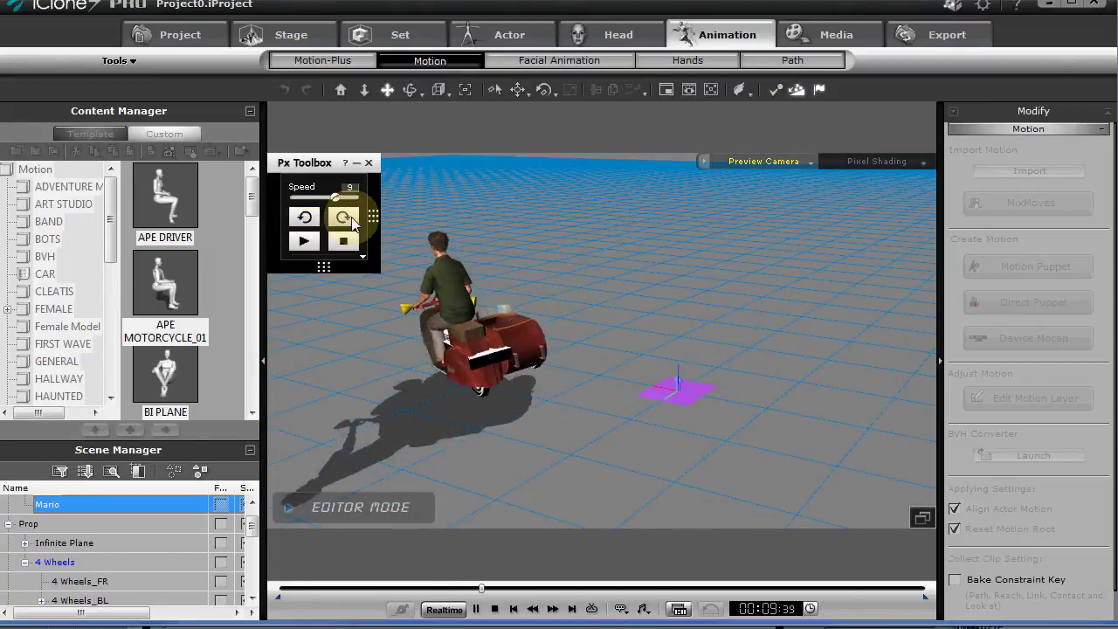
pyautogui.click(344, 218)
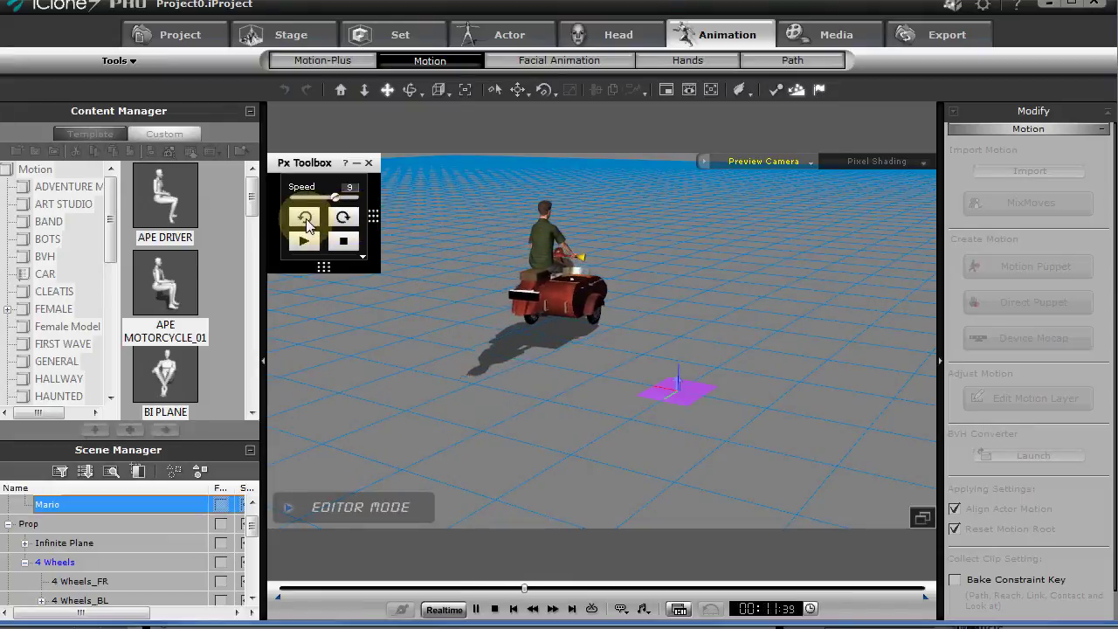
pyautogui.click(305, 218)
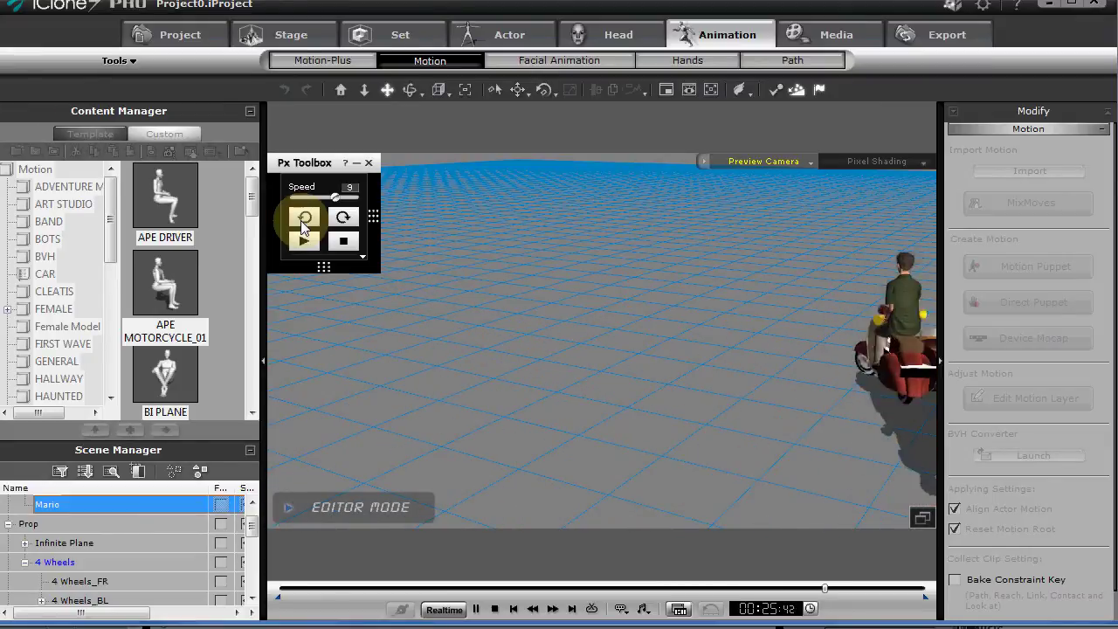
pyautogui.click(533, 359)
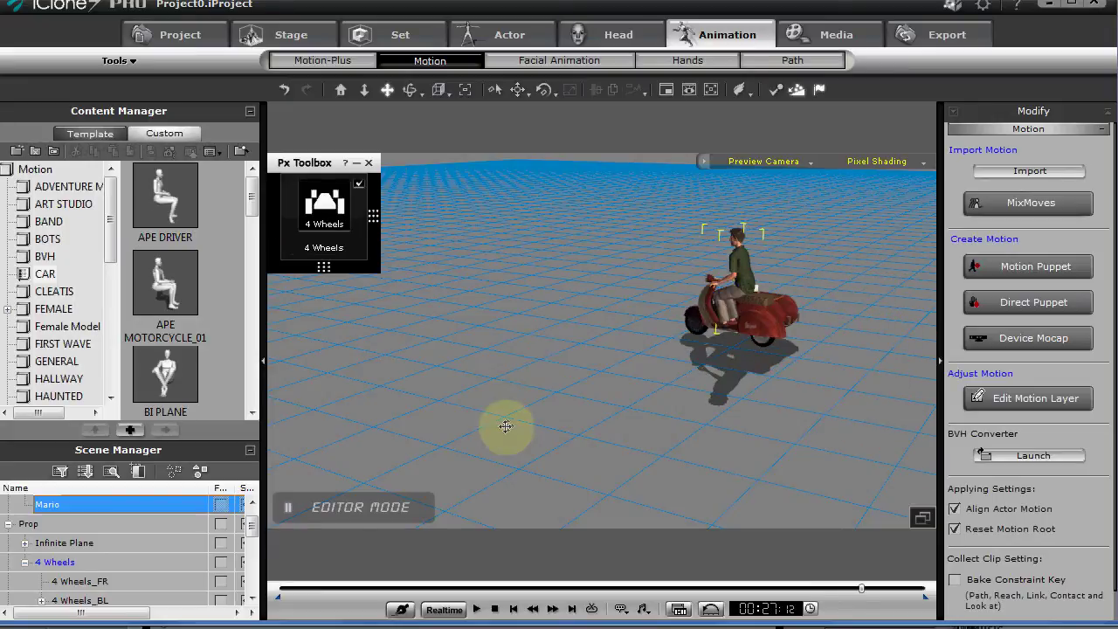
pyautogui.moveTo(545, 401); pyautogui.dragTo(798, 394, button='right')
pyautogui.moveTo(637, 418); pyautogui.dragTo(1035, 383, button='right')
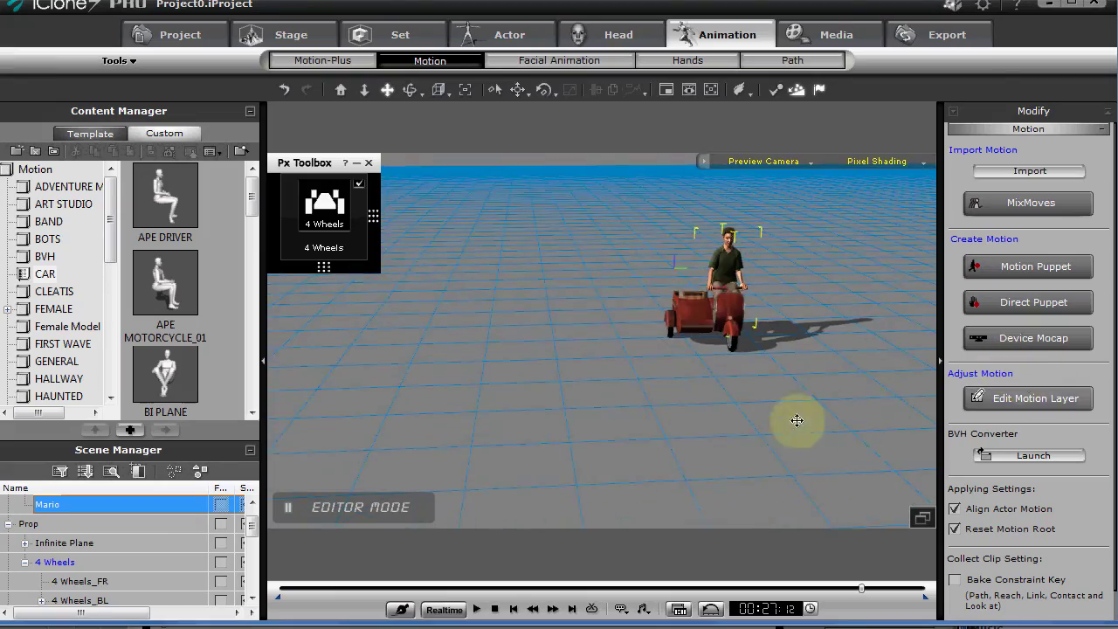